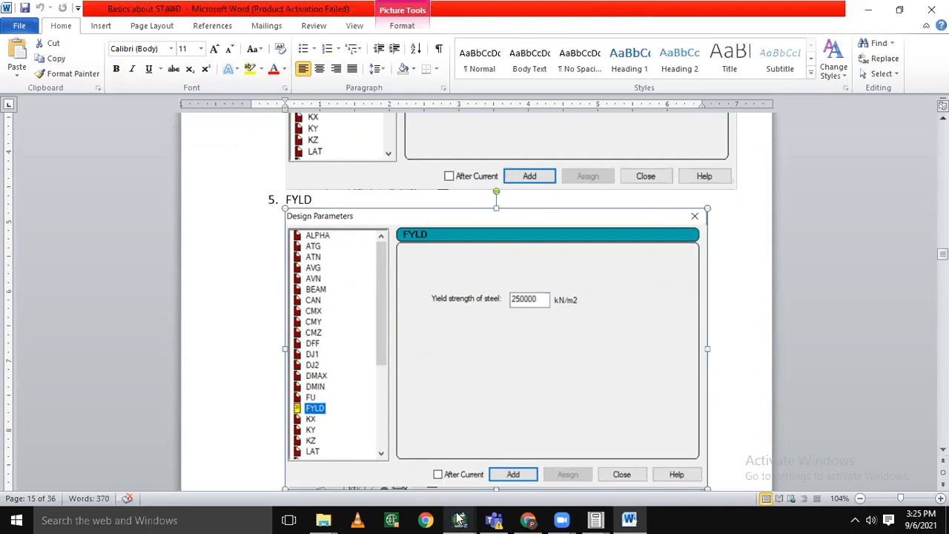
Switch to STAAD.Pro and start a new project
right_click(459, 519)
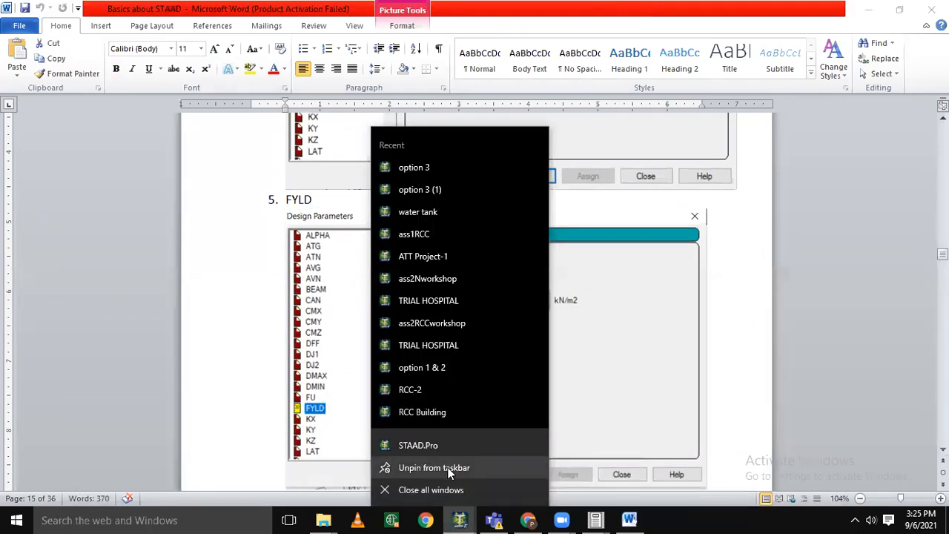
click(445, 452)
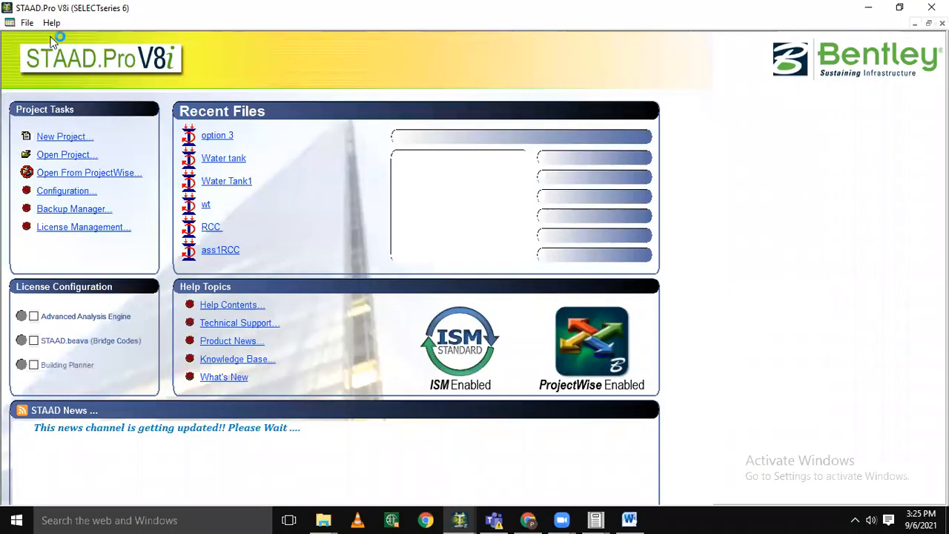
click(63, 138)
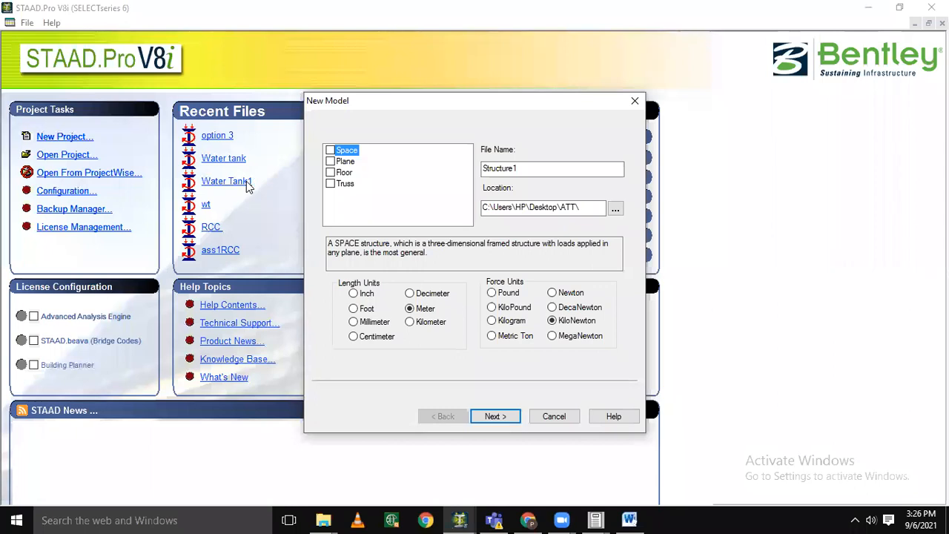
Set the new model's type to Space and name the file Steel Structure
click(332, 151)
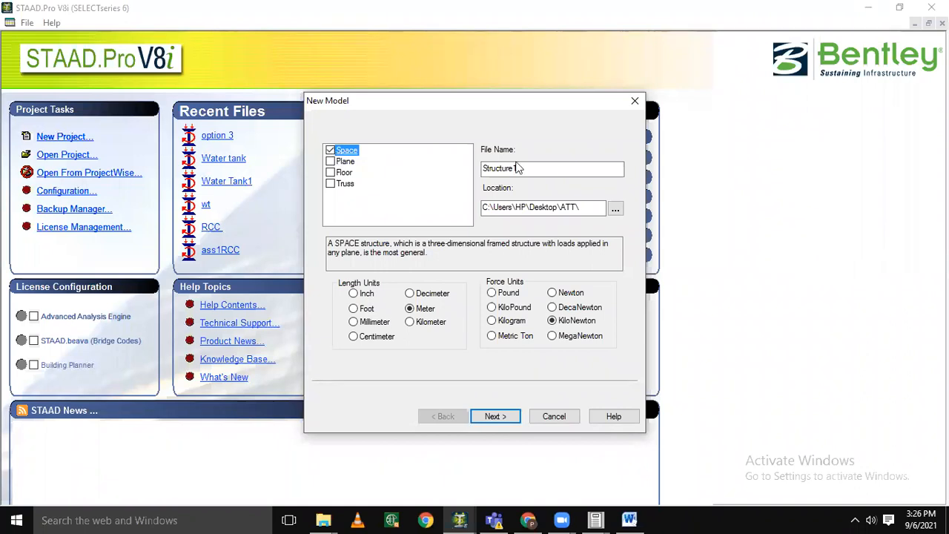
click(567, 173)
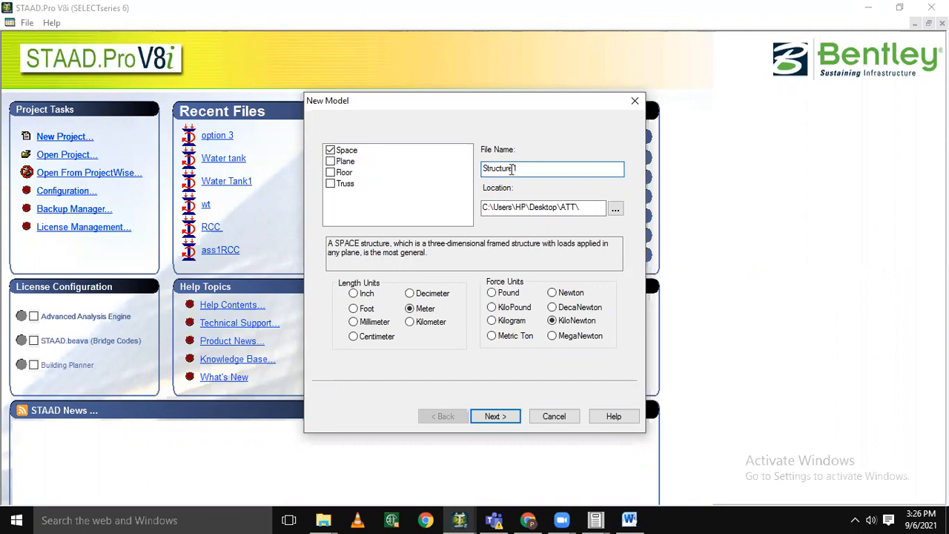
drag(519, 169, 414, 179)
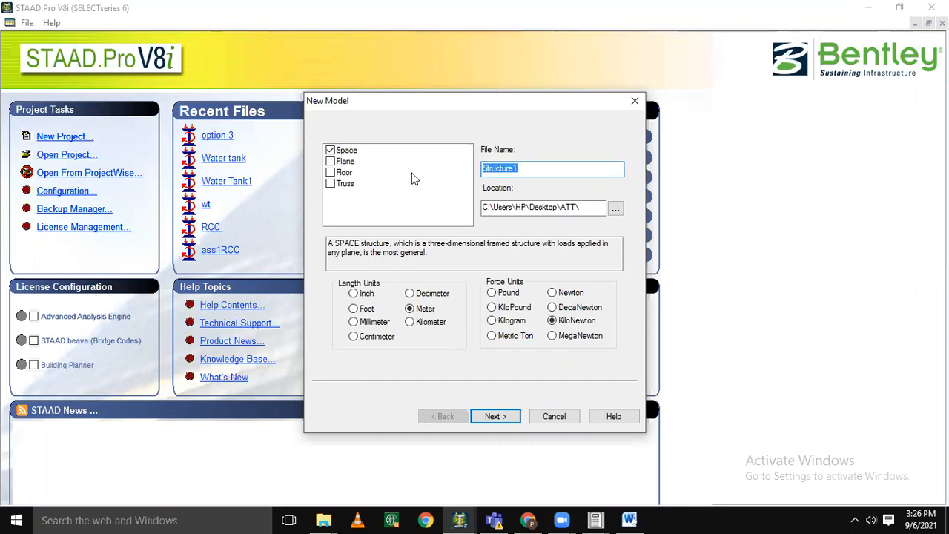
text(Stee)
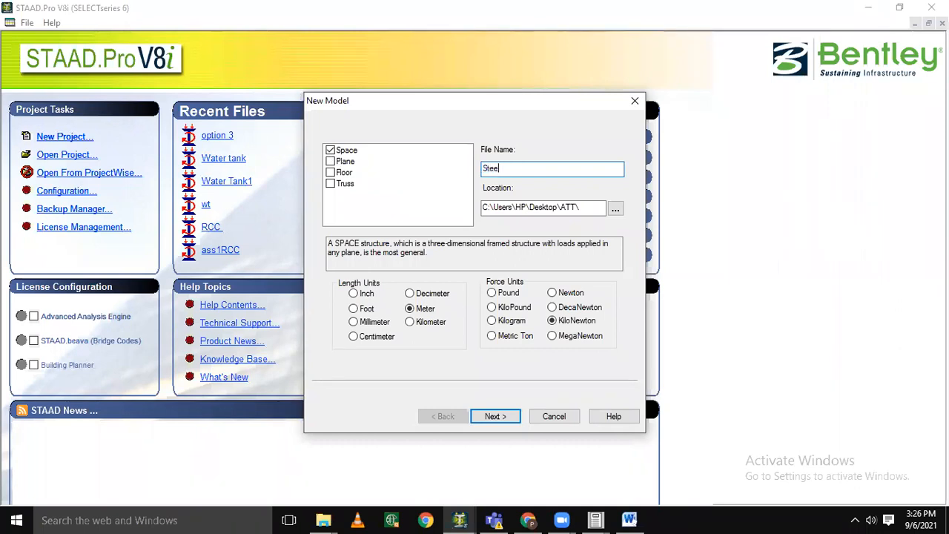
text(l Struc)
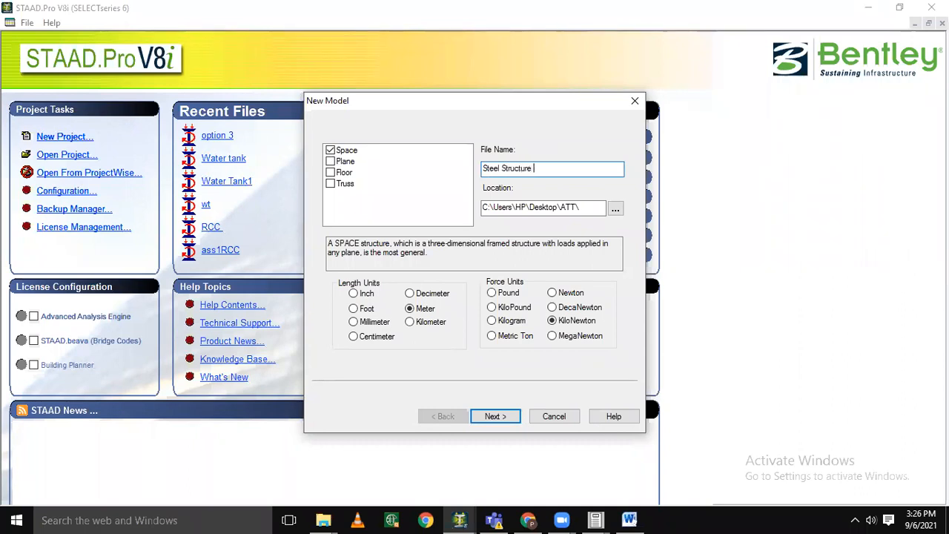
text(ture)
Choose the ATT folder on the Desktop as the new model's location
click(618, 209)
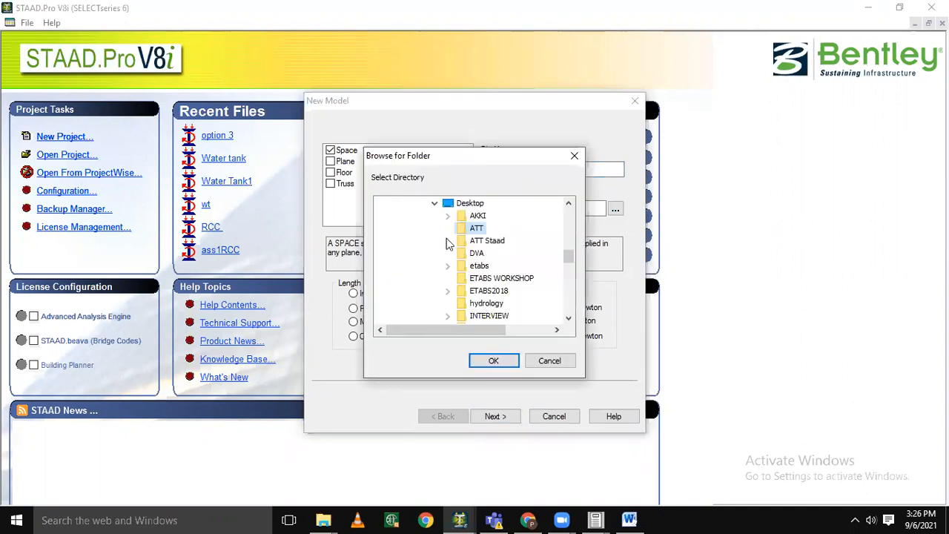
click(475, 230)
click(494, 361)
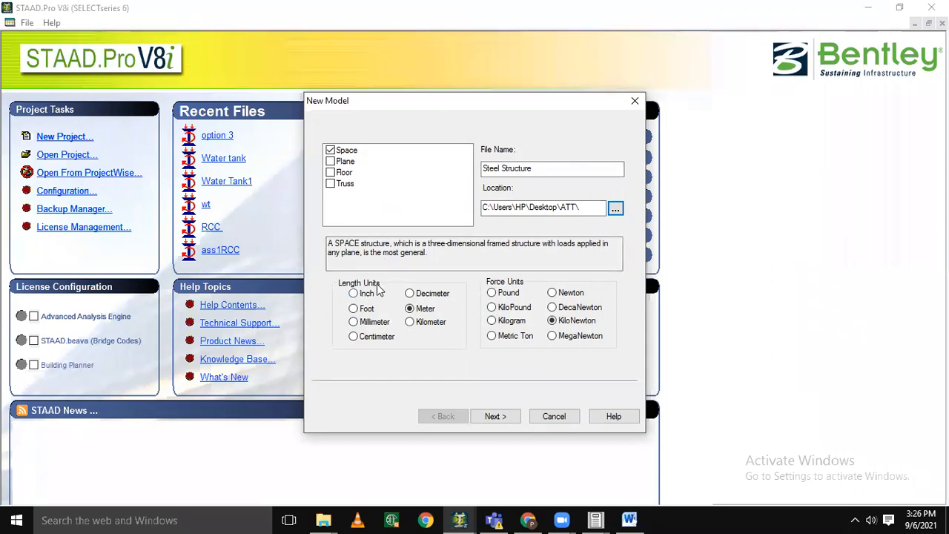
Set the units to Meter and KiloNewton and finish creating the model with the Add Beam option
click(425, 310)
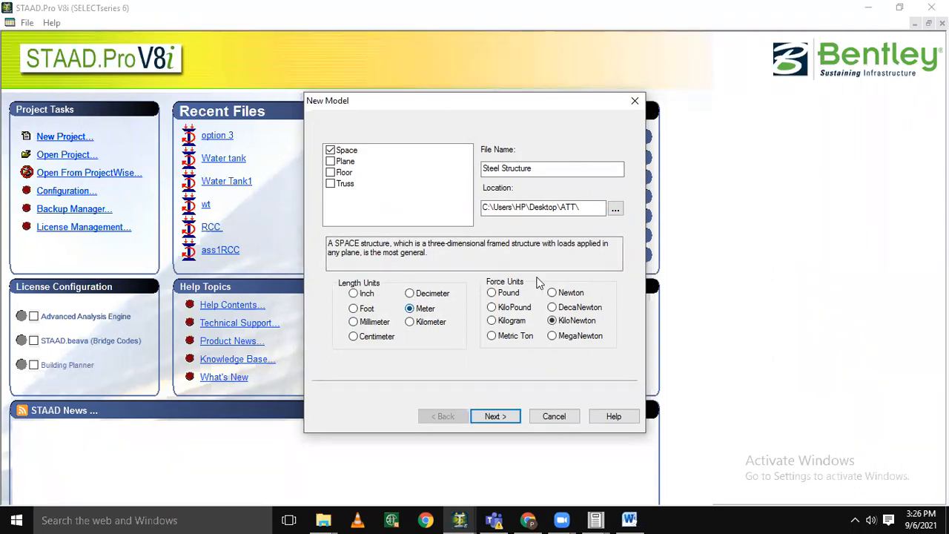
click(577, 321)
click(494, 417)
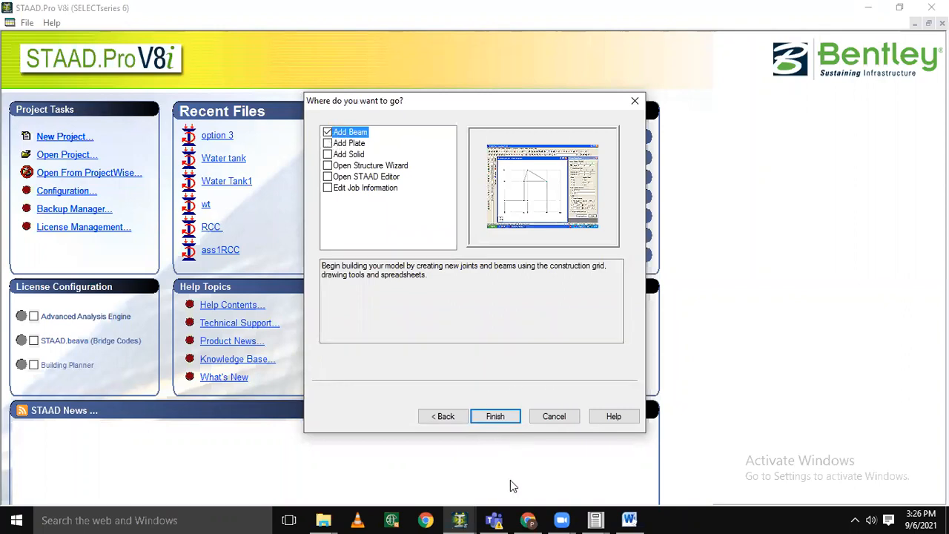
click(505, 418)
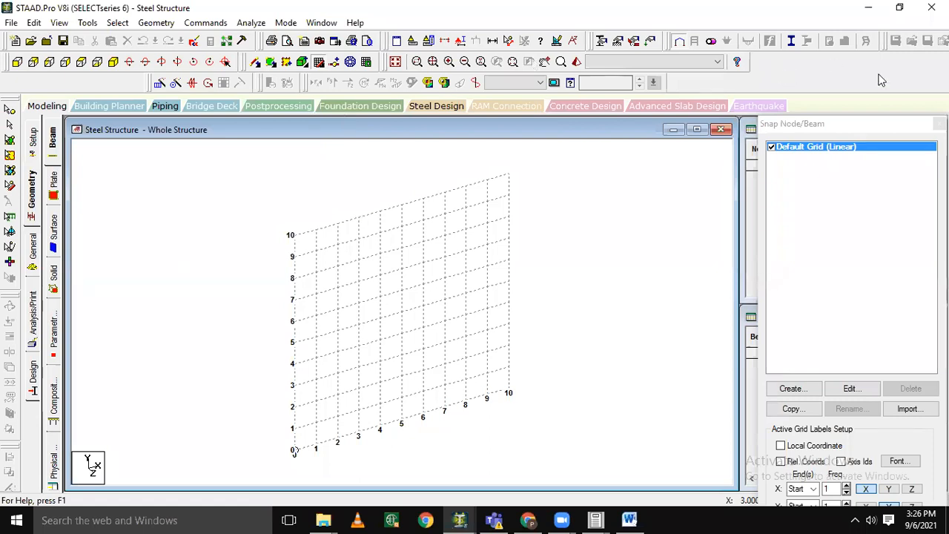
Move the Snap Node/Beam window higher so that its lower controls can be reached
click(880, 123)
drag(879, 121, 872, 37)
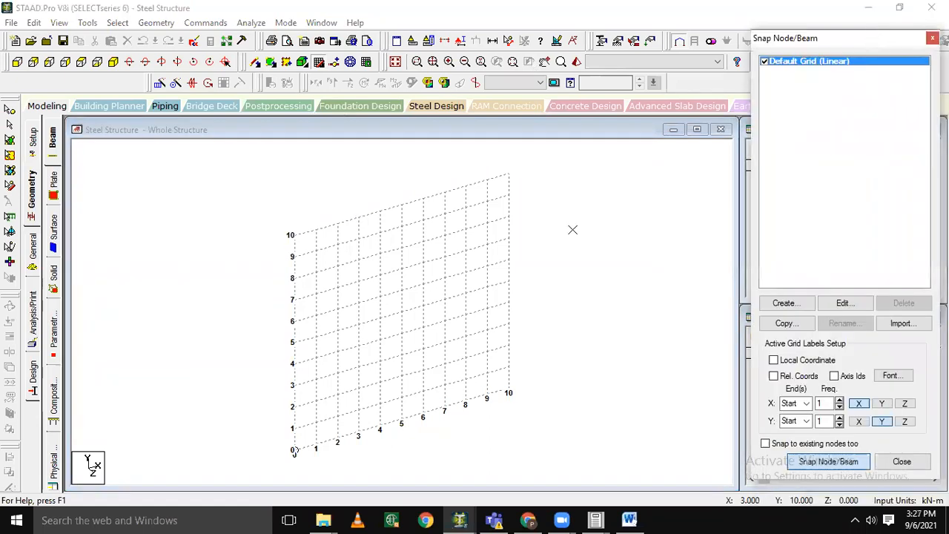
Draw a closed rectangle of four beams on the X-Y grid, from X 2 to 10 m and Y 1 to 6 m
click(16, 62)
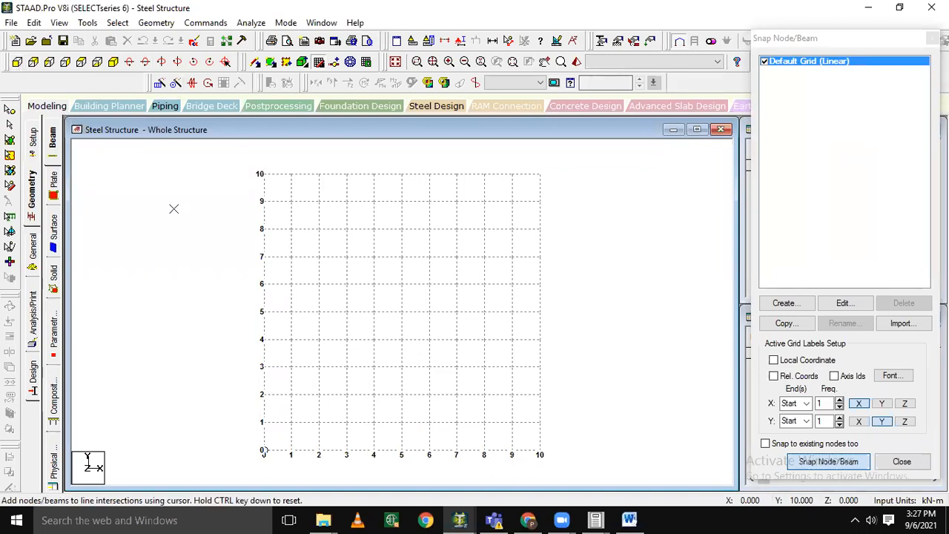
click(317, 421)
click(373, 422)
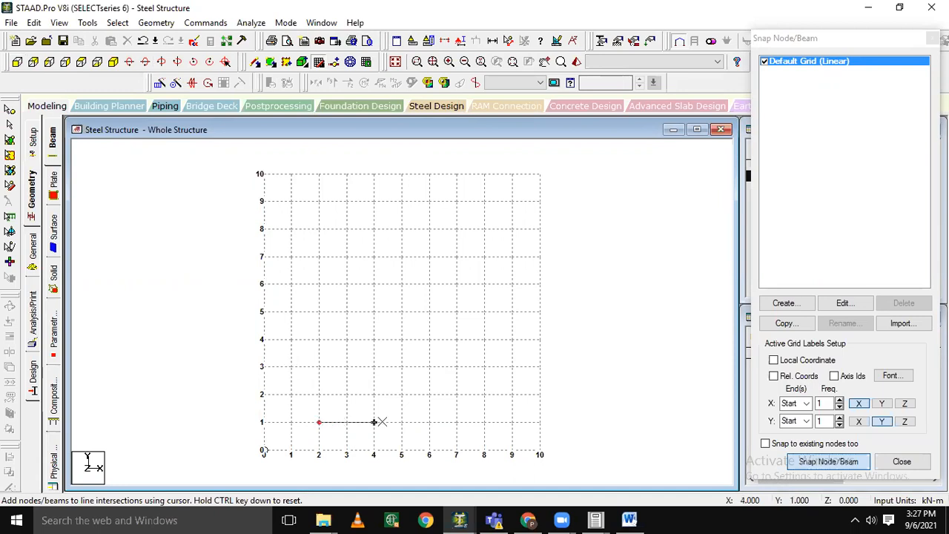
click(382, 422)
click(539, 422)
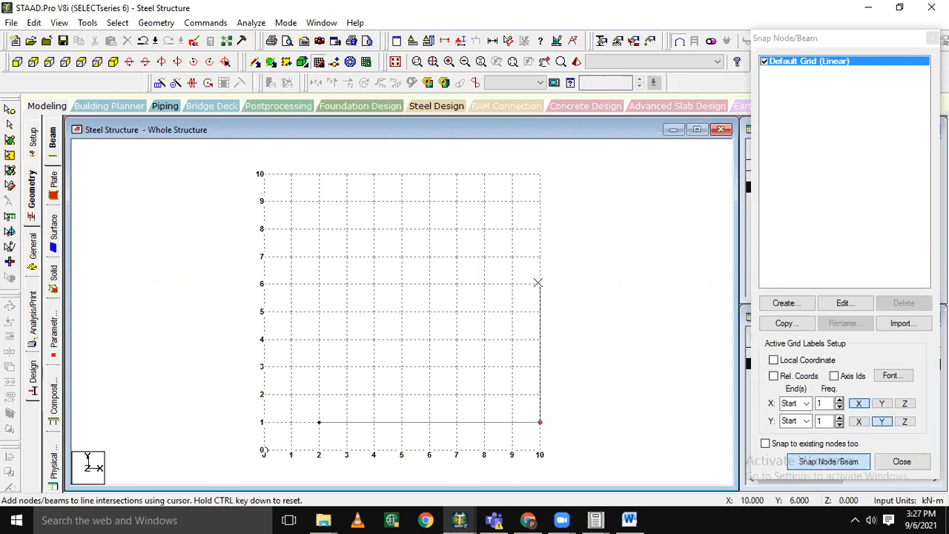
click(539, 283)
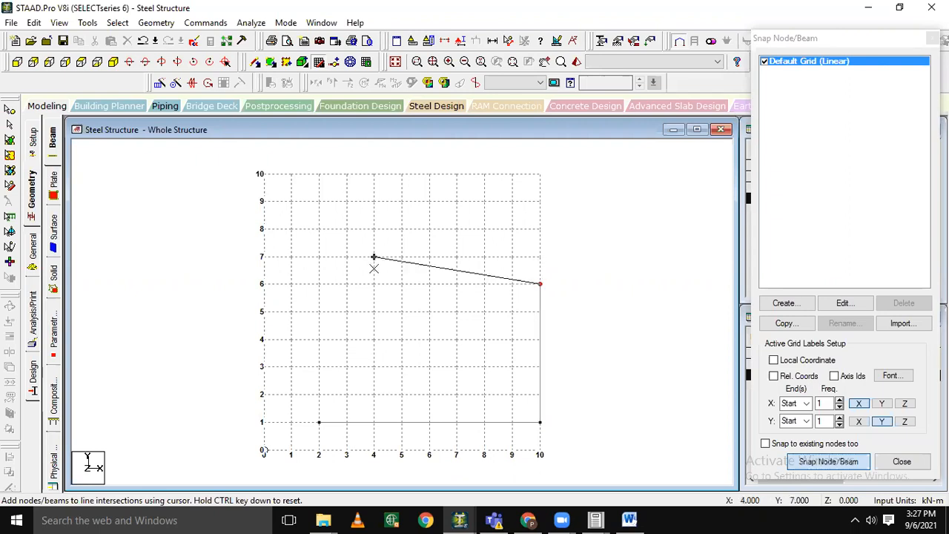
click(319, 284)
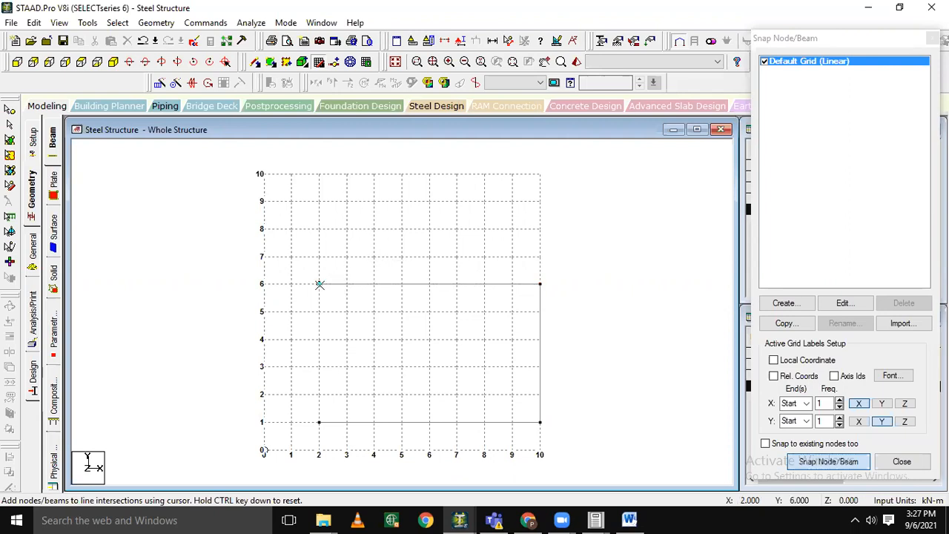
click(319, 422)
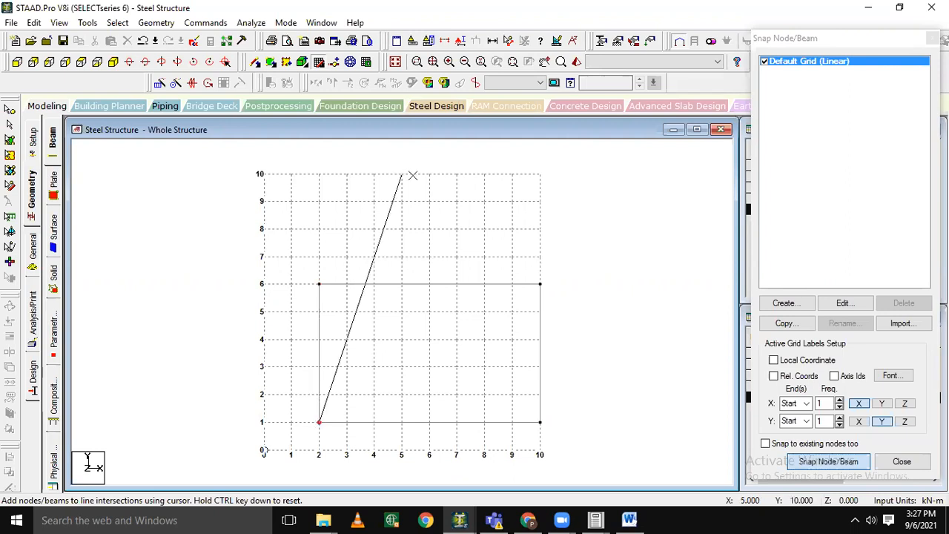
key(Escape)
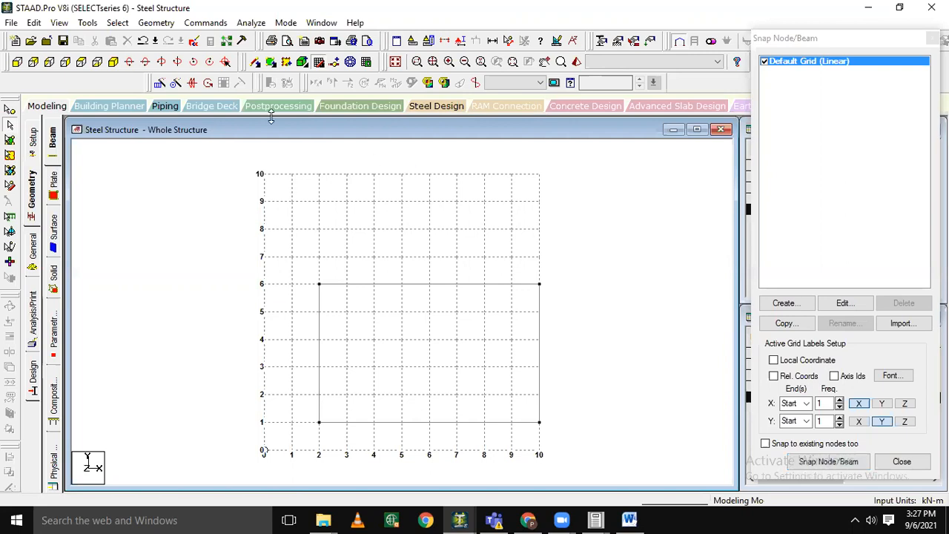
Inspect the X-Y frame in isometric view, then undo all of its beams
click(114, 62)
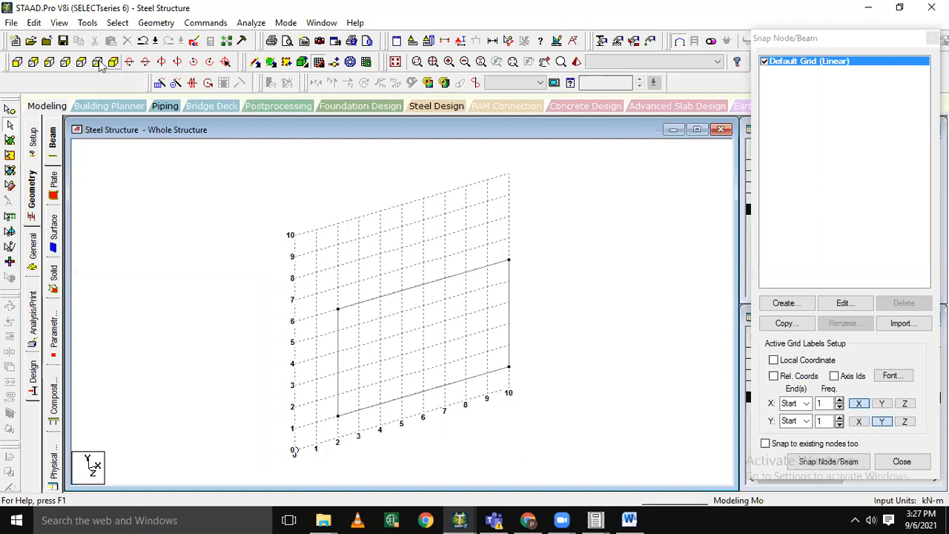
click(17, 62)
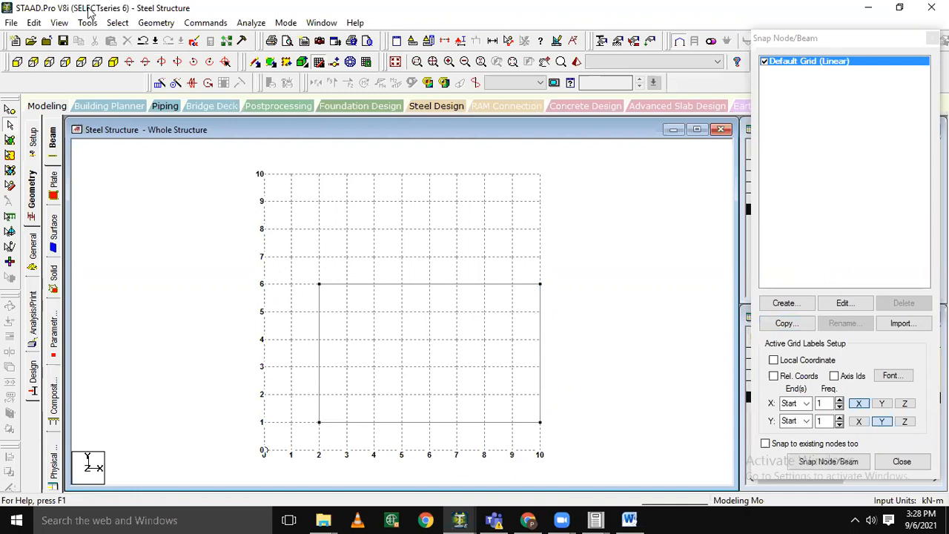
click(144, 42)
click(144, 41)
click(143, 41)
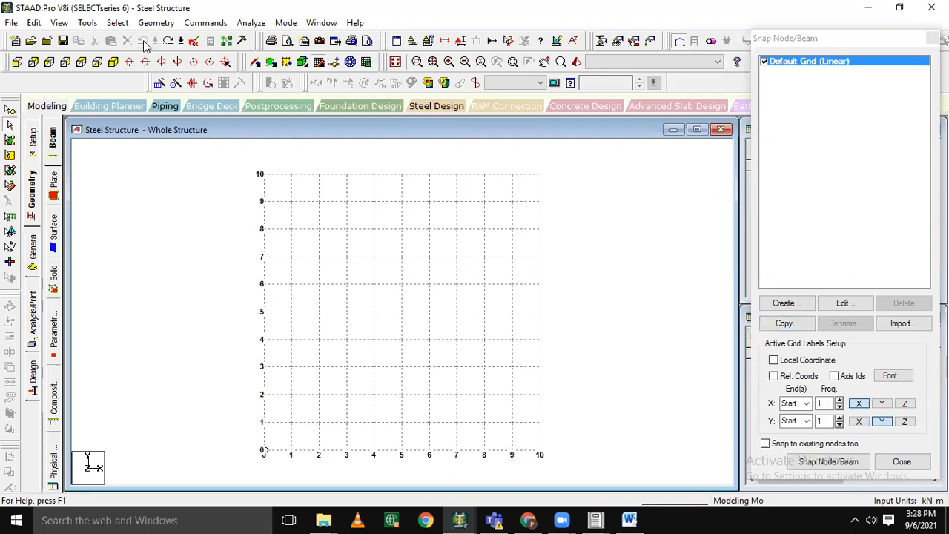
Change the default grid's plane to X-Z and display it in isometric view
click(832, 310)
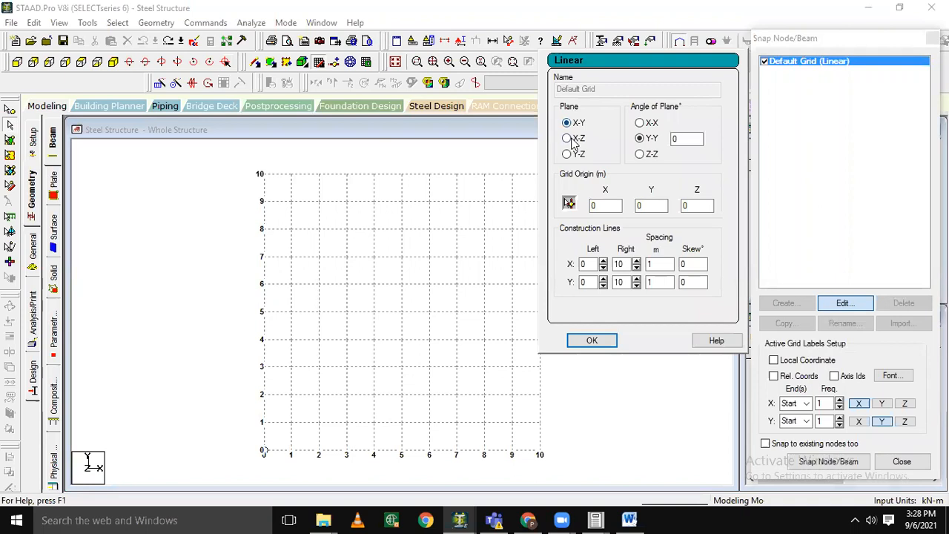
click(568, 139)
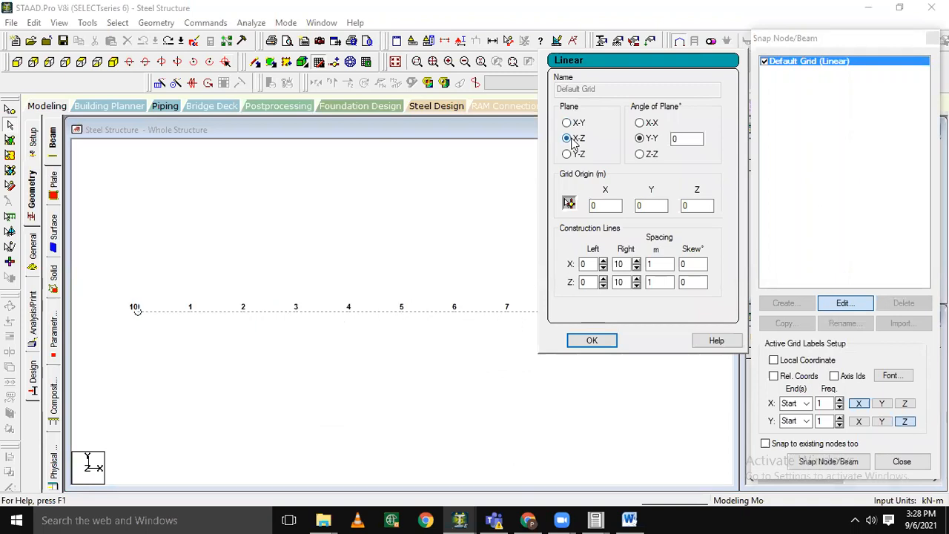
click(597, 342)
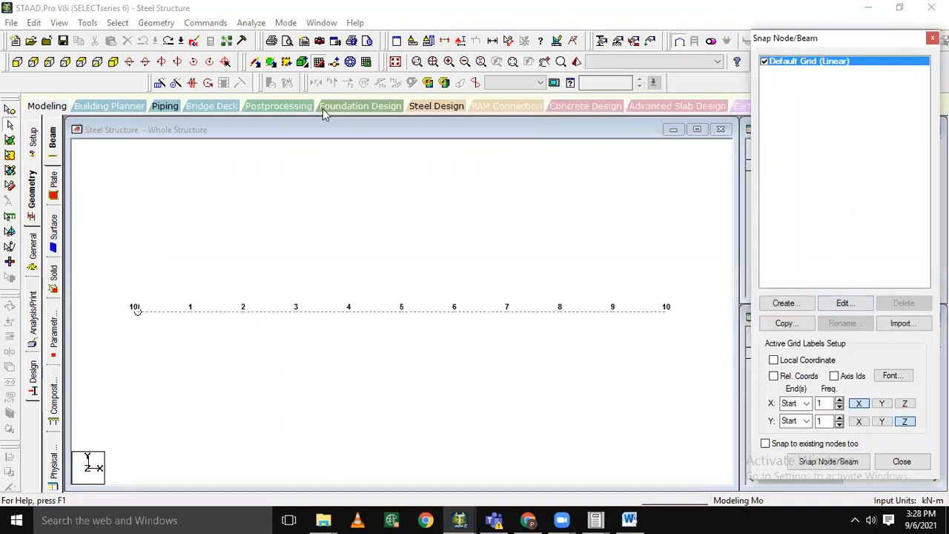
click(113, 62)
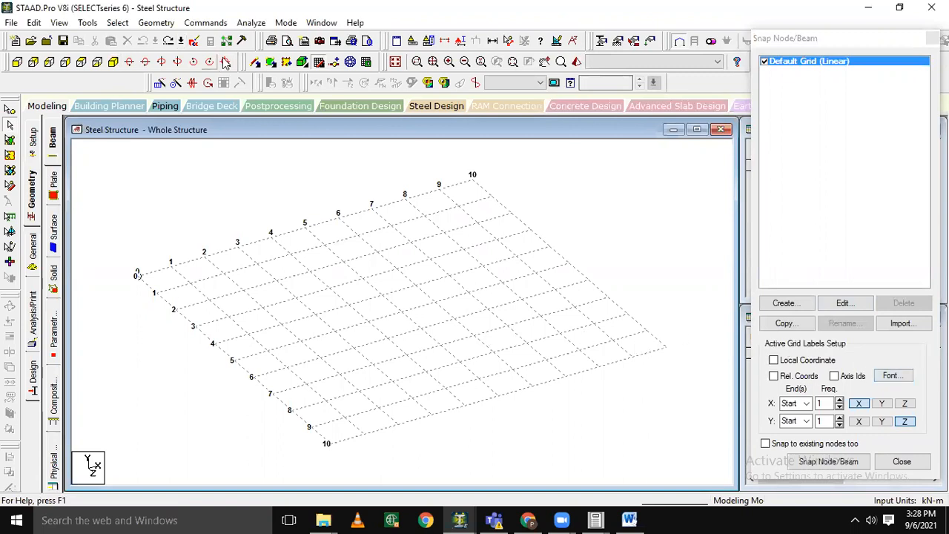
Draw a closed rectangle of four beams on the X-Z grid, from X 2 to 10 m and Z 1 to 7 m
click(254, 62)
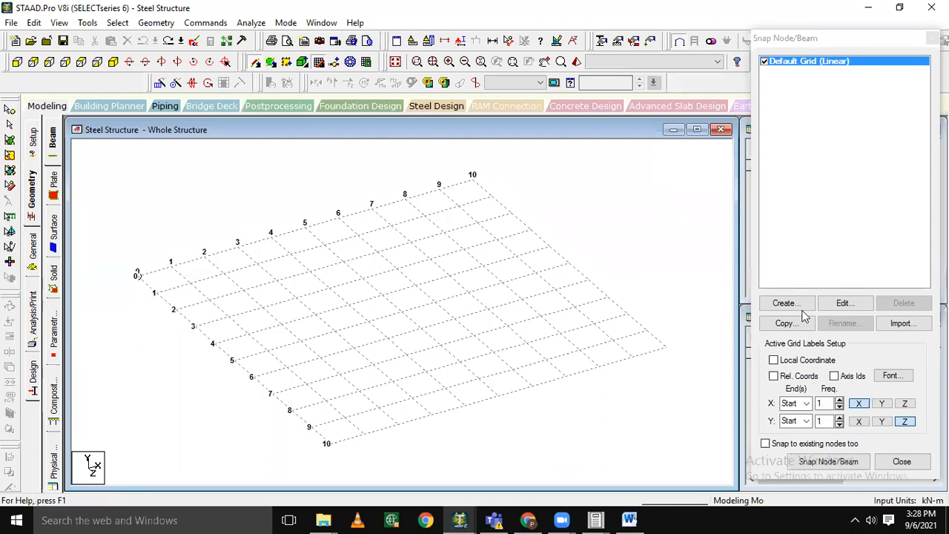
click(829, 461)
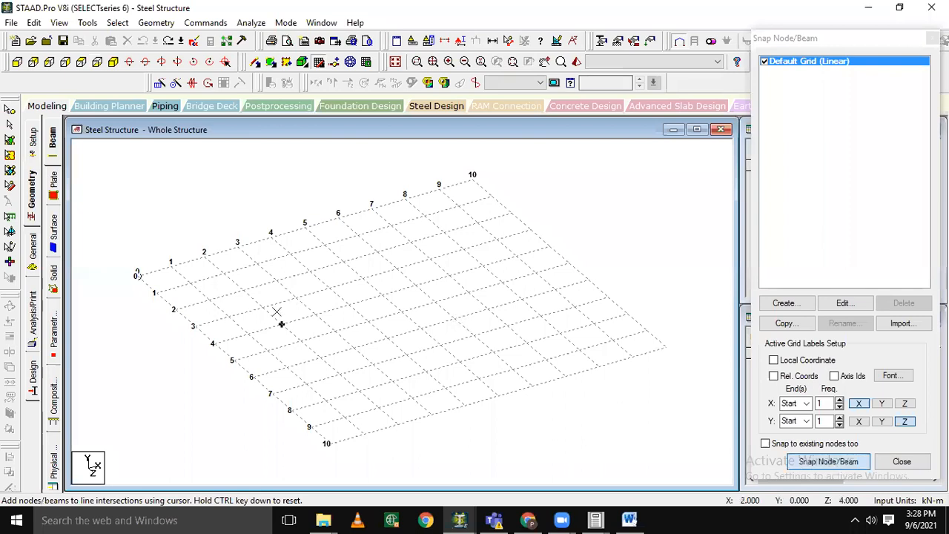
click(225, 275)
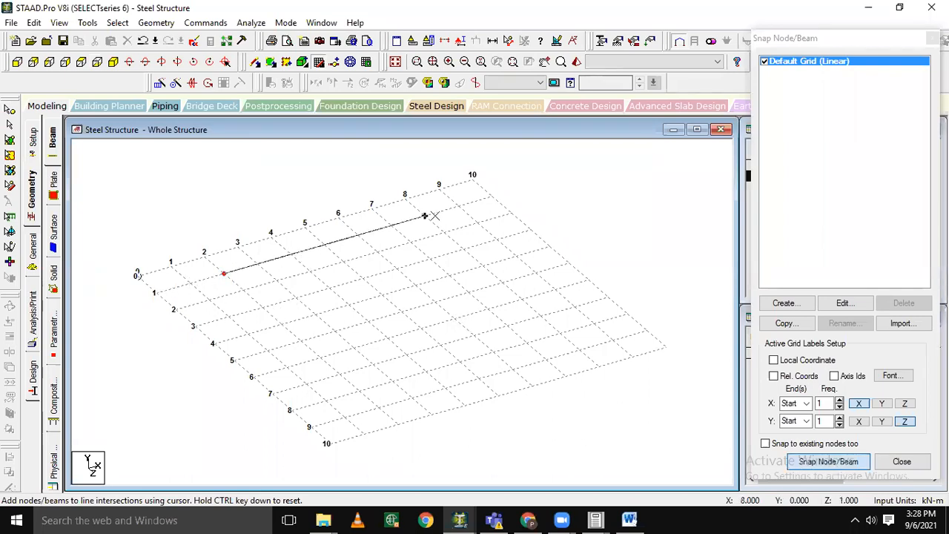
click(492, 196)
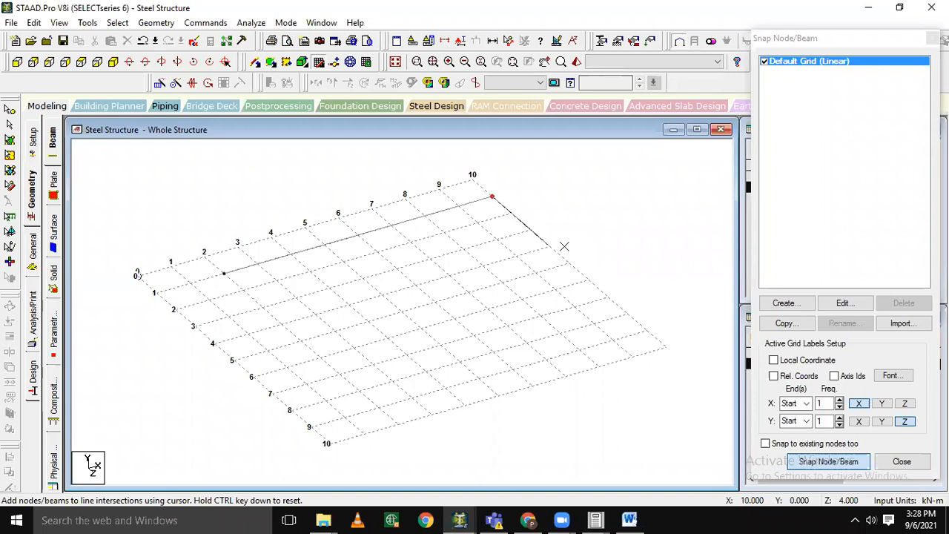
click(608, 296)
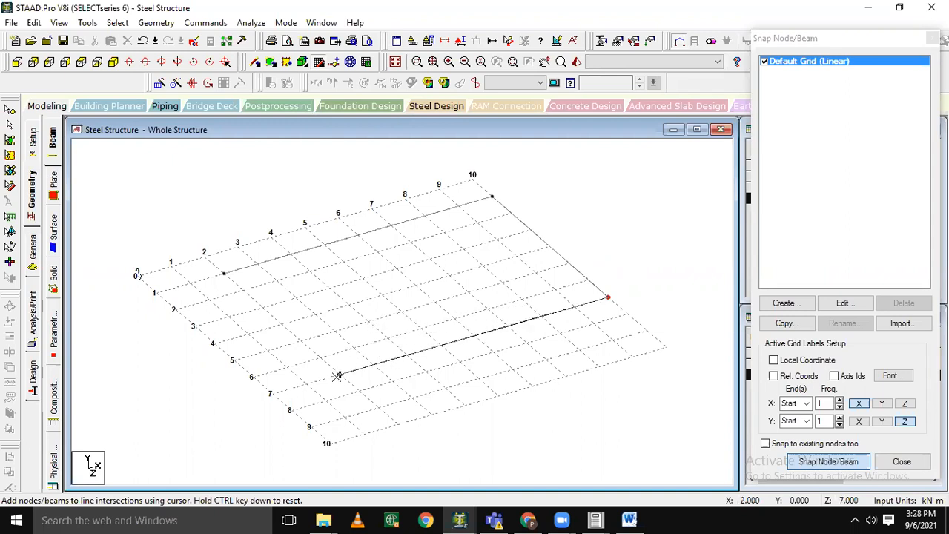
click(339, 374)
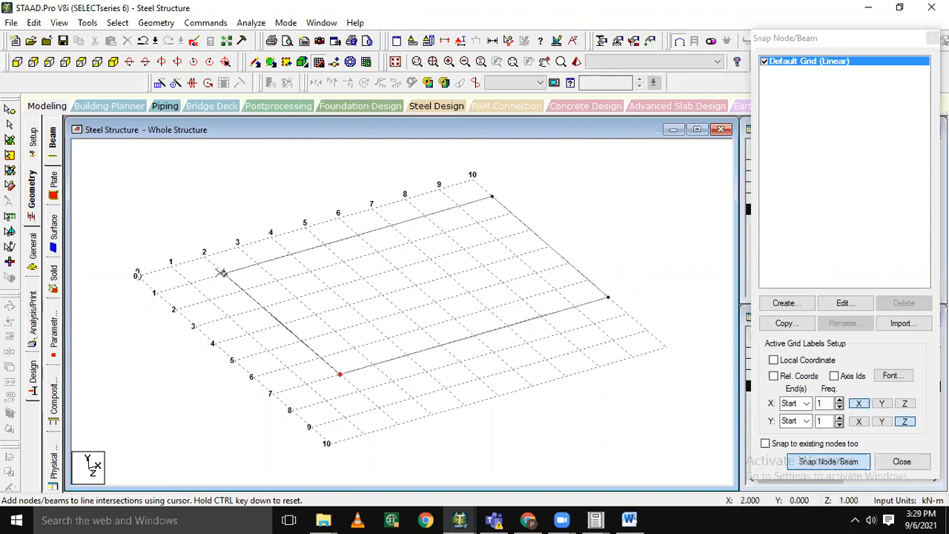
click(222, 273)
key(Escape)
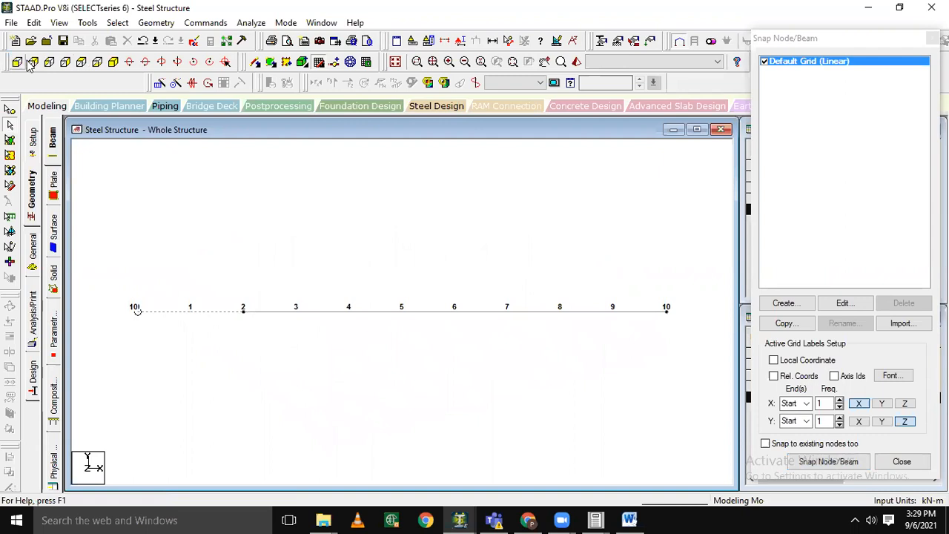
Insert two evenly spaced nodes into each of the beams running along X at Z 1 m and Z 7 m
click(33, 62)
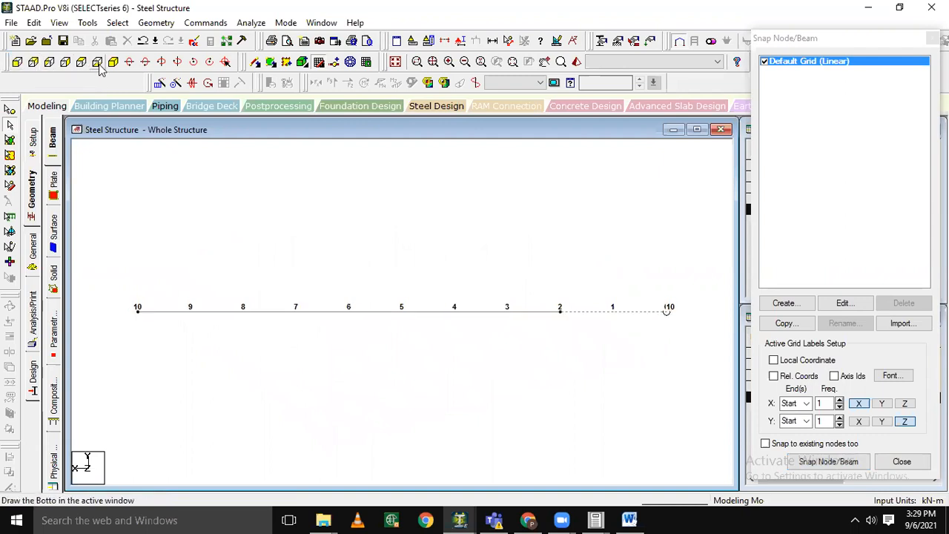
click(98, 63)
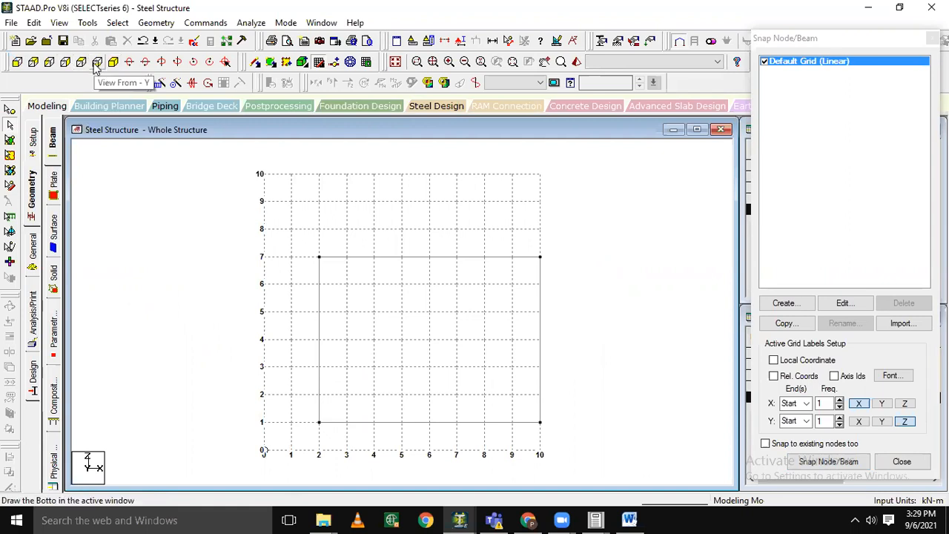
click(375, 258)
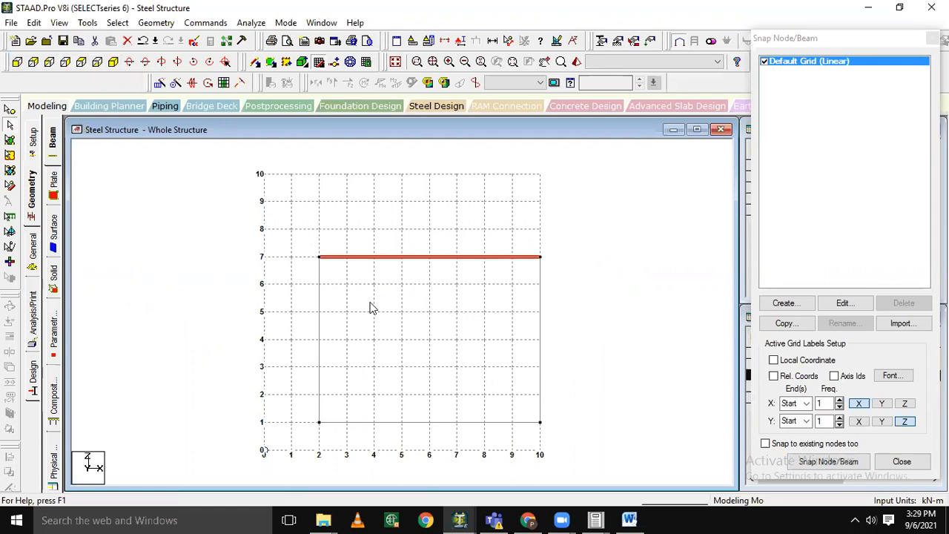
ctrl+click(411, 422)
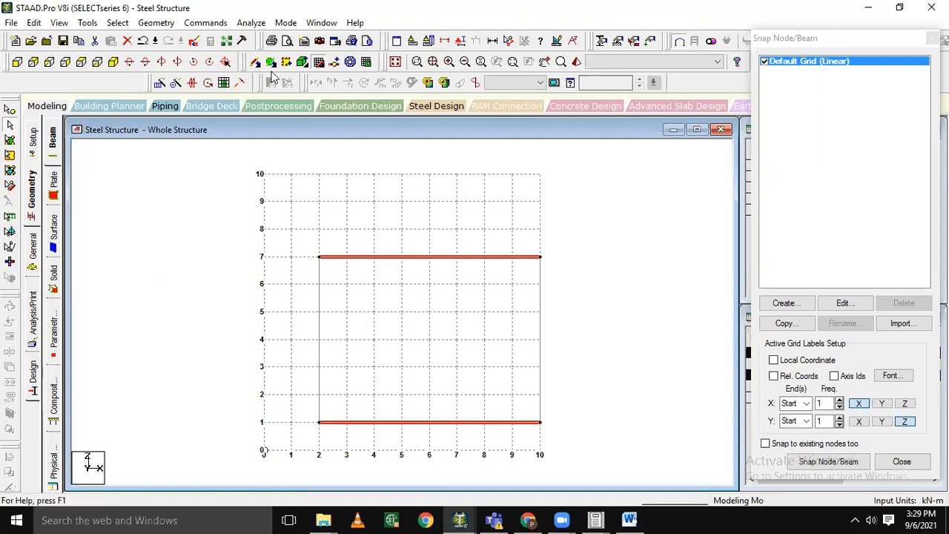
click(334, 66)
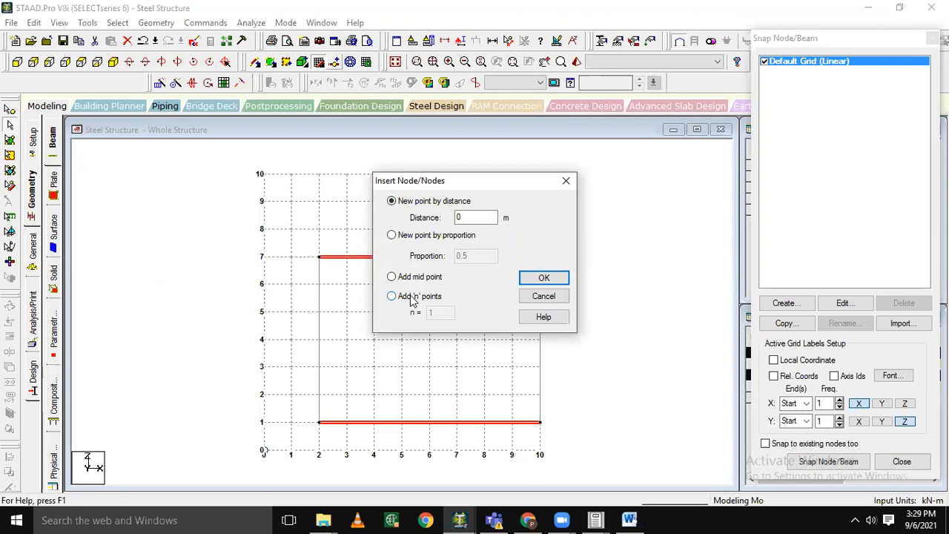
click(414, 298)
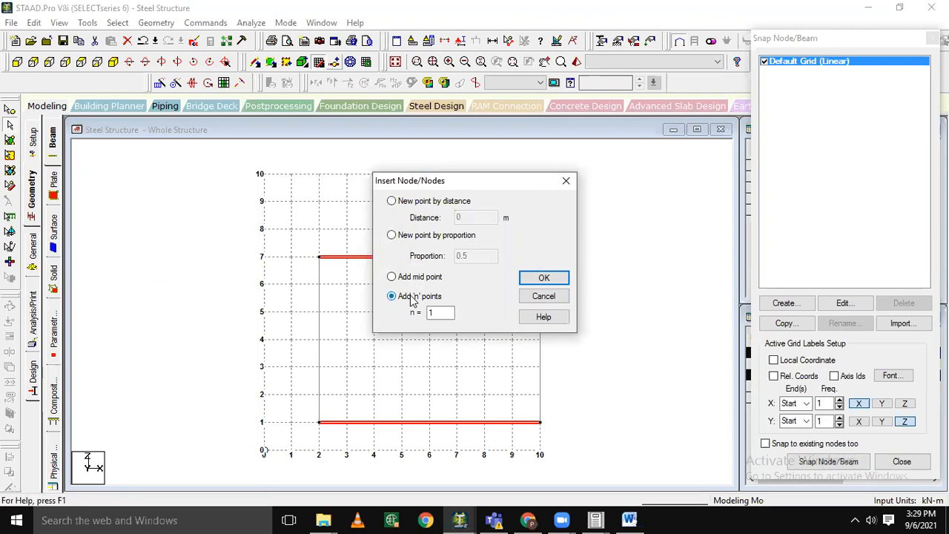
click(445, 312)
drag(445, 312, 268, 312)
text(2)
click(542, 277)
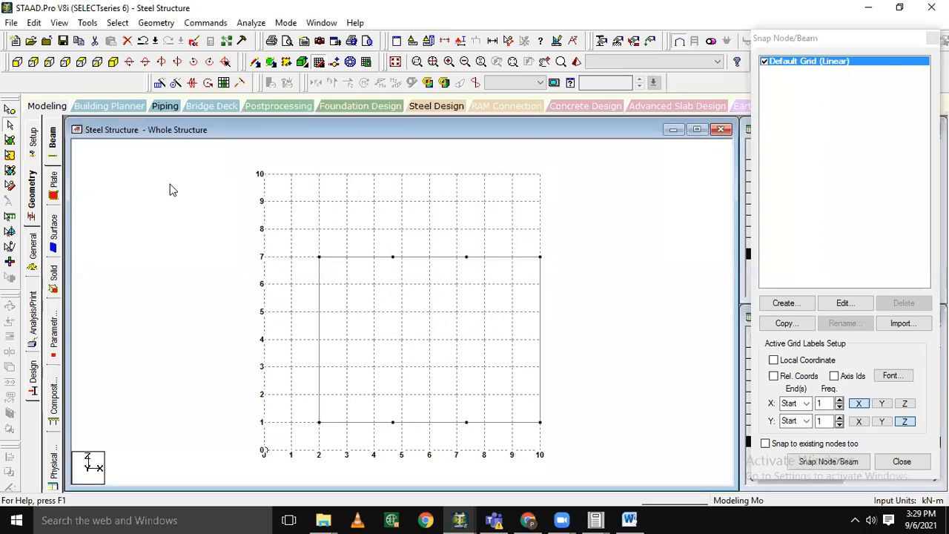
Insert a midpoint node into each of the beams running along Z at X 2 m and X 10 m
click(321, 348)
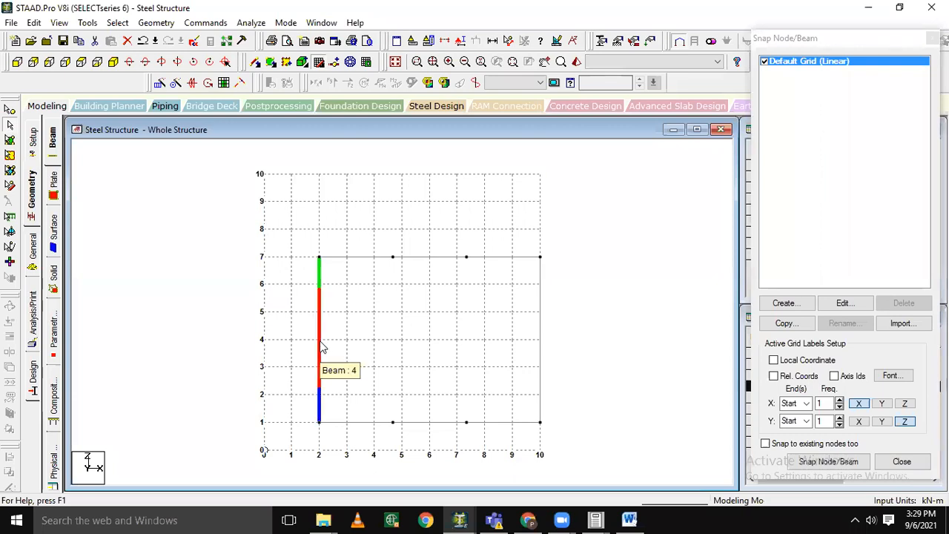
ctrl+click(541, 334)
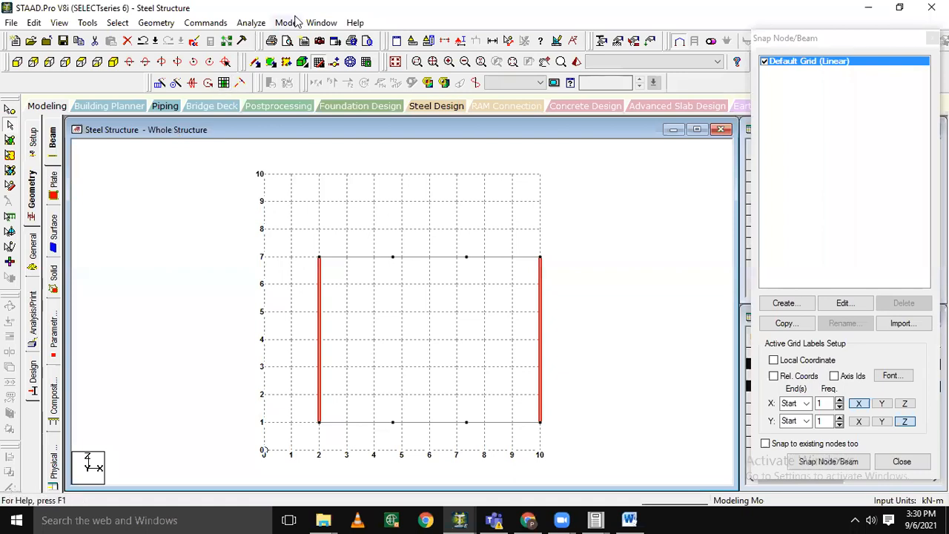
click(336, 67)
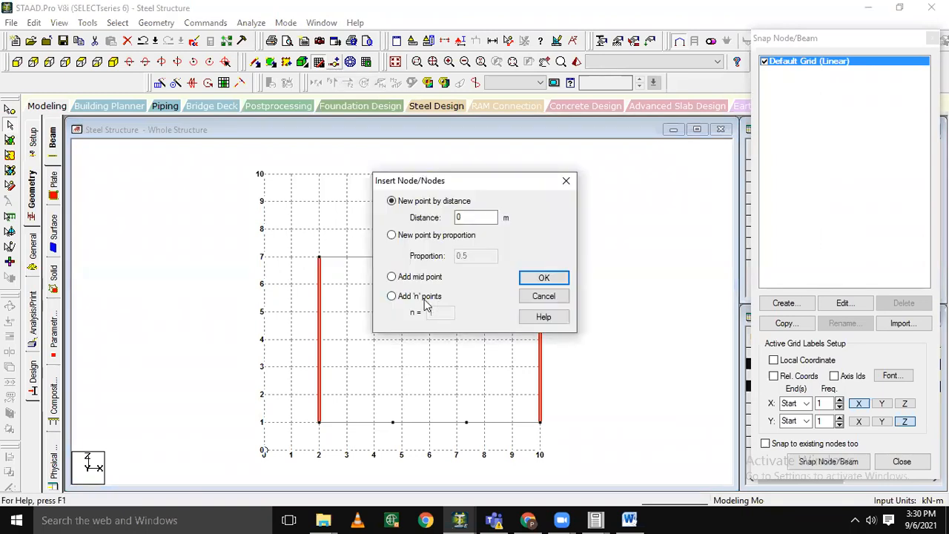
click(427, 302)
double_click(443, 312)
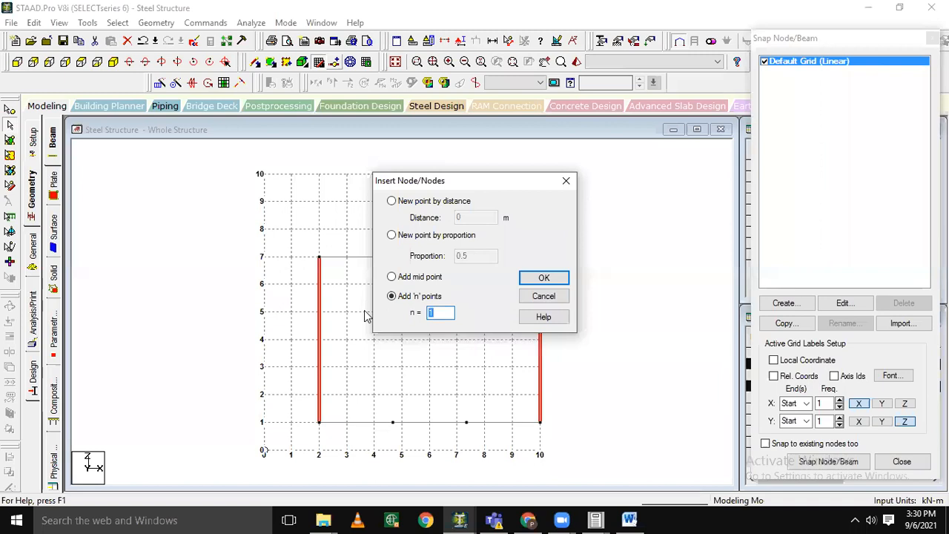
text(1)
click(436, 279)
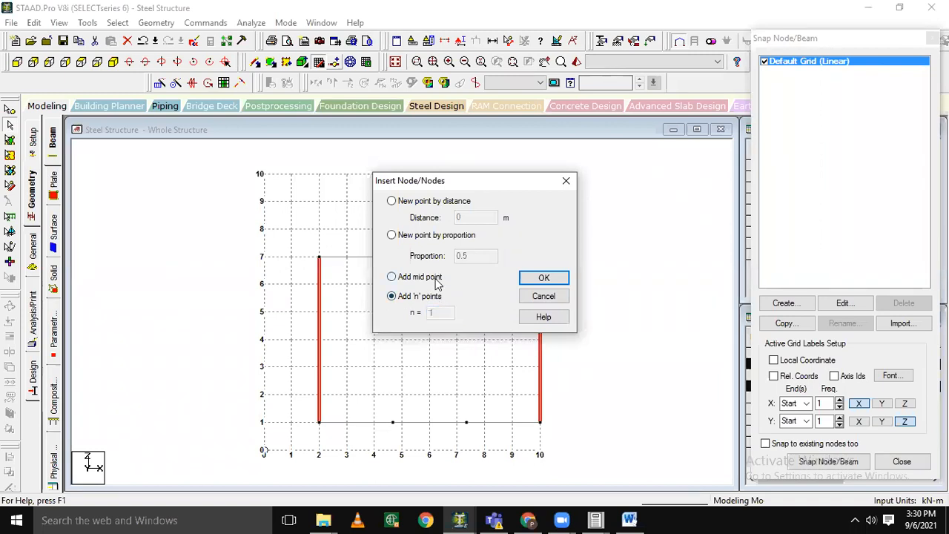
click(544, 279)
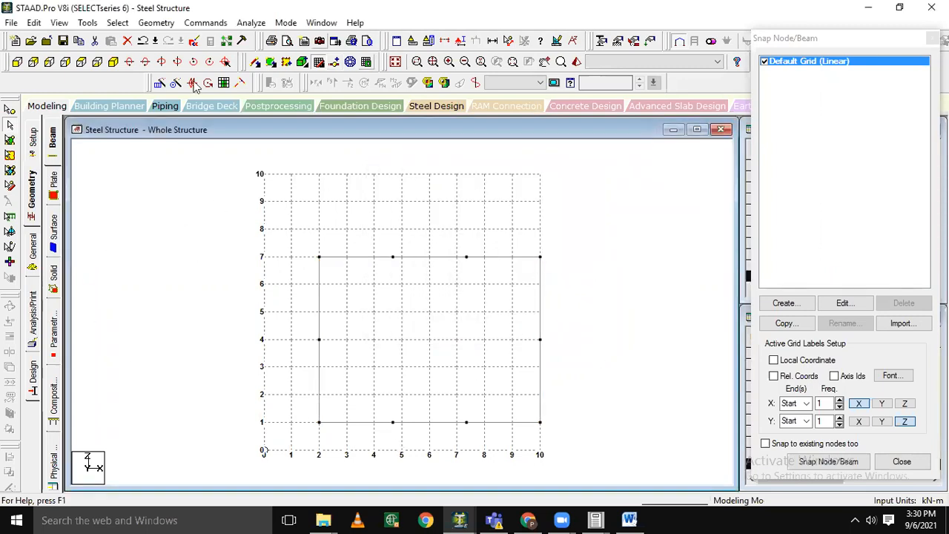
Add two inner beams along Z between the third-point nodes and one along X at Z 4 m between the midpoint nodes
click(254, 64)
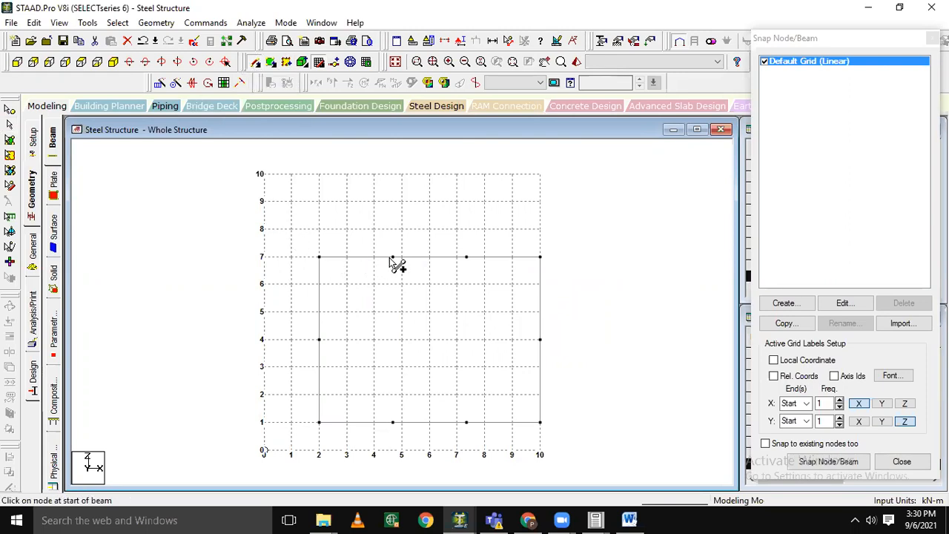
drag(392, 258, 393, 422)
drag(466, 257, 466, 422)
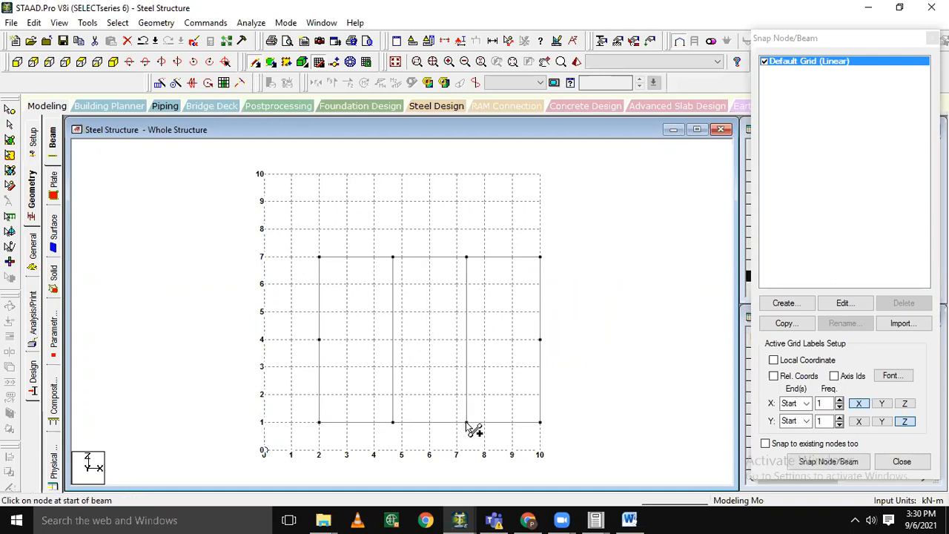
drag(319, 340, 539, 341)
click(394, 342)
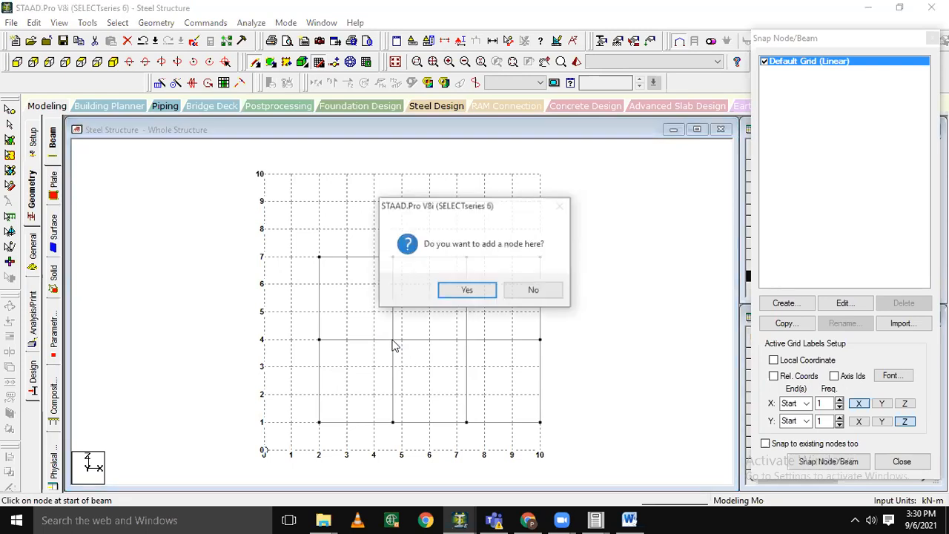
click(454, 293)
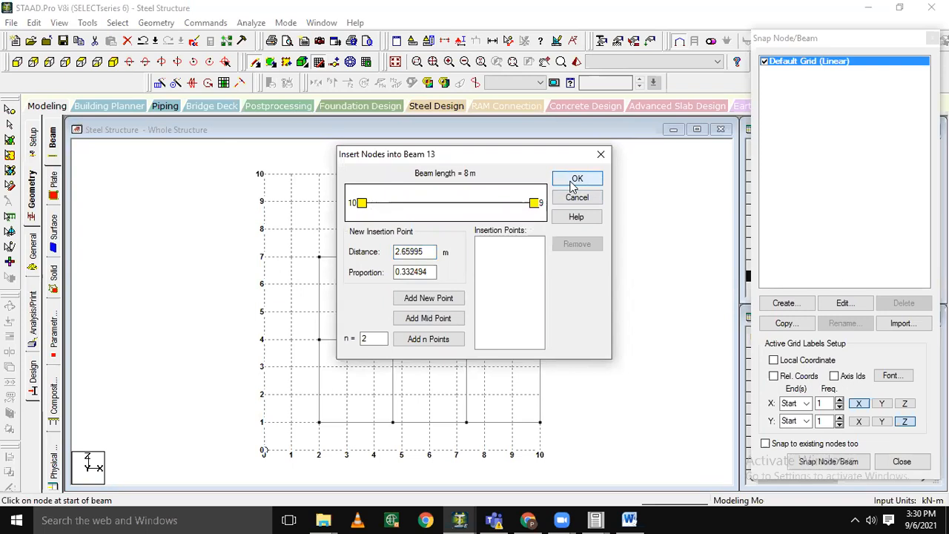
click(600, 155)
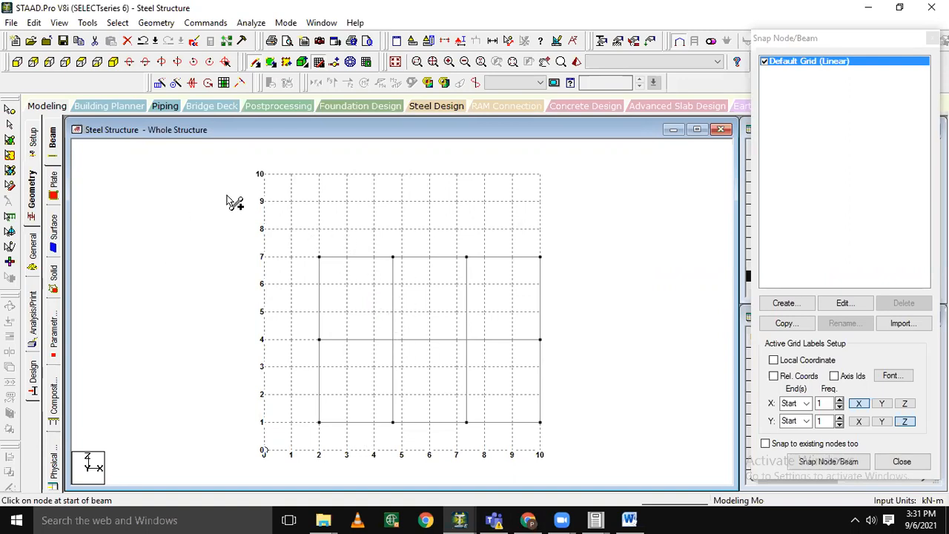
Select all floor beams in isometric view and set up a Translational Repeat in global direction Y with 3 steps
click(112, 63)
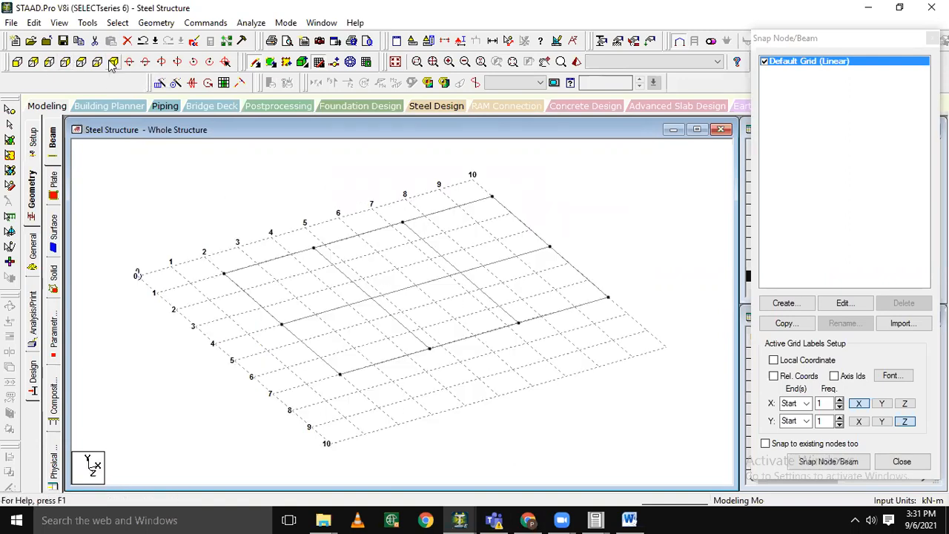
click(17, 62)
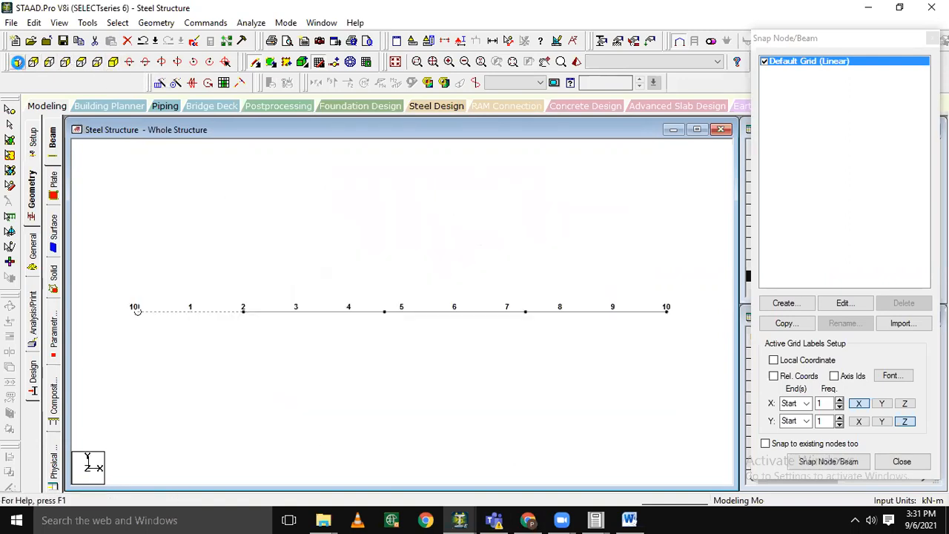
click(112, 64)
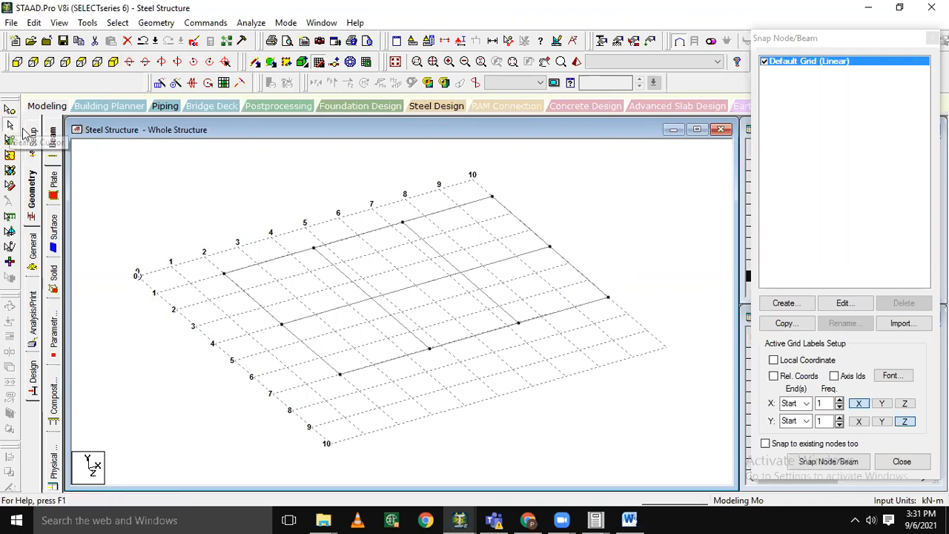
key(ctrl+a)
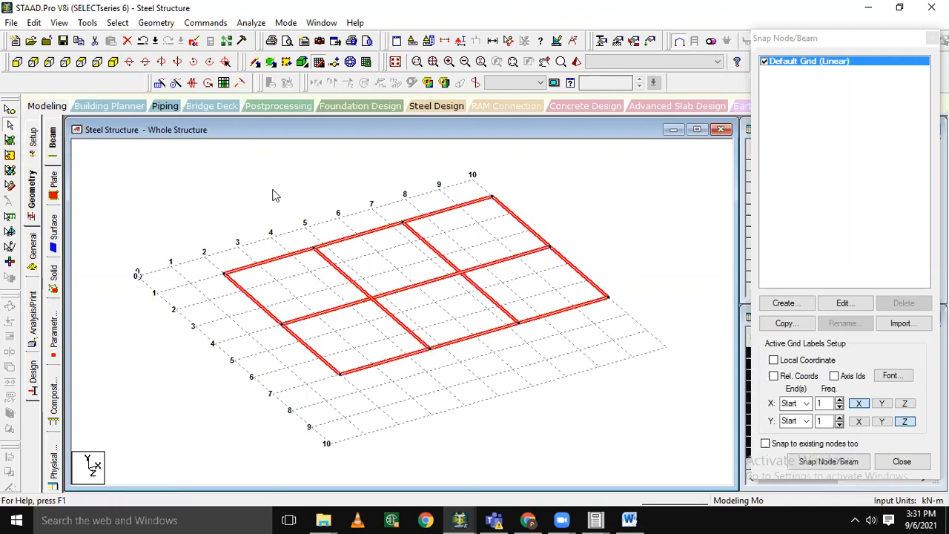
click(157, 84)
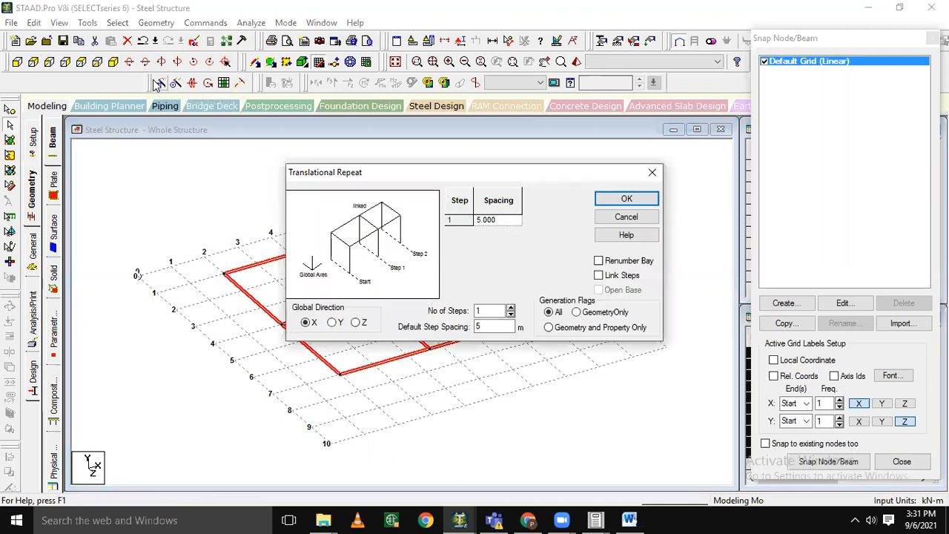
click(334, 323)
double_click(488, 311)
text(3)
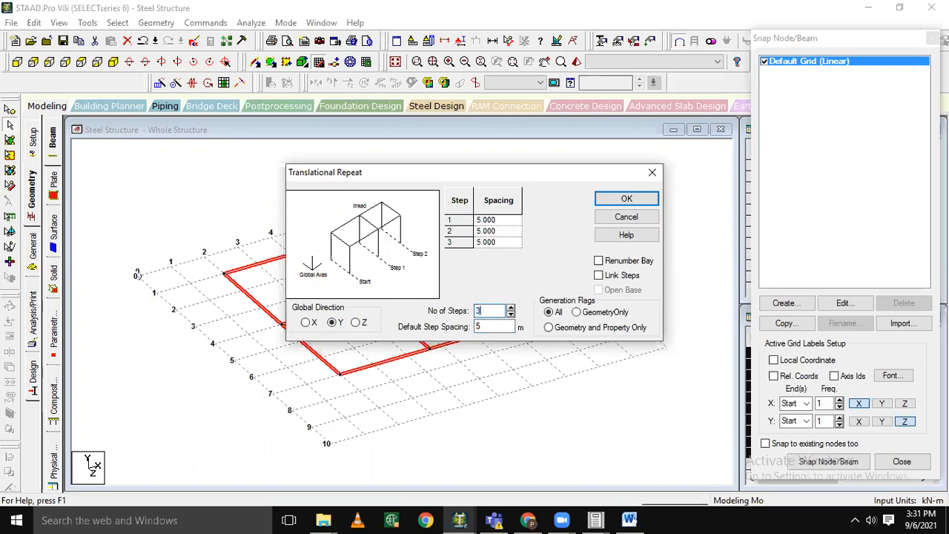
Set the repeat's default step spacing to 3 m, enable Link Steps and generate the storeys
double_click(486, 326)
click(467, 290)
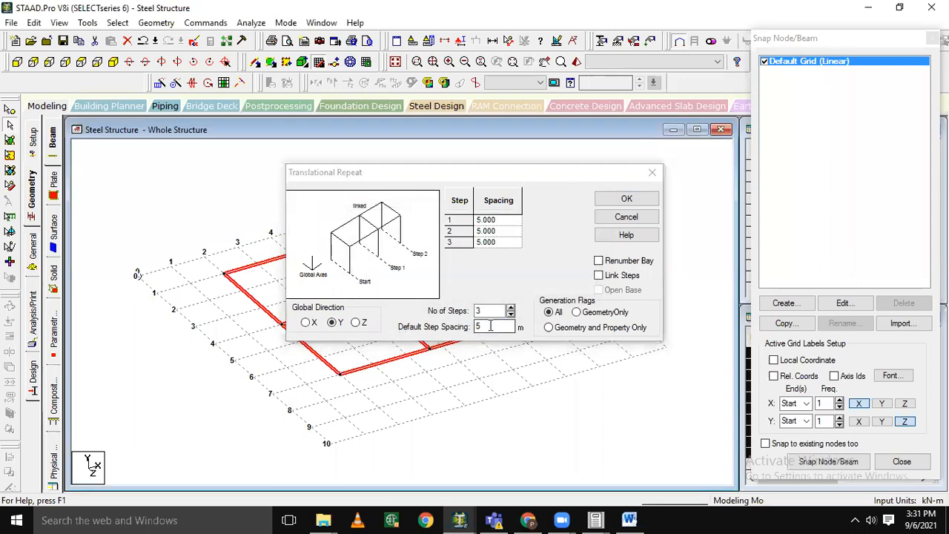
drag(491, 327, 433, 326)
text(3)
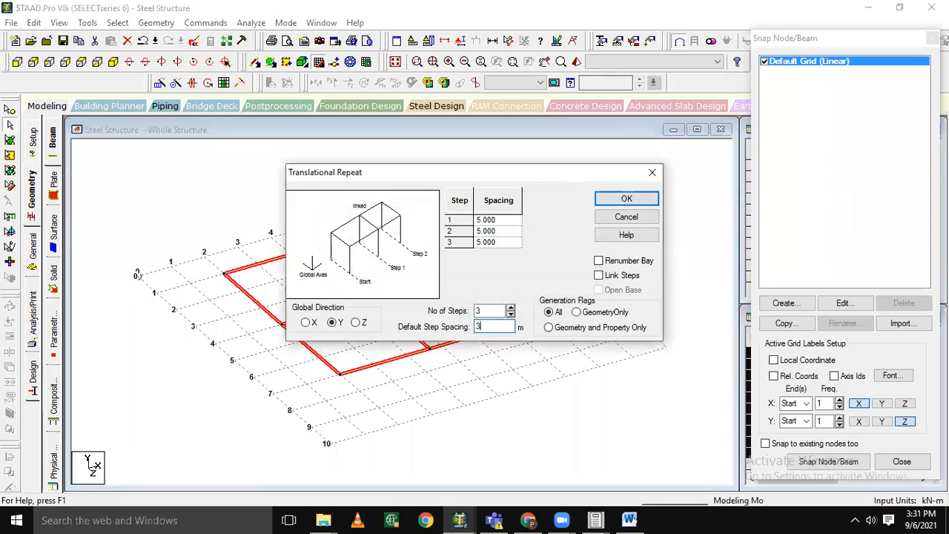
click(599, 275)
click(610, 197)
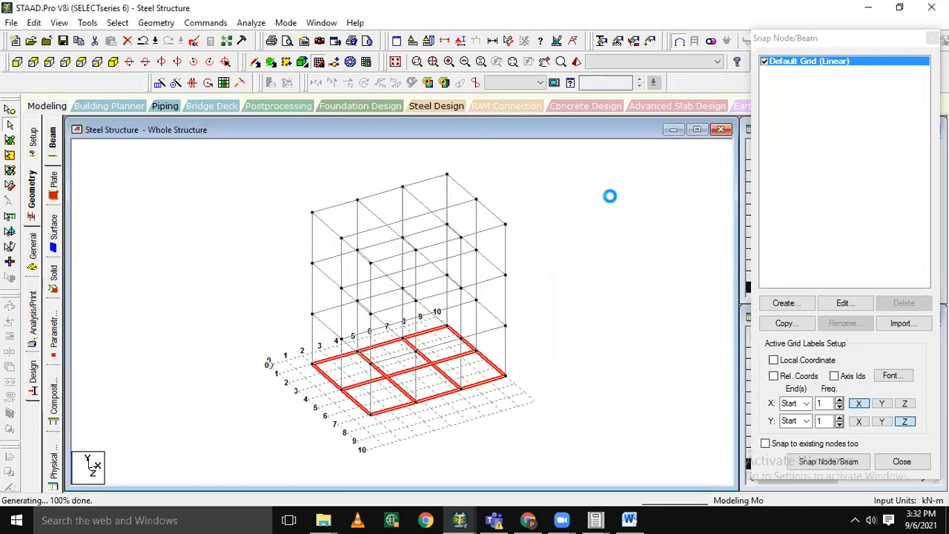
click(567, 230)
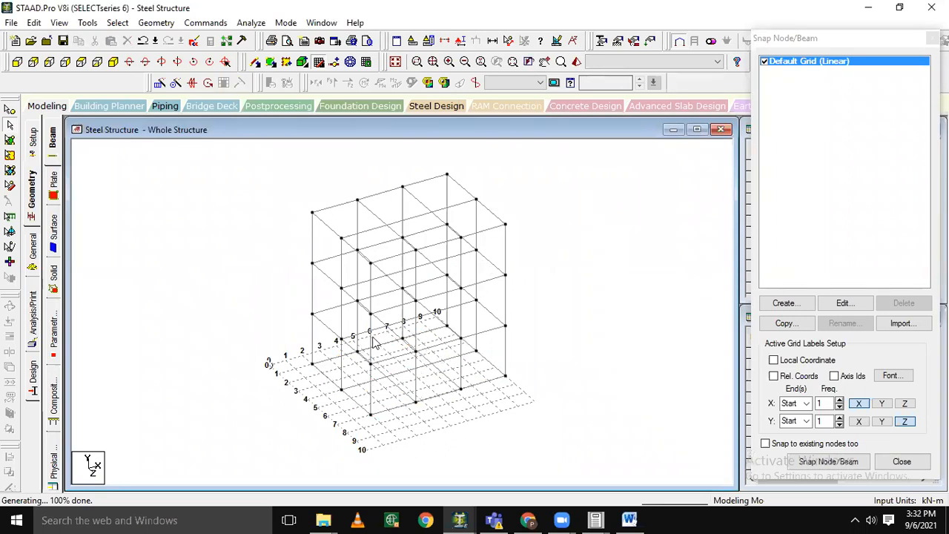
Delete all the horizontal beams at base level, keeping the columns, and turn off the snap grid
click(16, 62)
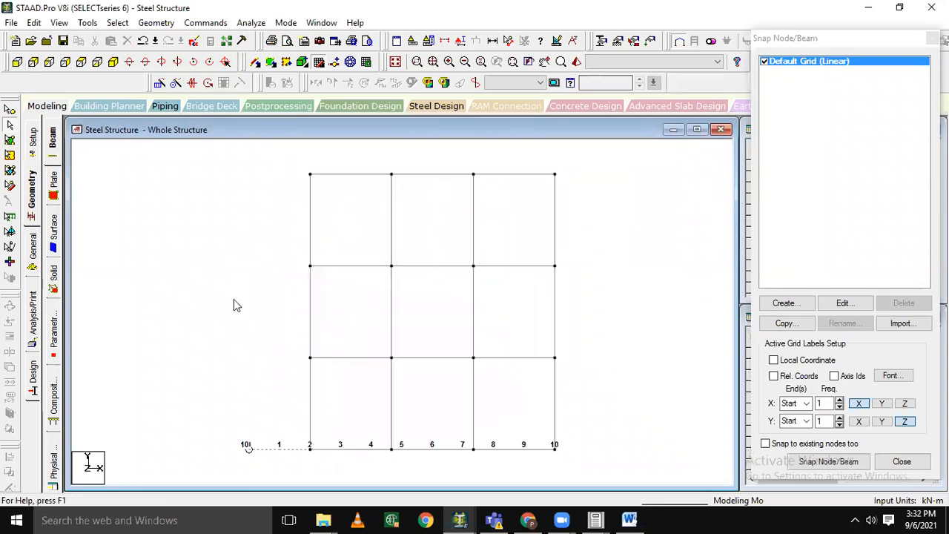
drag(297, 435, 601, 479)
key(Delete)
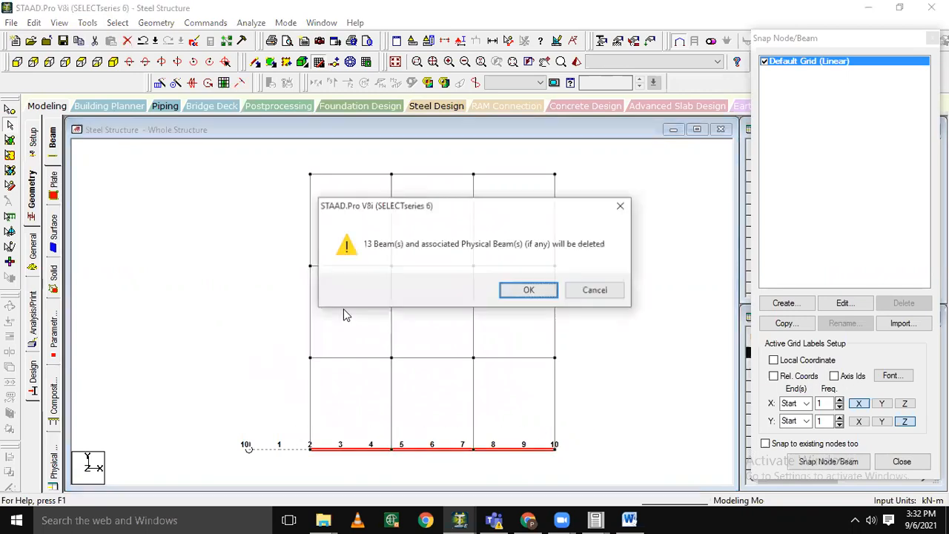
key(Return)
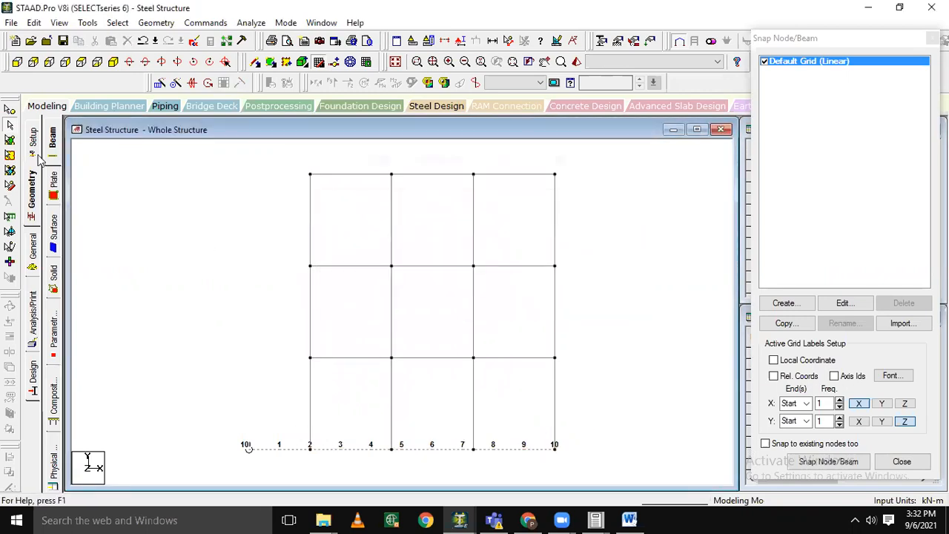
click(114, 61)
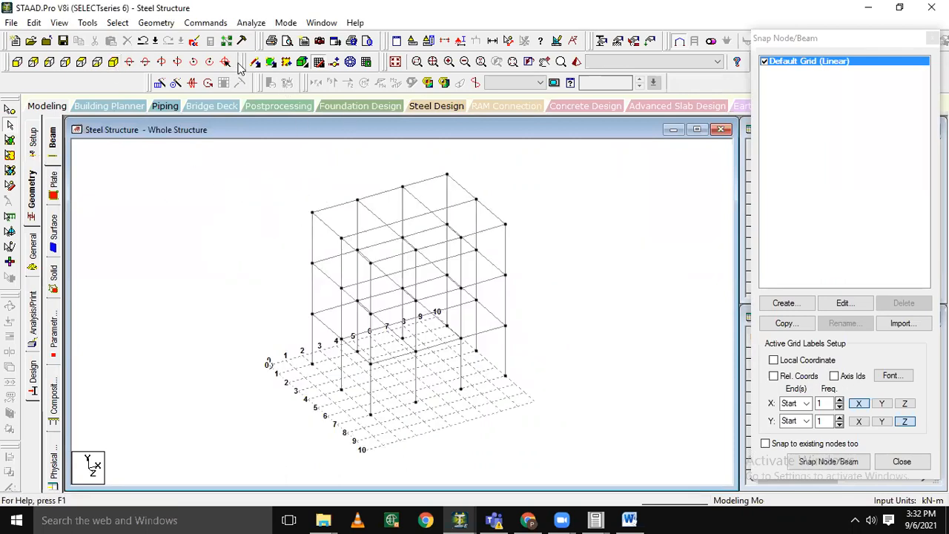
click(318, 65)
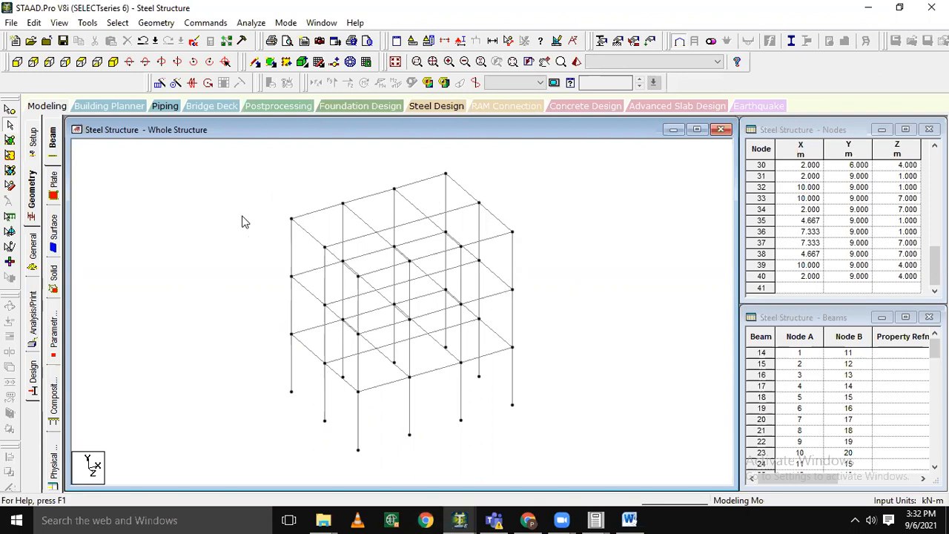
Show the whole structure in front elevation view
click(16, 62)
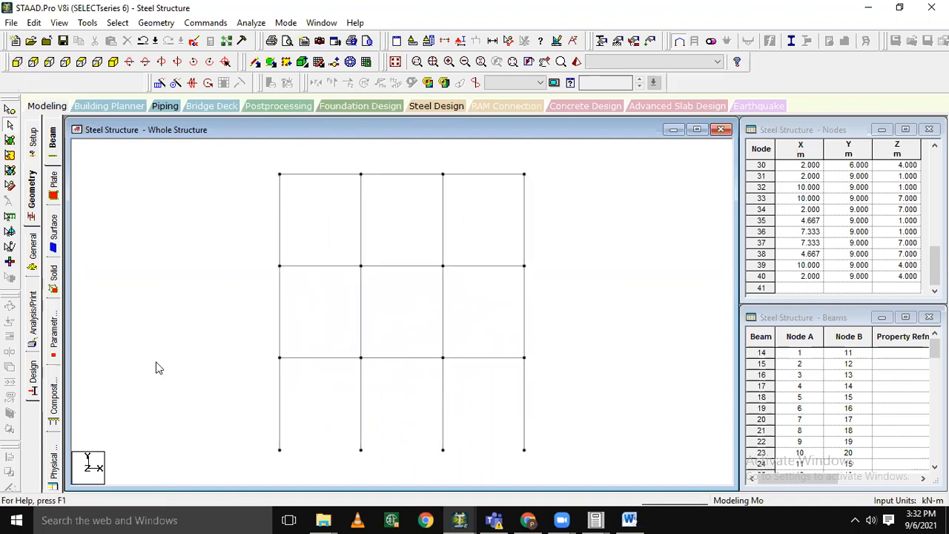
click(33, 63)
click(17, 63)
Bring up the member properties and look at the prismatic Circle and Rectangle section definitions without adding any
click(603, 42)
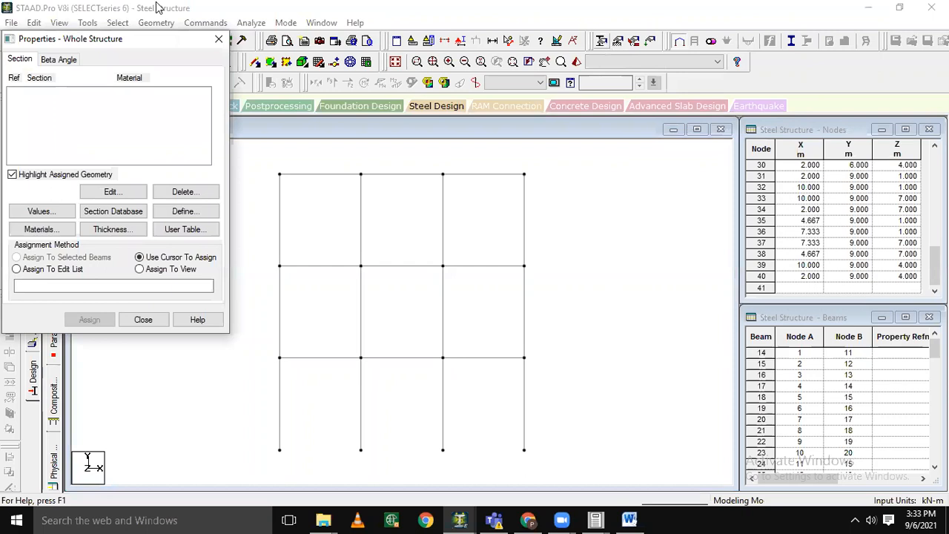
click(219, 39)
click(208, 23)
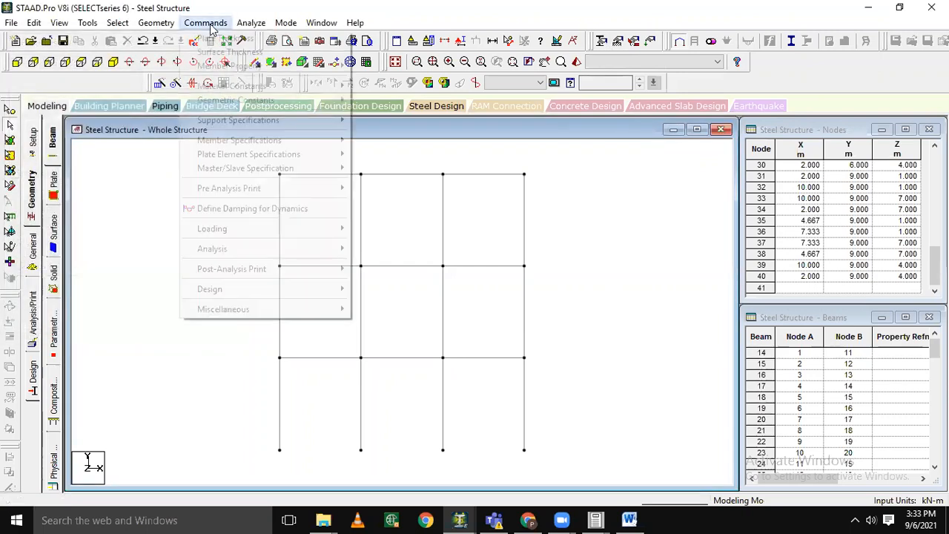
mouse_move(244, 98)
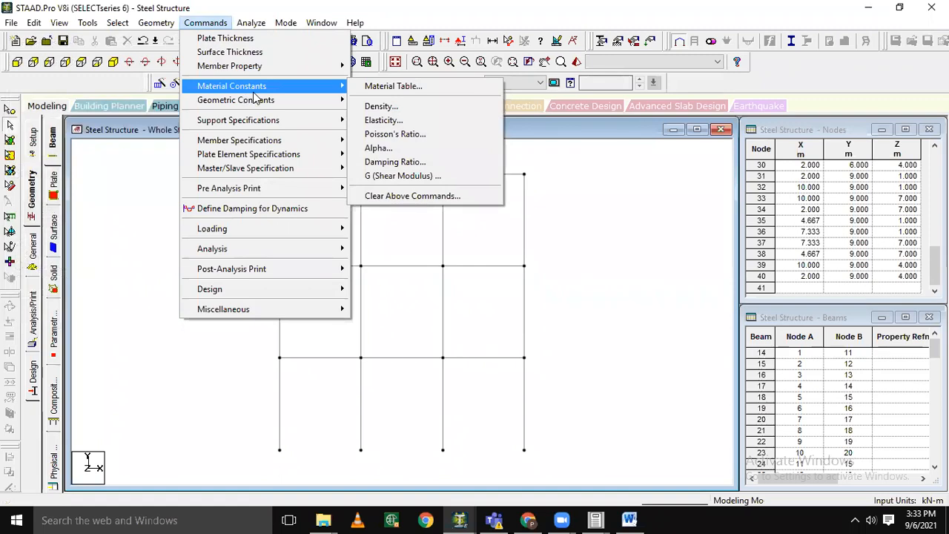
mouse_move(276, 69)
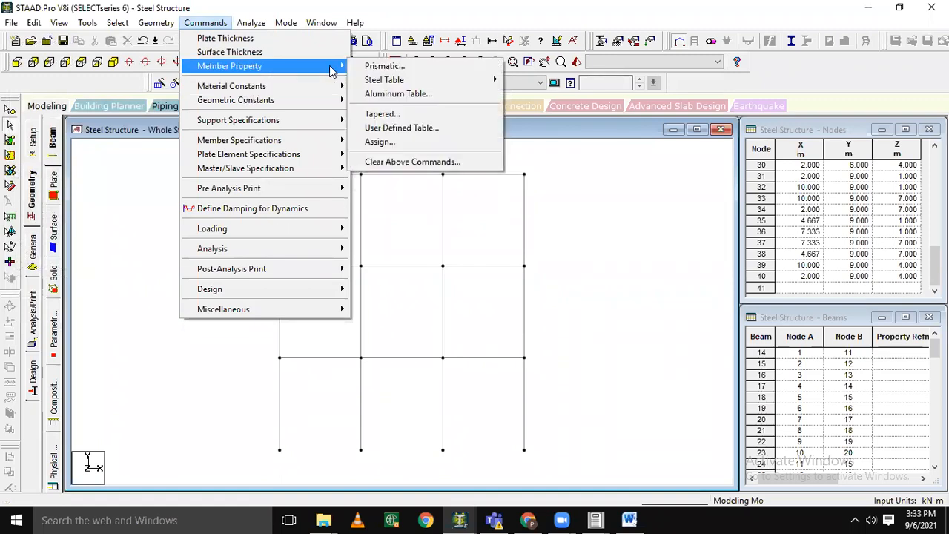
click(367, 67)
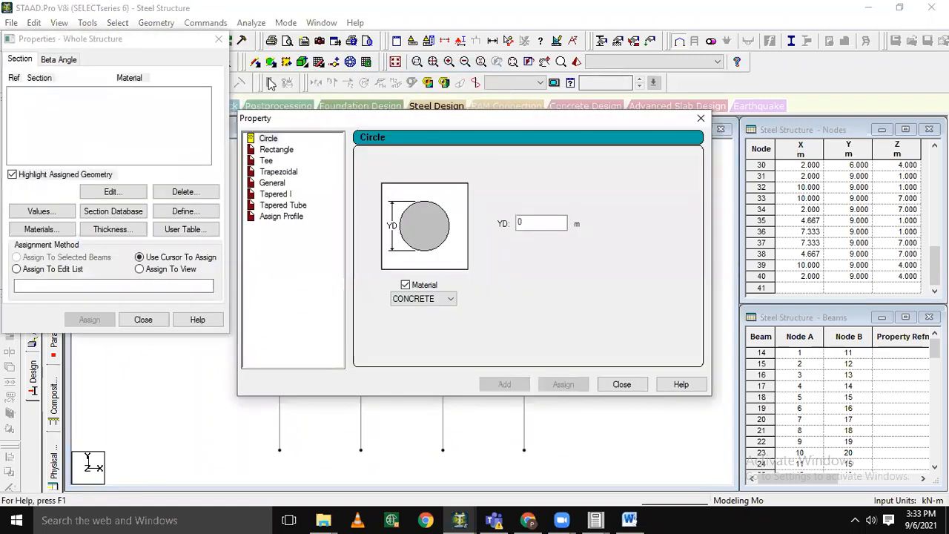
click(275, 151)
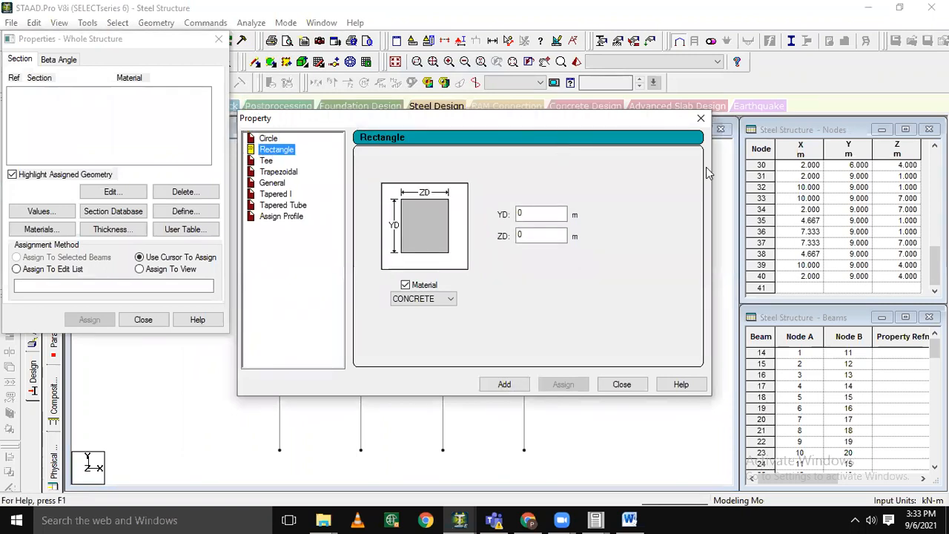
click(701, 118)
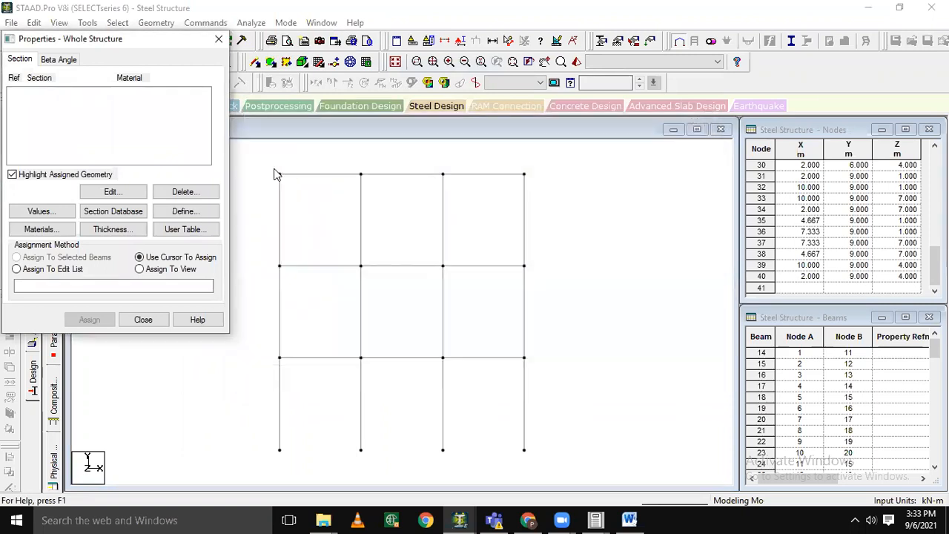
Look at the steel section database and the Define options for member properties without adding a section
click(136, 215)
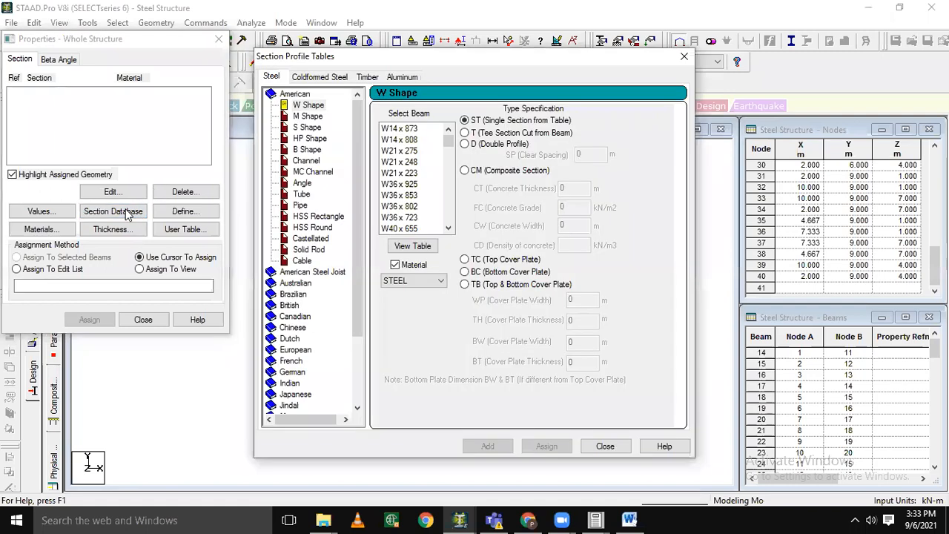
click(683, 57)
click(185, 212)
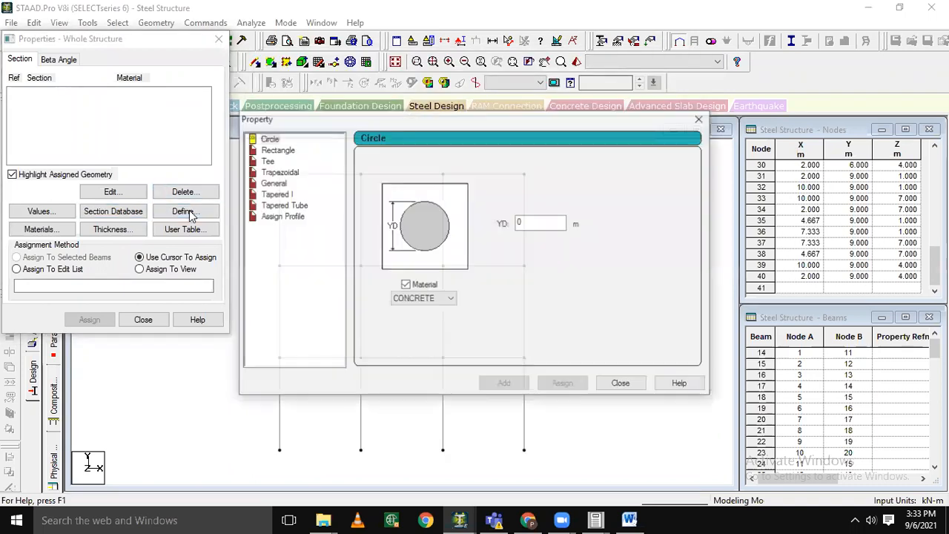
click(700, 119)
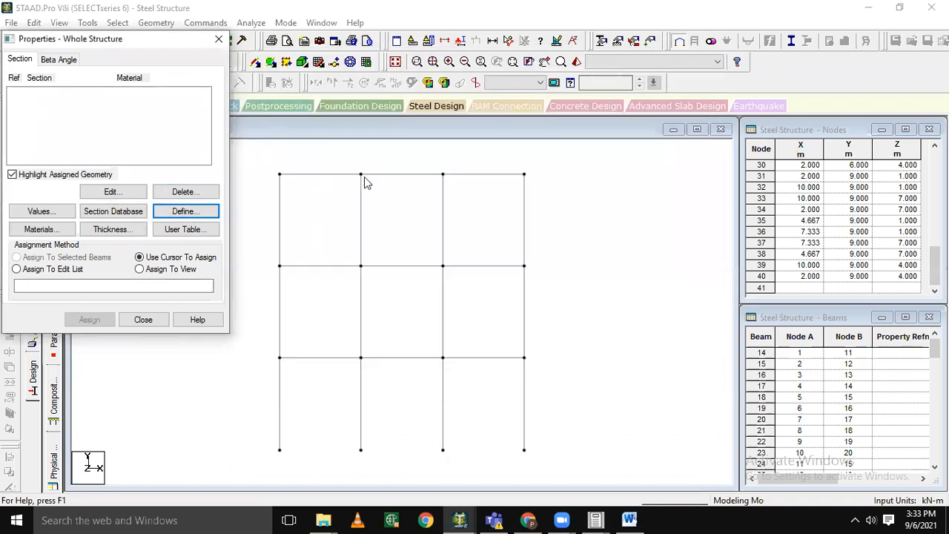
Add the Indian S Shape section ISMB200 with STEEL material from the section database as a single section
click(127, 213)
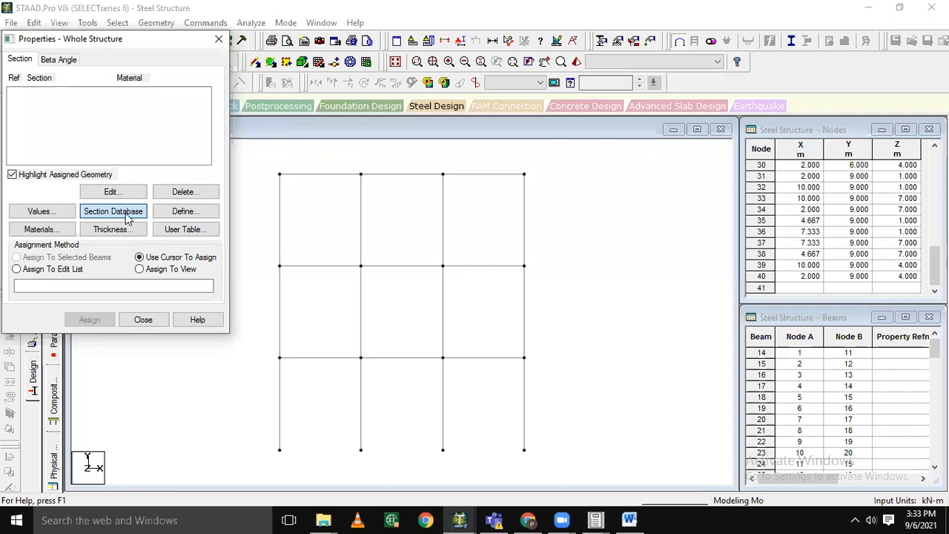
click(89, 211)
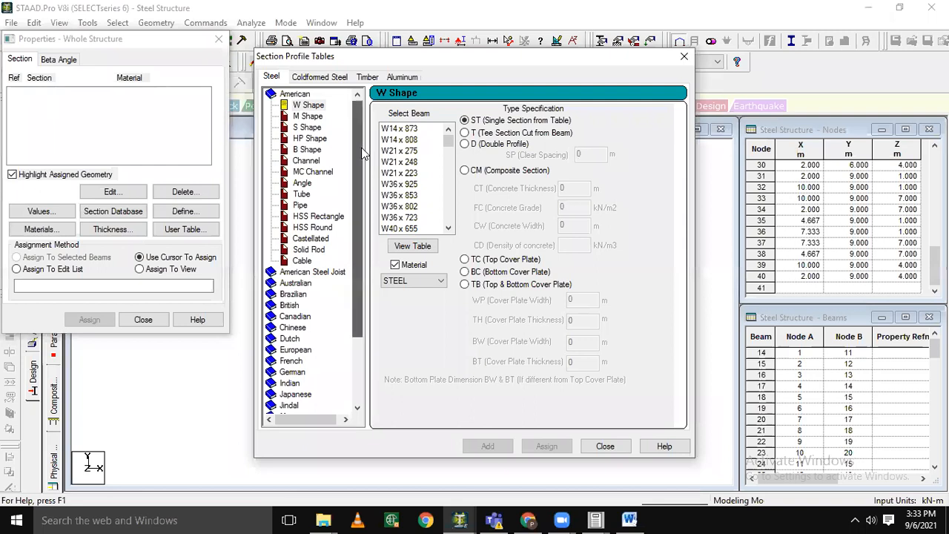
scroll(363, 153, down, 1)
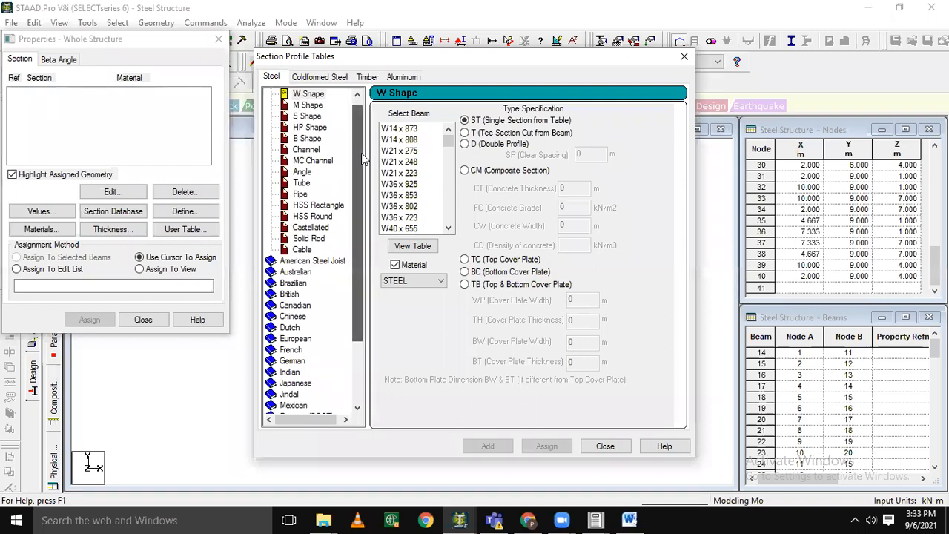
double_click(290, 373)
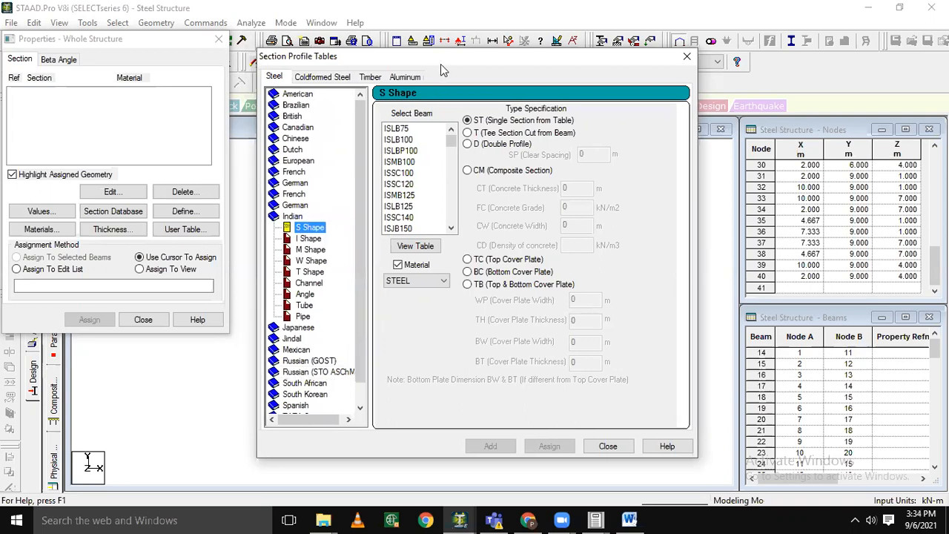
drag(440, 64, 468, 64)
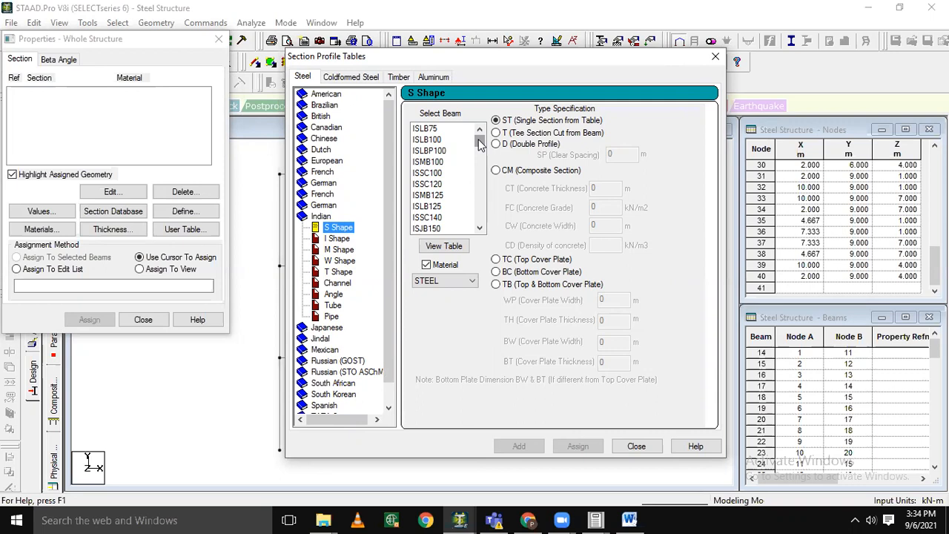
drag(478, 144, 483, 165)
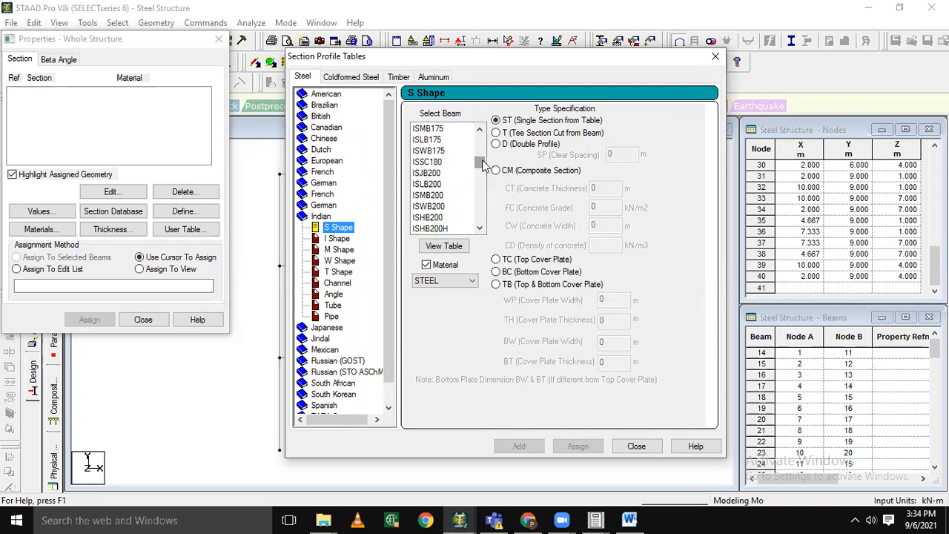
click(434, 196)
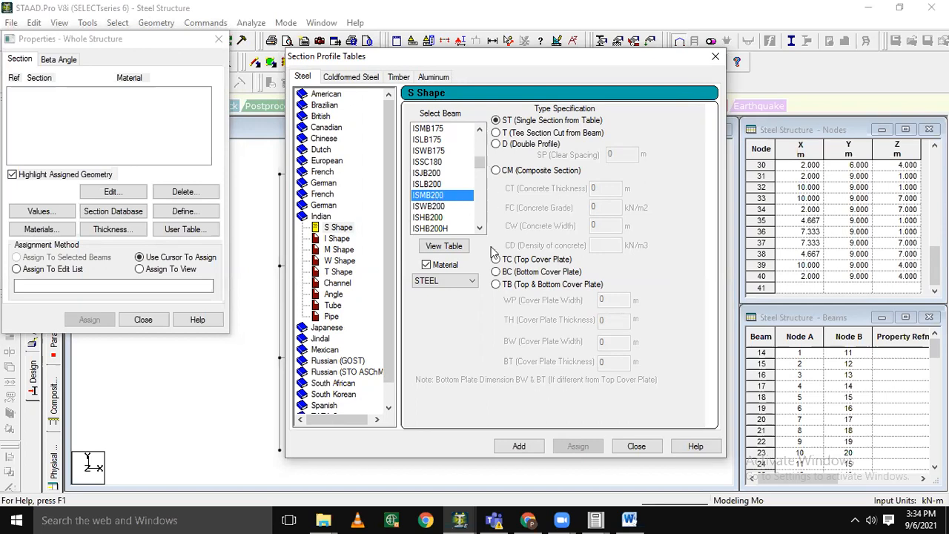
click(462, 281)
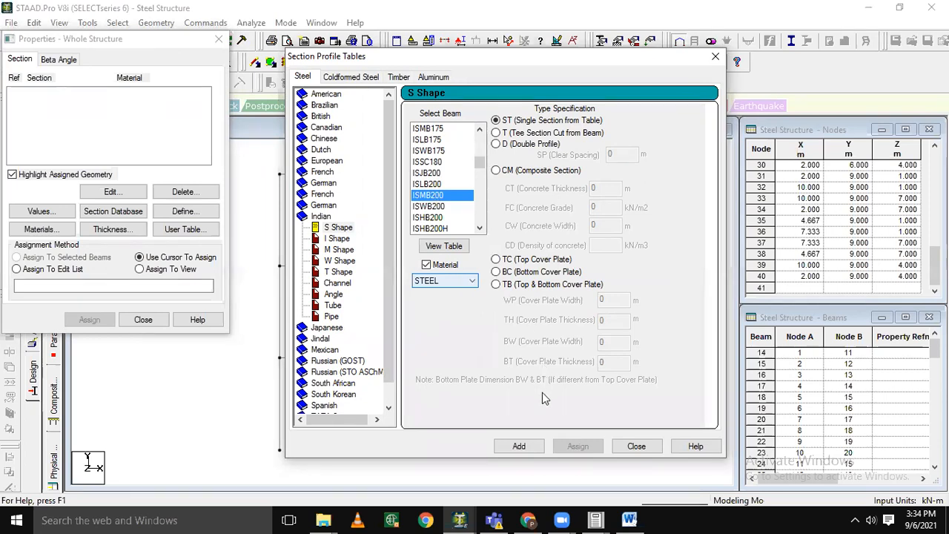
click(522, 446)
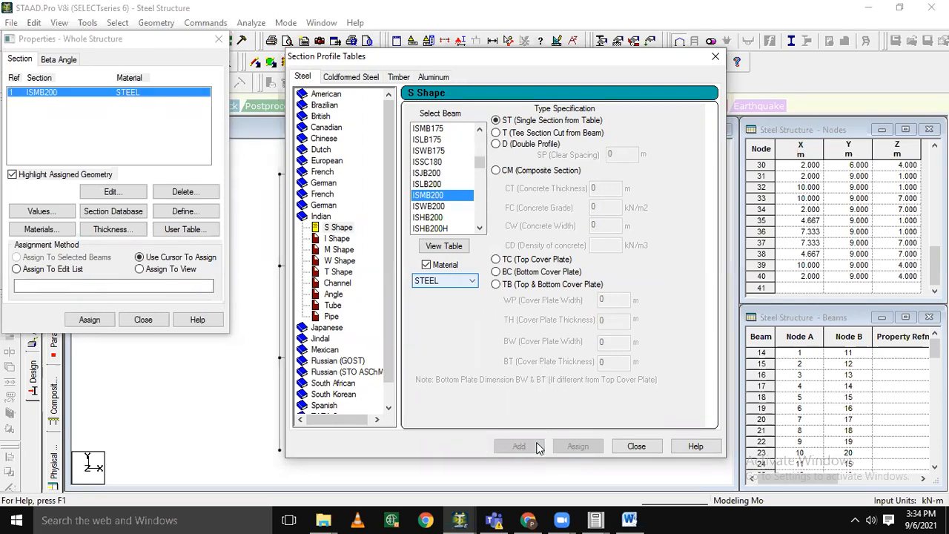
Add the Indian channel ISMC150 in STEEL as a front-to-front double channel and close the section tables
click(335, 284)
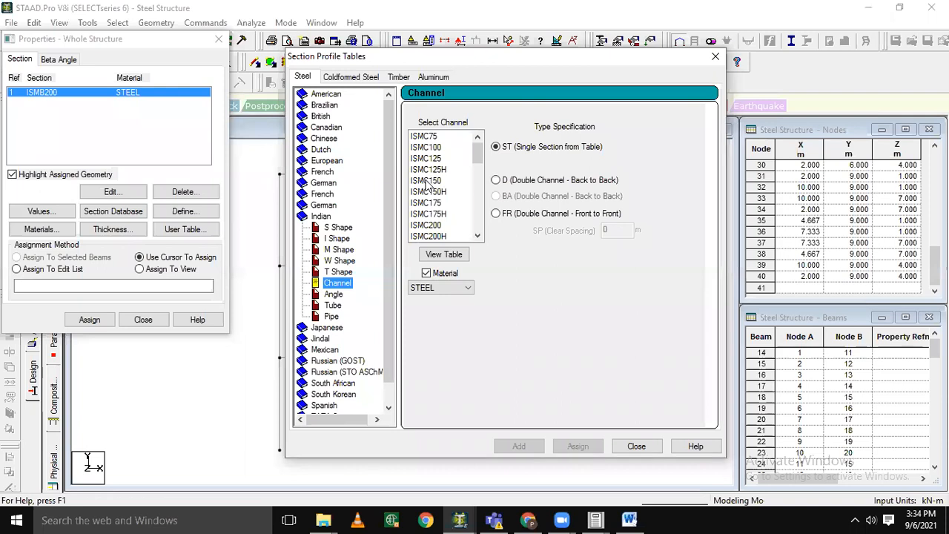
click(428, 182)
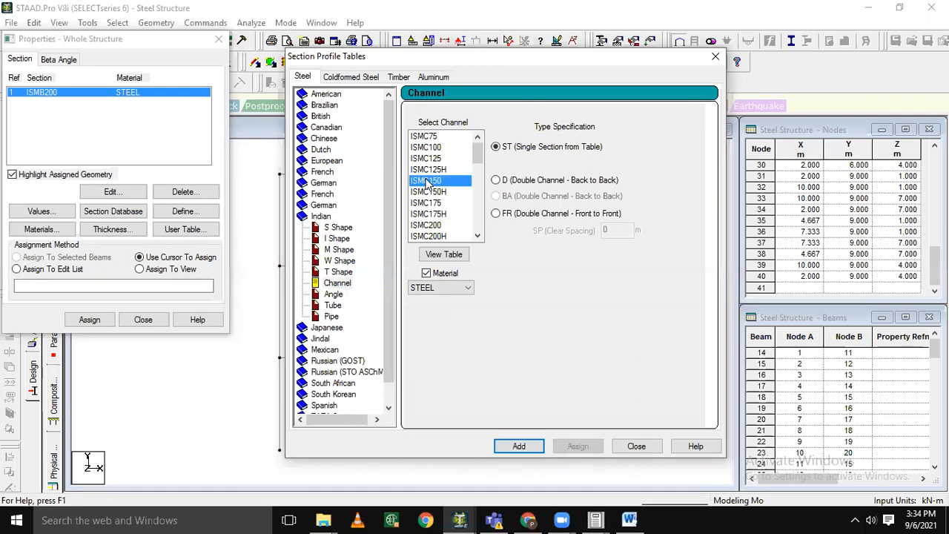
click(495, 213)
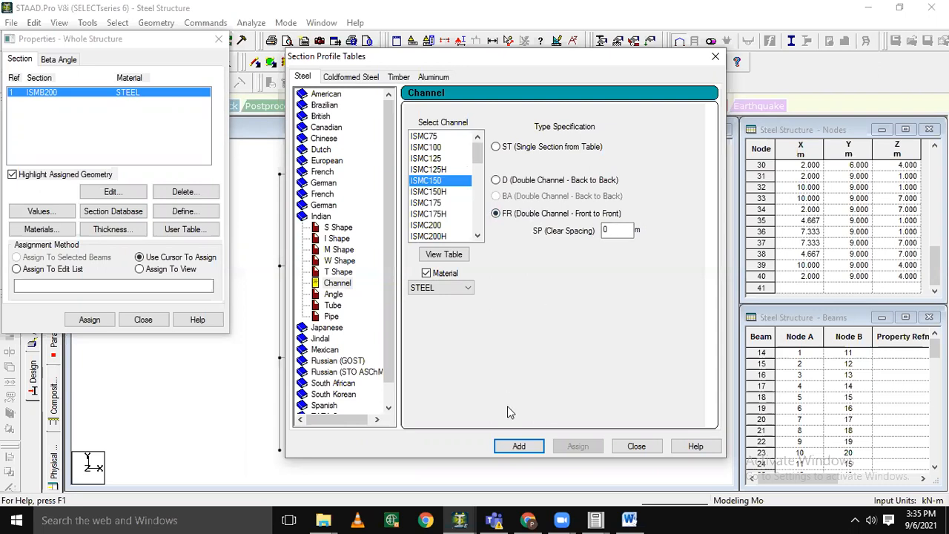
click(515, 447)
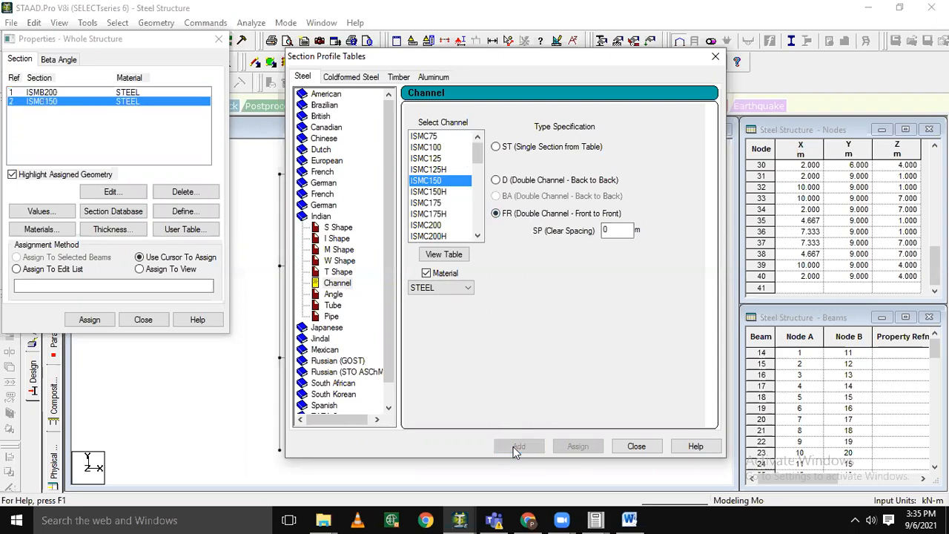
click(636, 446)
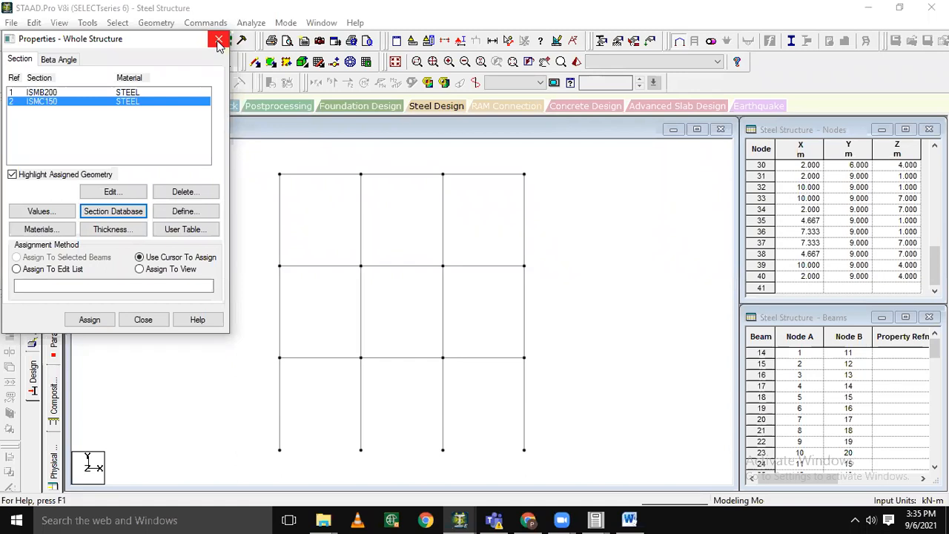
Review the ISMB200 and ISMC150 entries in the section list and close the member properties
click(117, 93)
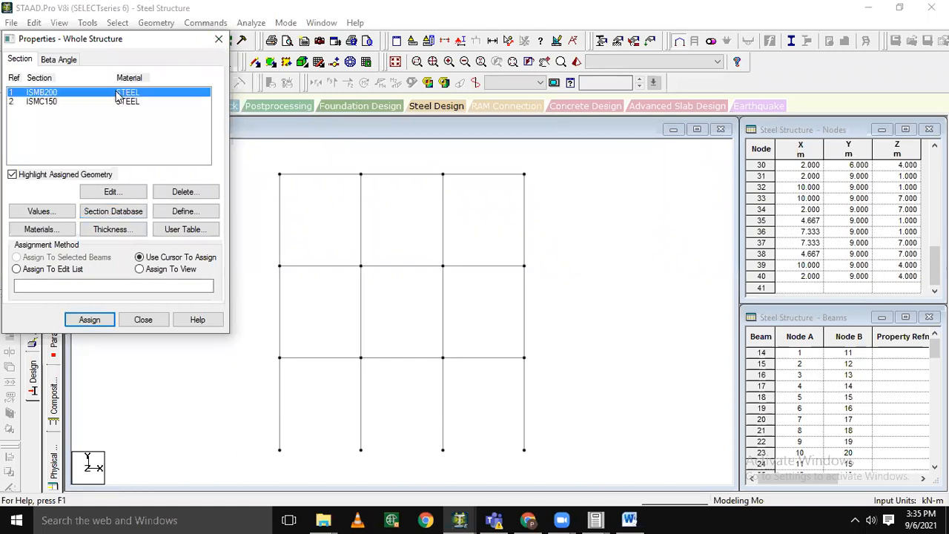
click(117, 104)
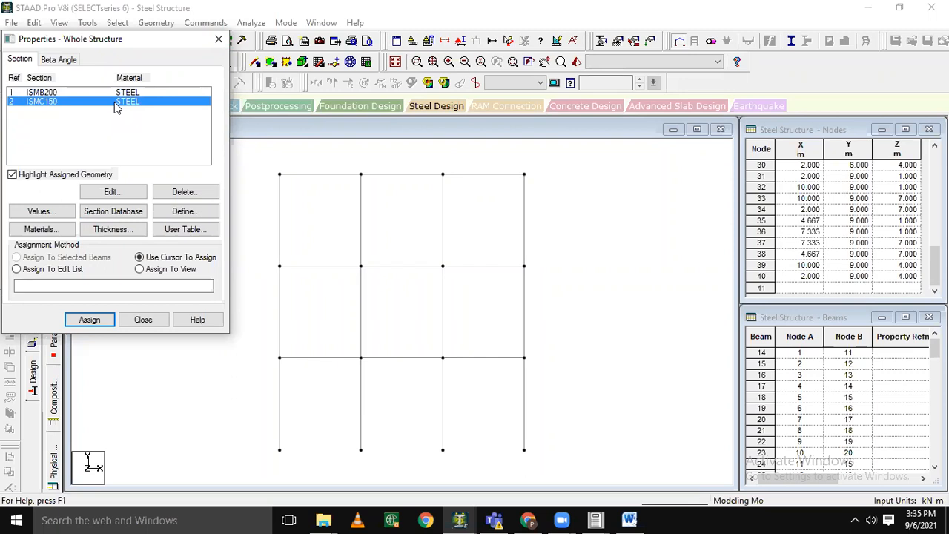
click(76, 93)
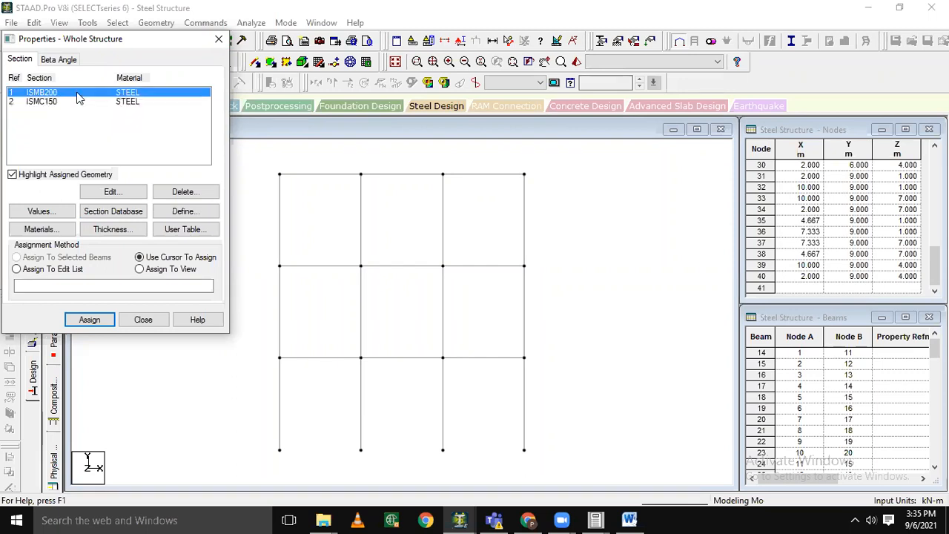
click(80, 104)
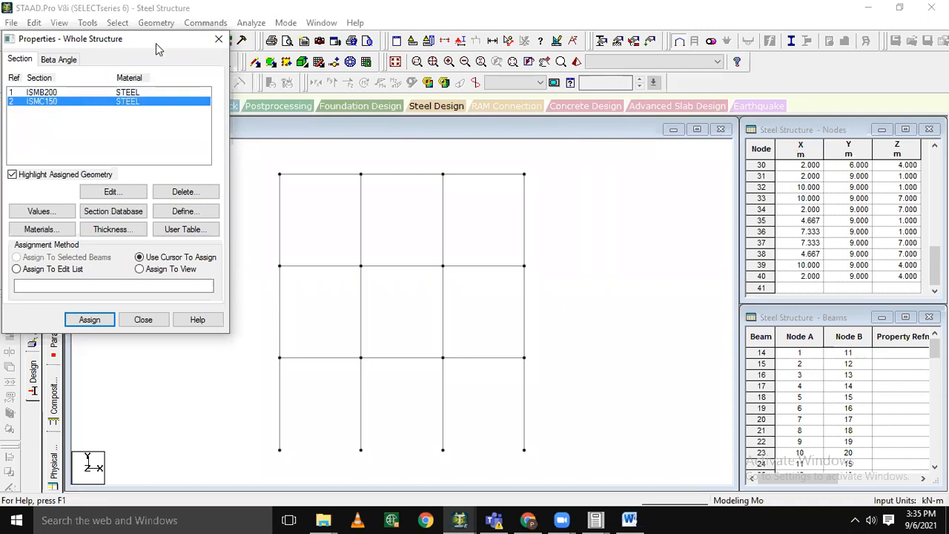
click(219, 41)
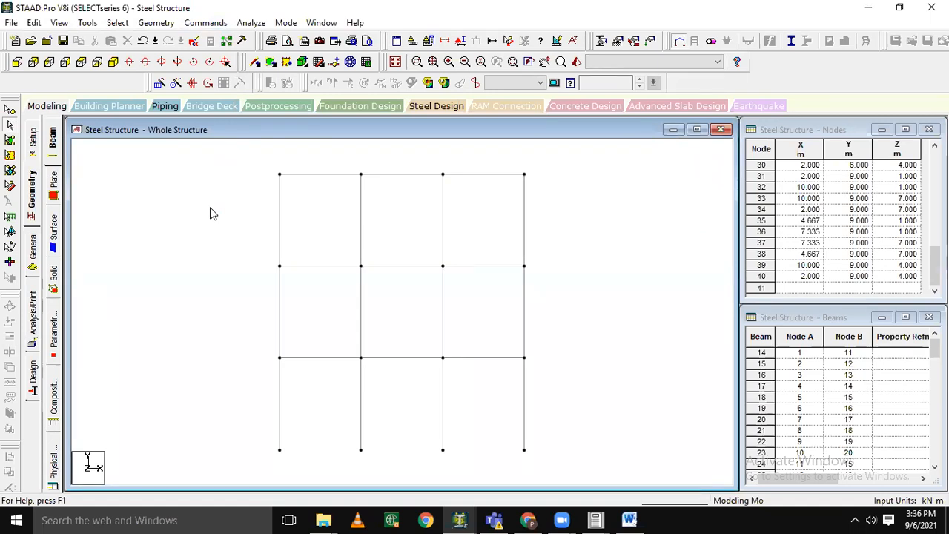
Create a group named beams with the type Beam
key(ctrl+g)
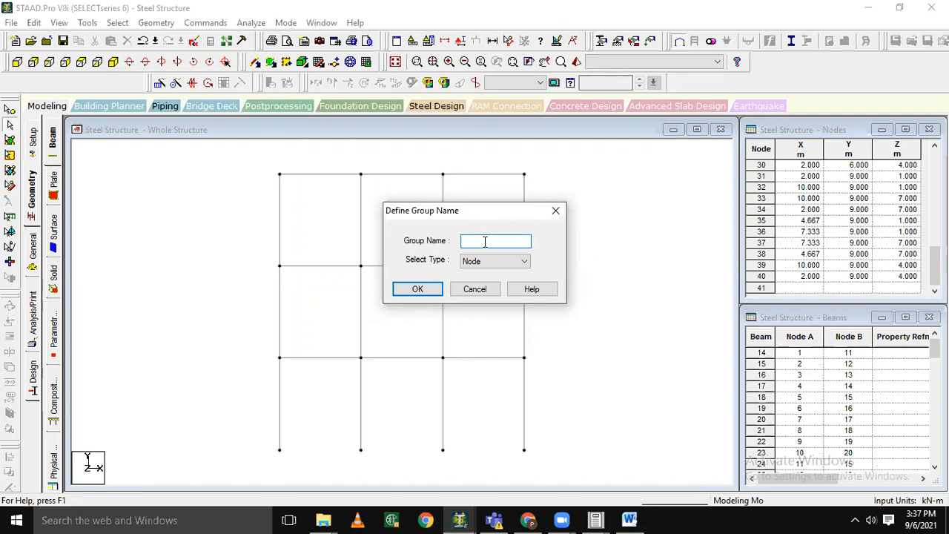
text(beams)
click(507, 261)
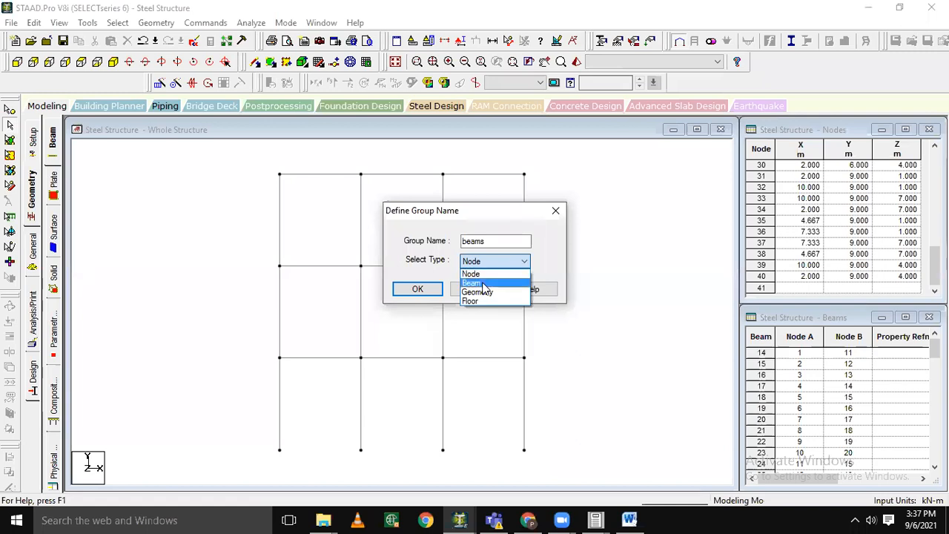
click(483, 285)
click(418, 288)
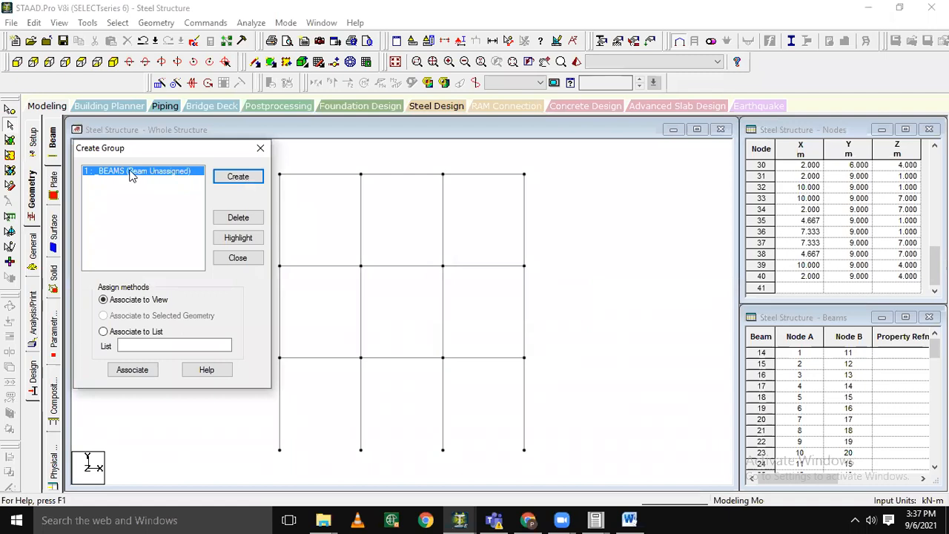
Create a second group named column with the type Beam
click(232, 179)
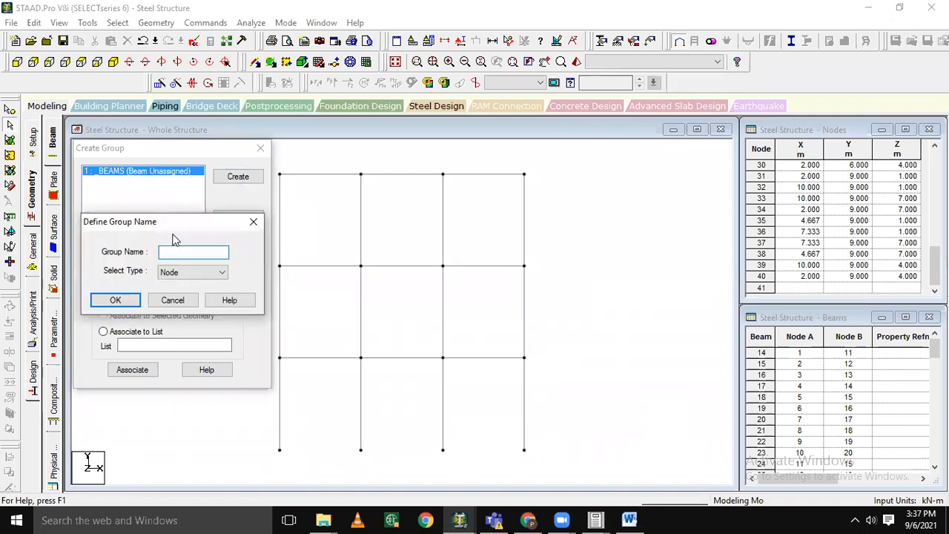
drag(199, 226, 493, 211)
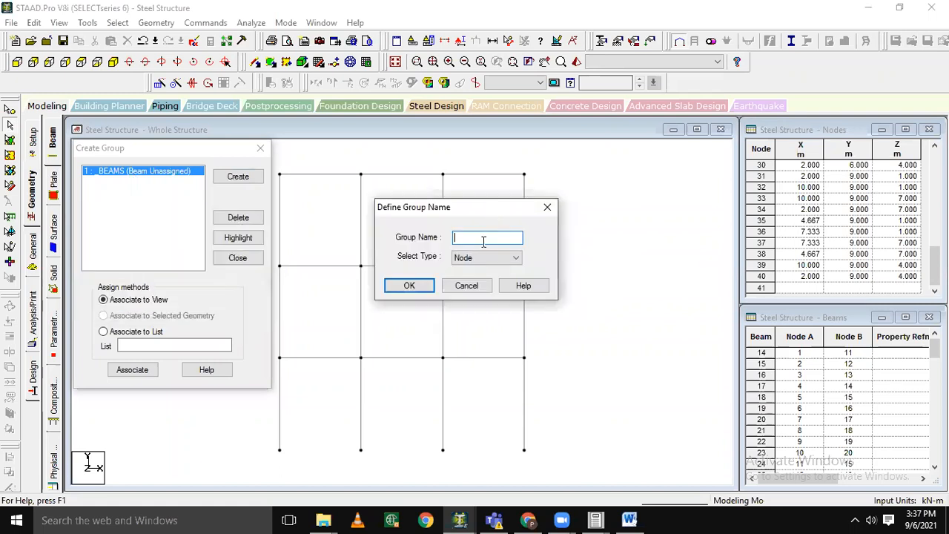
text(column)
click(505, 257)
click(475, 280)
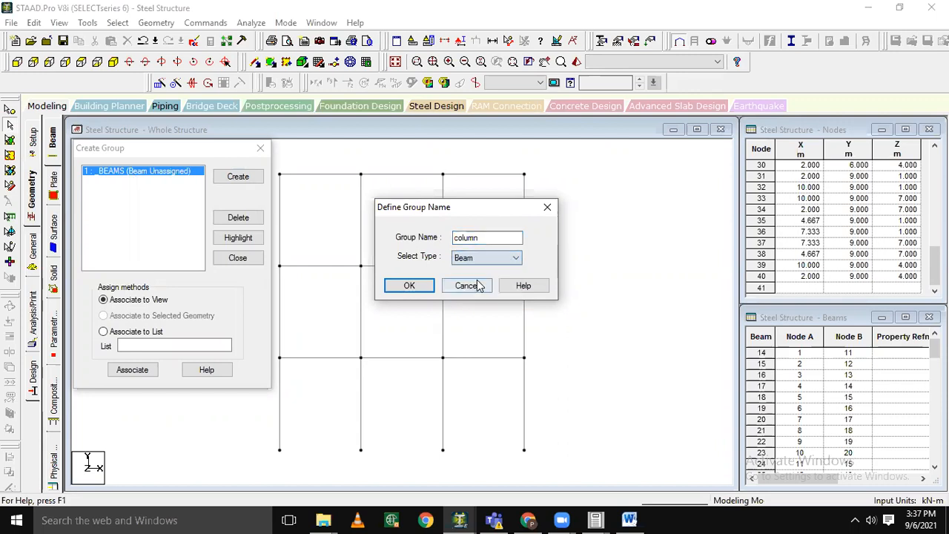
click(409, 285)
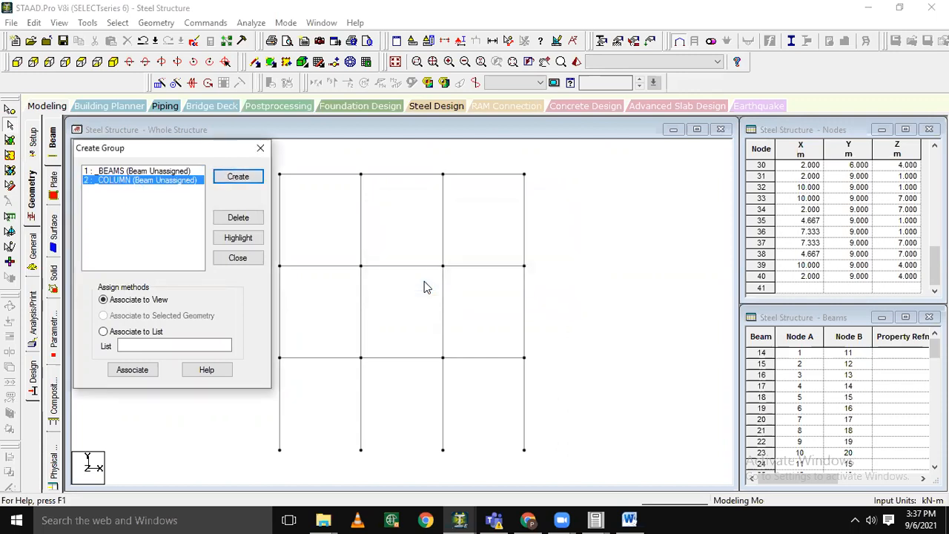
Select all members parallel to X and Z and associate the selected geometry with the BEAMS group
click(138, 173)
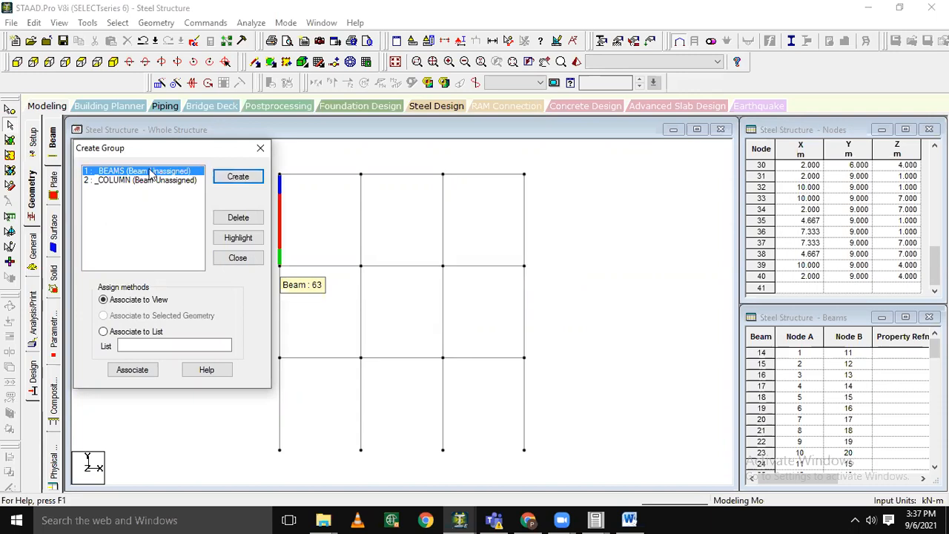
drag(152, 148, 153, 118)
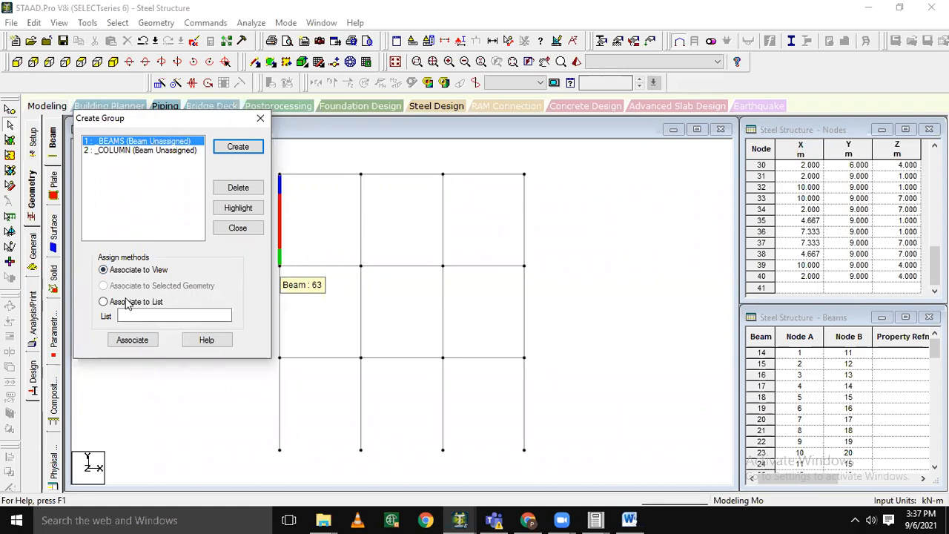
drag(121, 123, 99, 130)
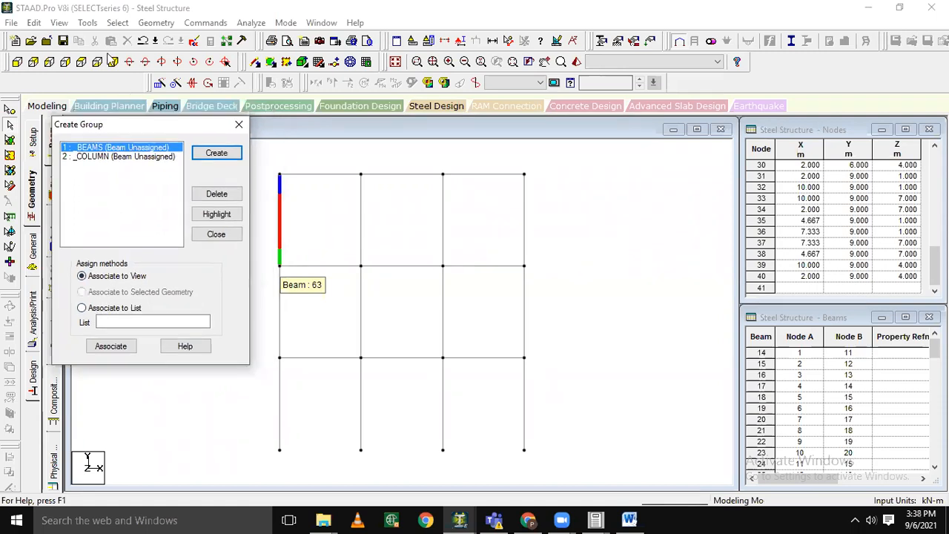
click(112, 61)
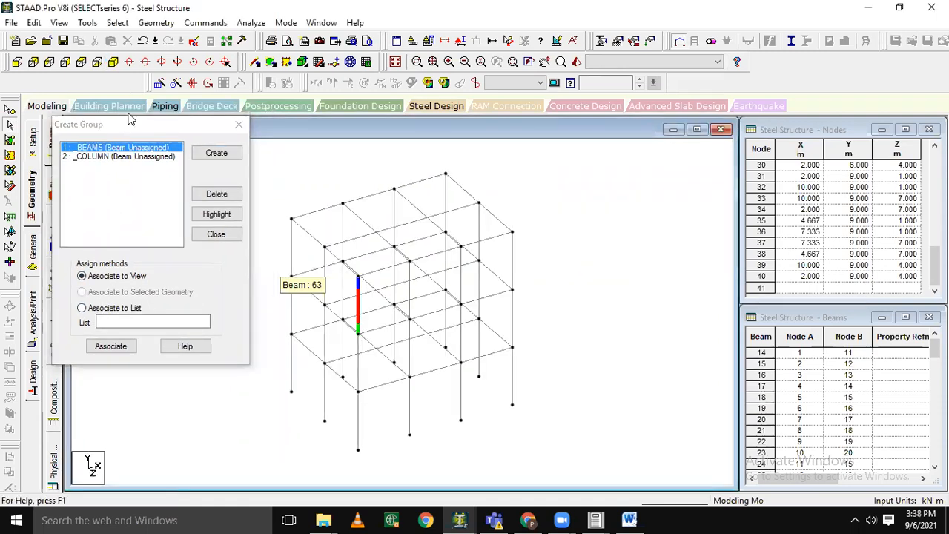
click(131, 124)
drag(127, 125, 116, 129)
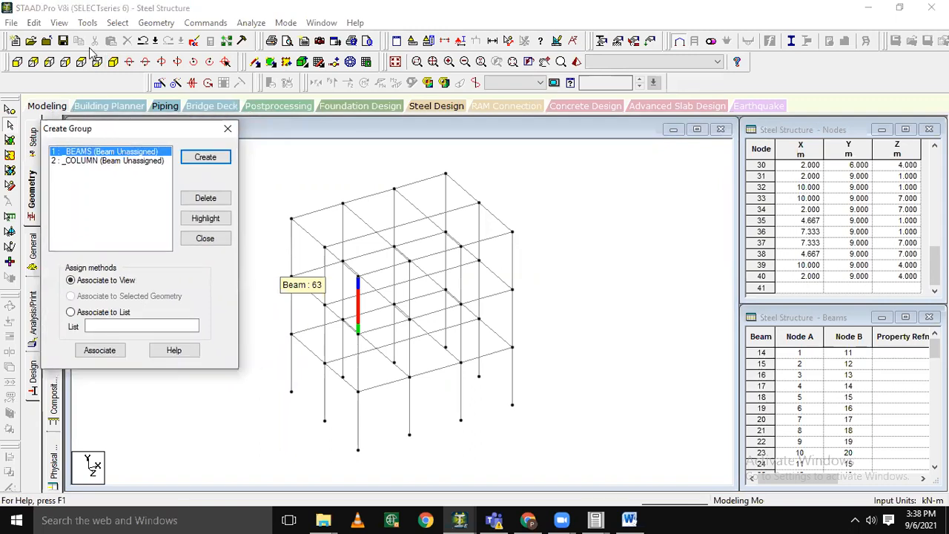
click(117, 23)
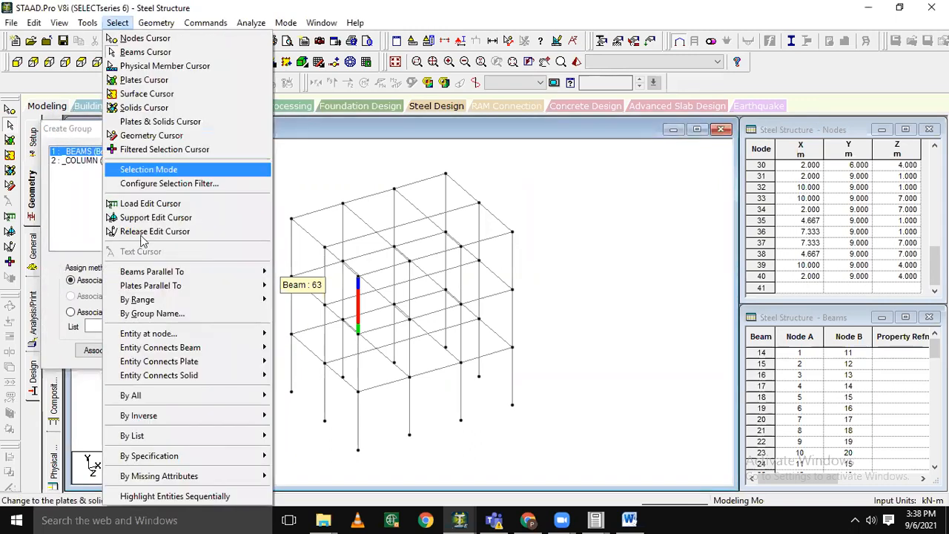
mouse_move(220, 278)
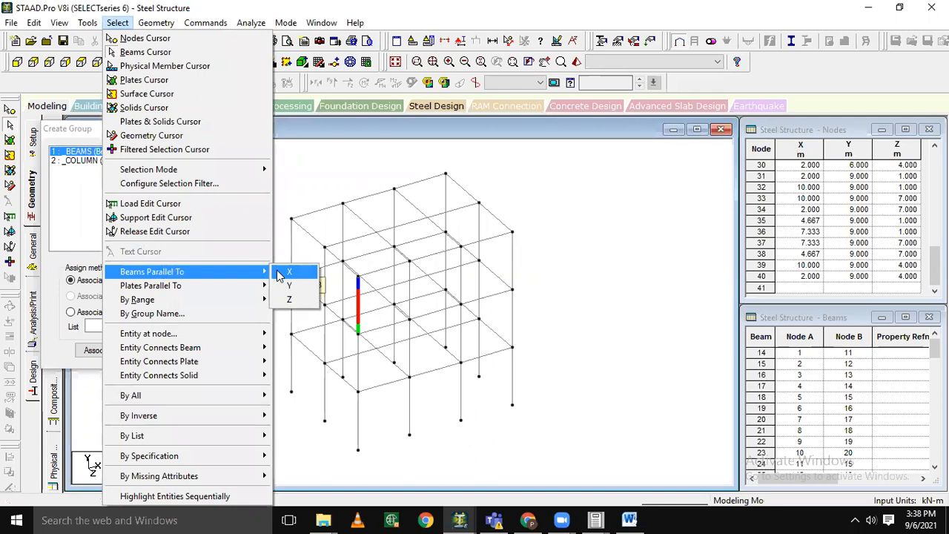
click(288, 272)
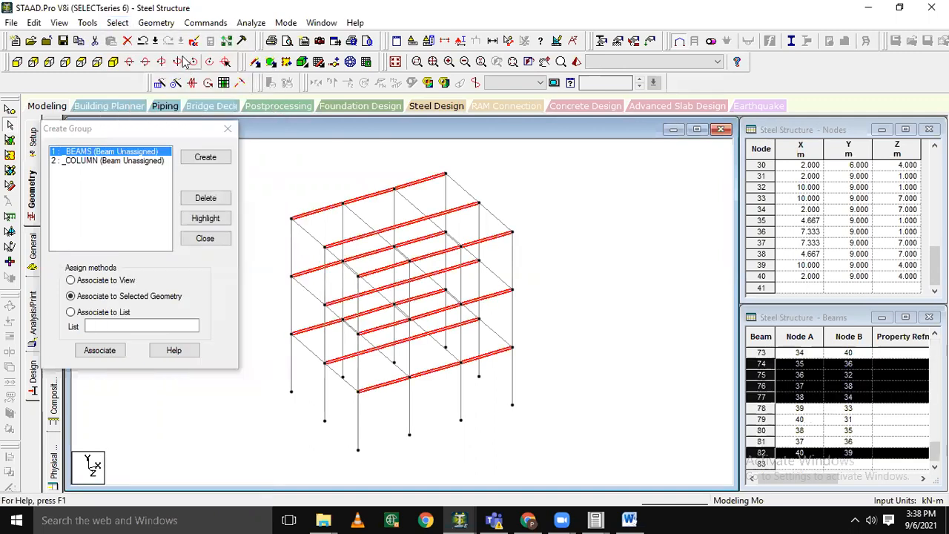
click(124, 23)
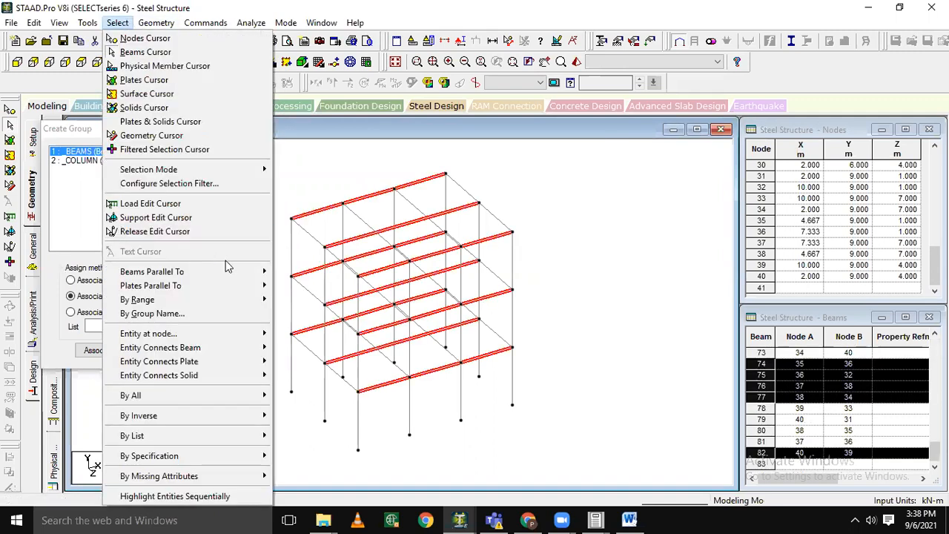
mouse_move(230, 274)
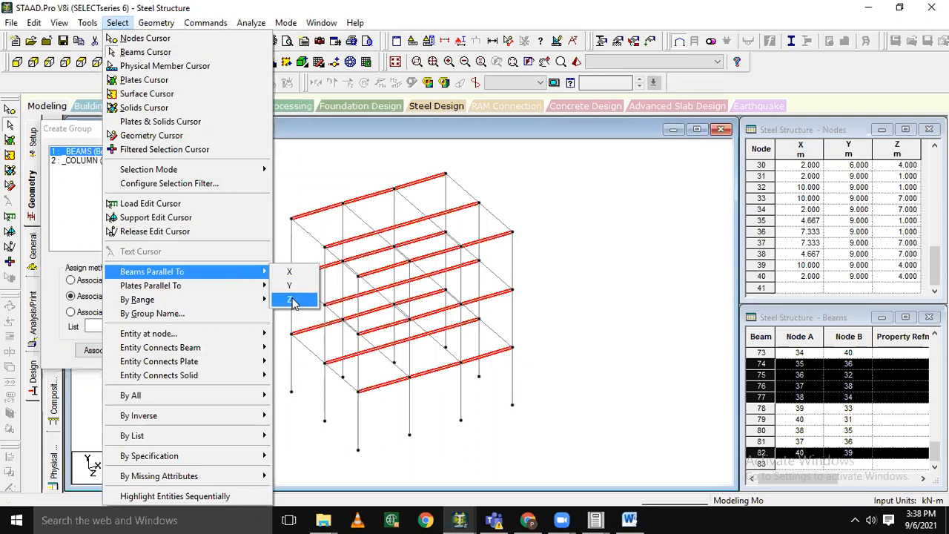
click(291, 299)
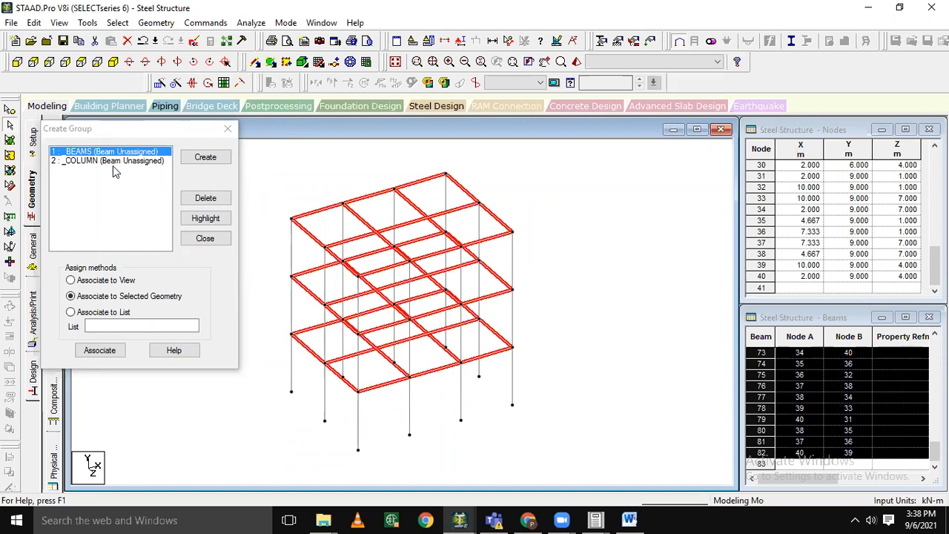
click(205, 198)
click(101, 353)
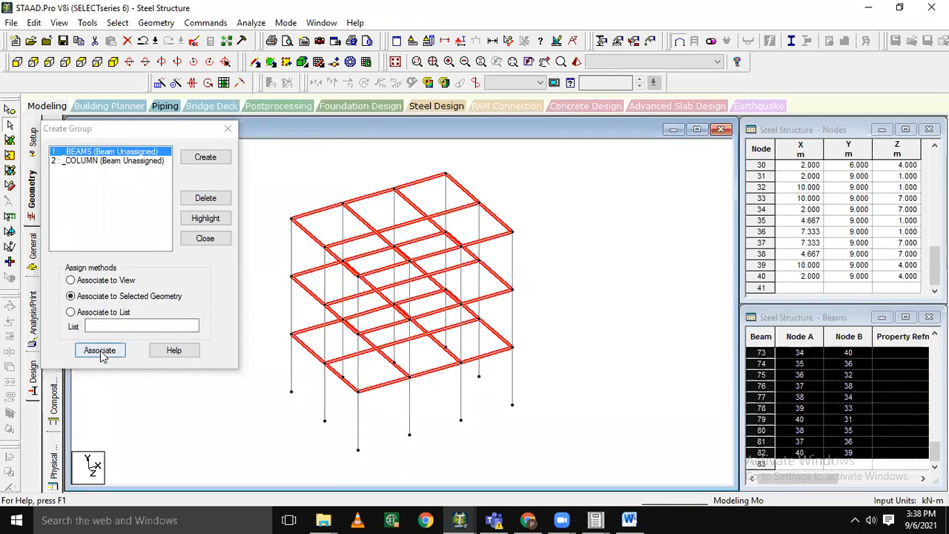
Associate all members parallel to Y with the COLUMN group, close the group settings and clear the selection
click(137, 161)
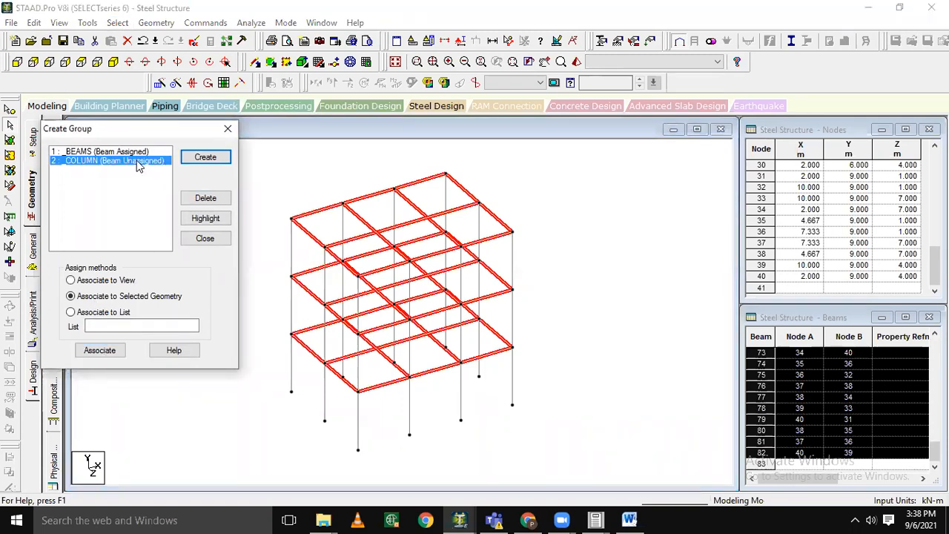
click(302, 157)
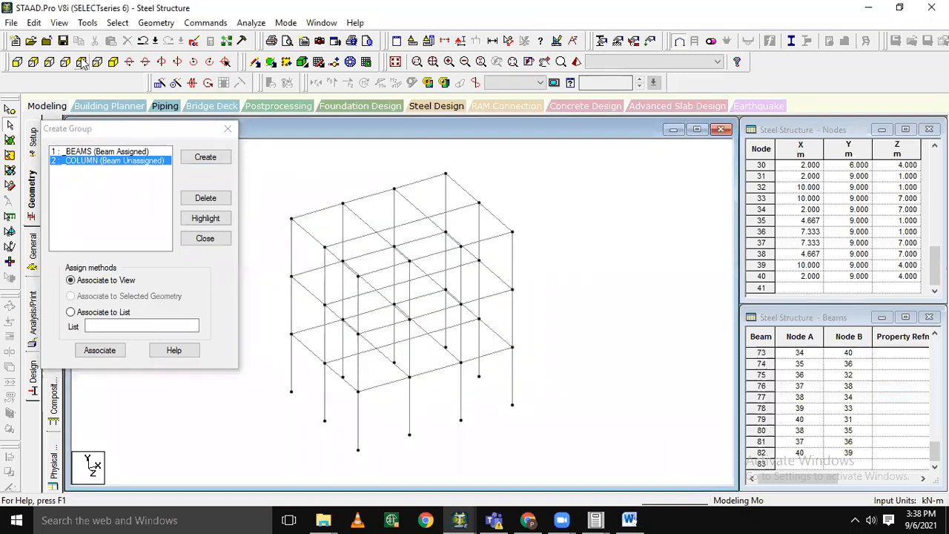
click(119, 23)
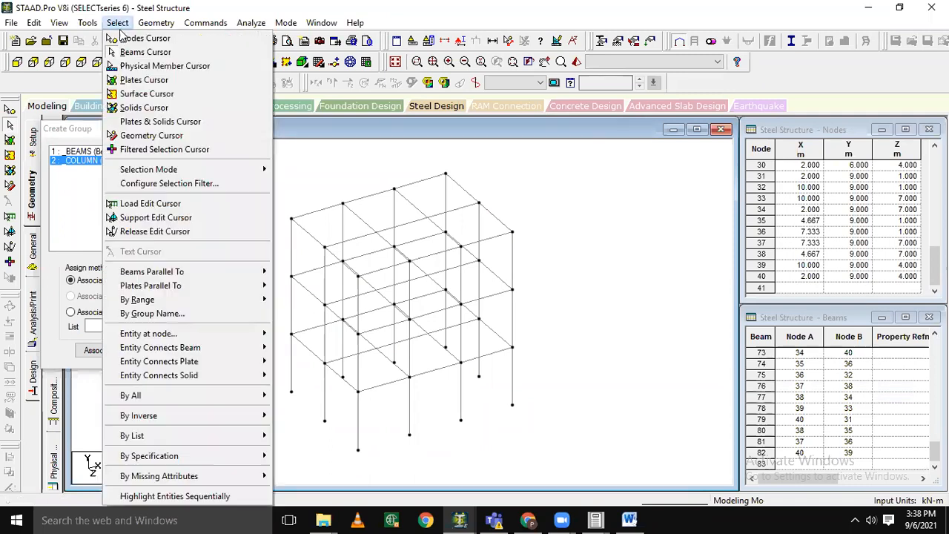
mouse_move(252, 273)
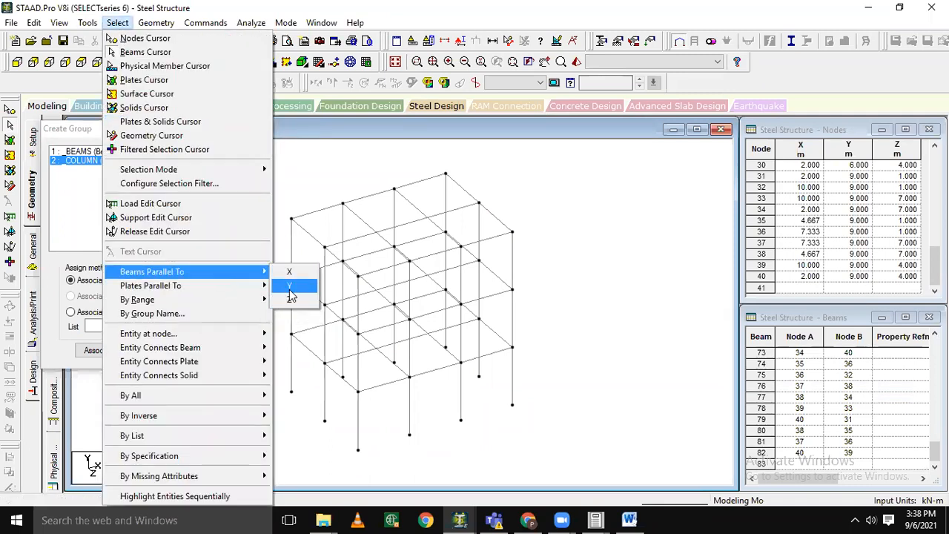
click(290, 288)
click(101, 351)
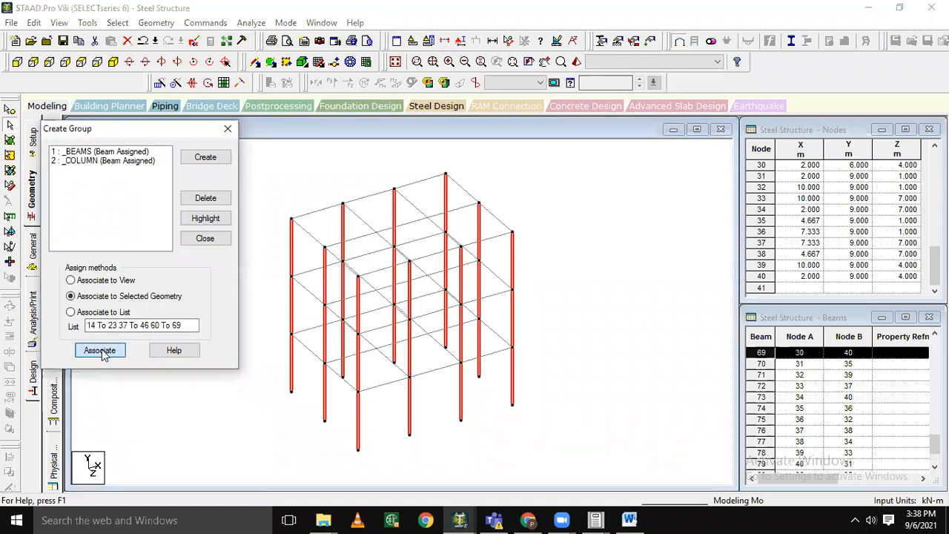
click(196, 218)
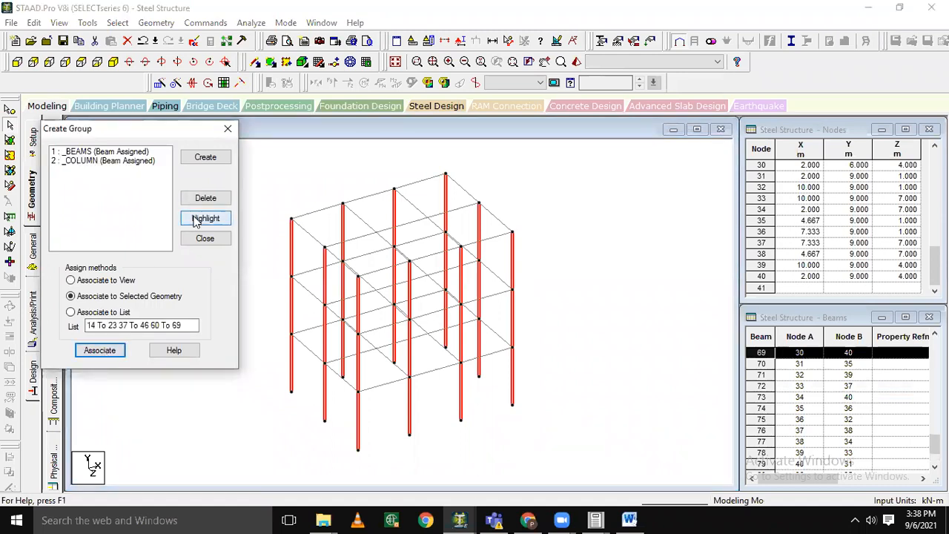
click(227, 129)
click(200, 259)
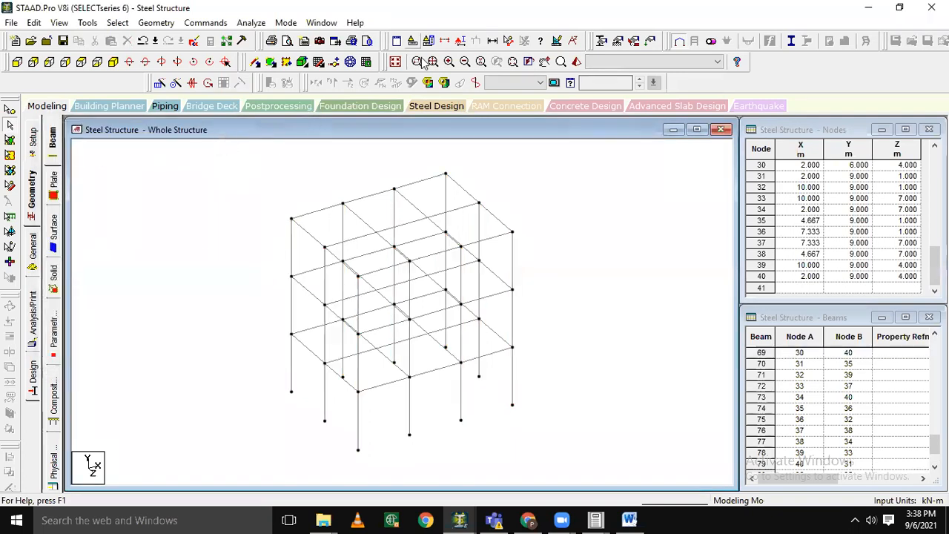
Reopen the group list and highlight the BEAMS and COLUMN groups in turn to check their members
key(ctrl+g)
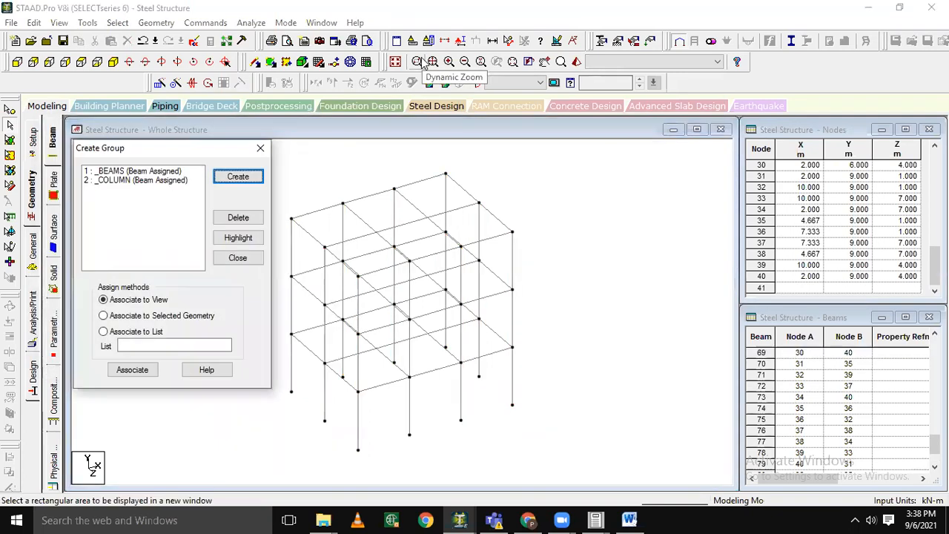
click(141, 172)
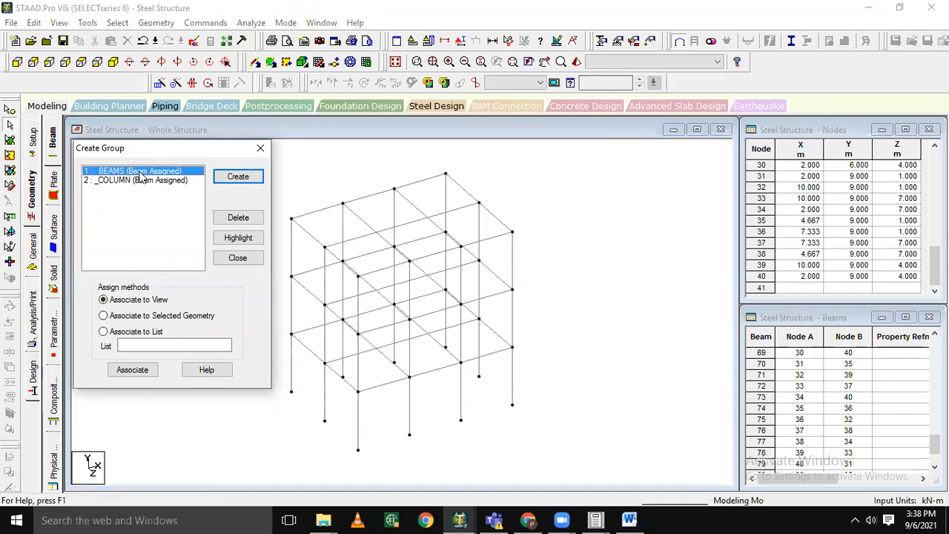
click(243, 242)
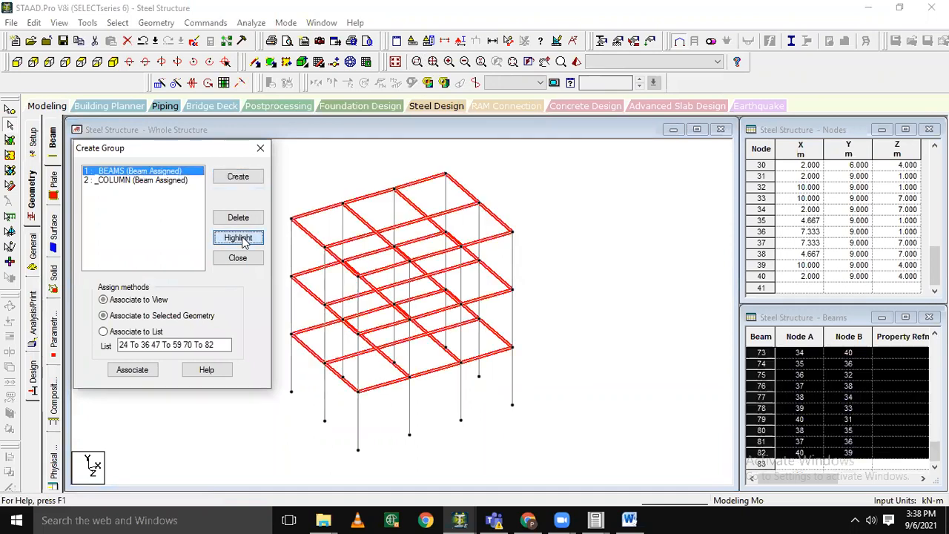
click(129, 181)
click(239, 238)
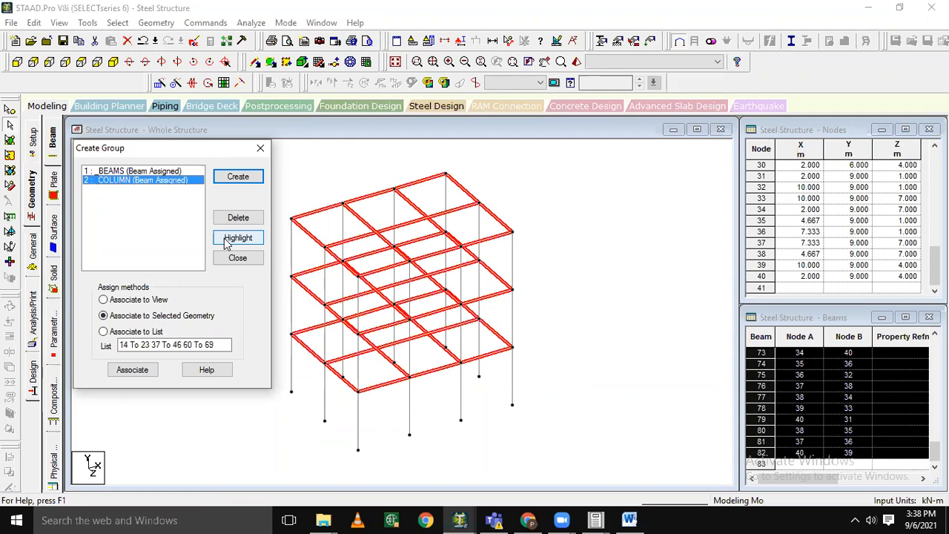
click(263, 150)
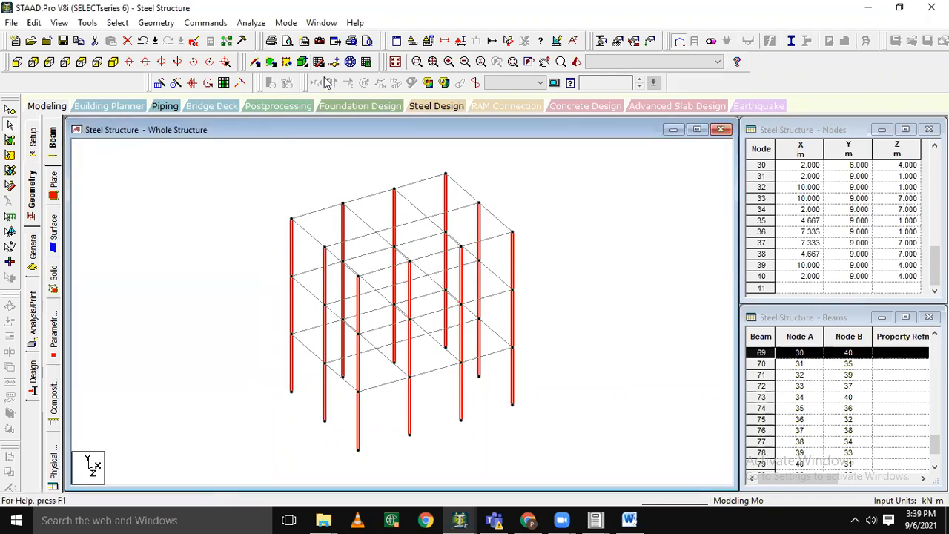
Assign the ISMB200 section to the highlighted members of the BEAMS group using Assign To Selected Beams
click(601, 42)
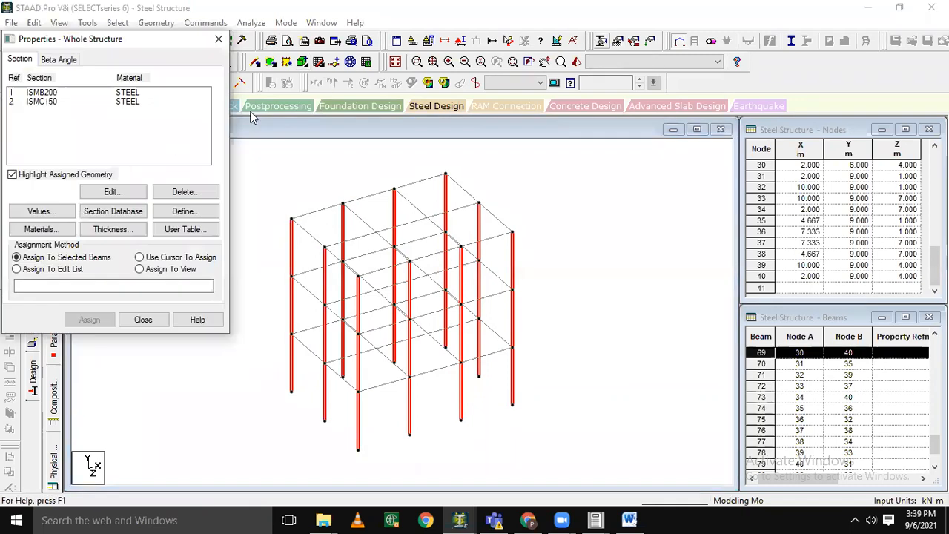
click(54, 92)
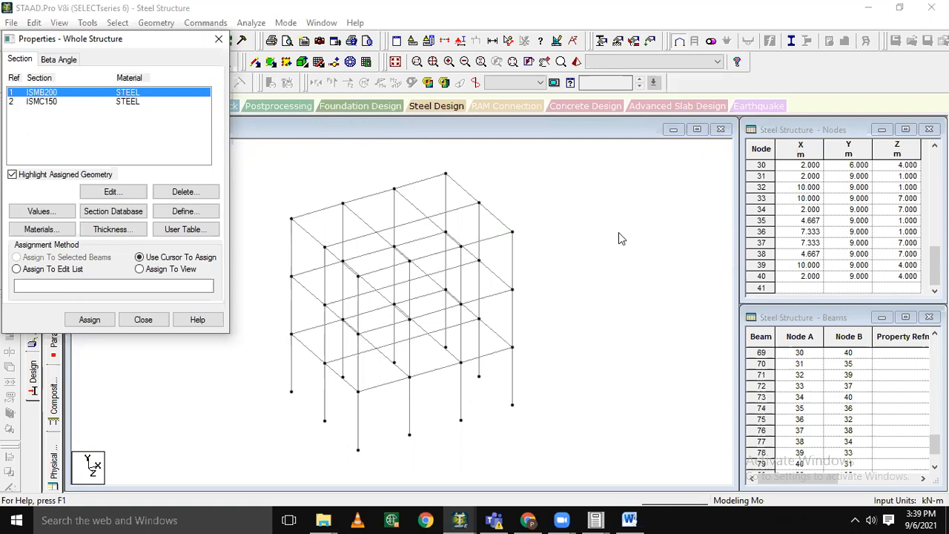
click(619, 233)
key(ctrl+g)
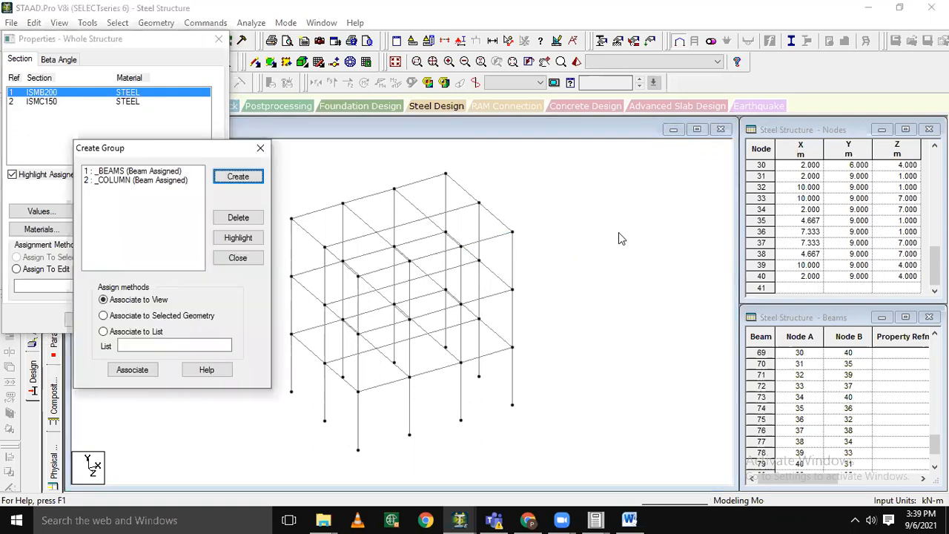
drag(166, 155, 628, 174)
click(590, 191)
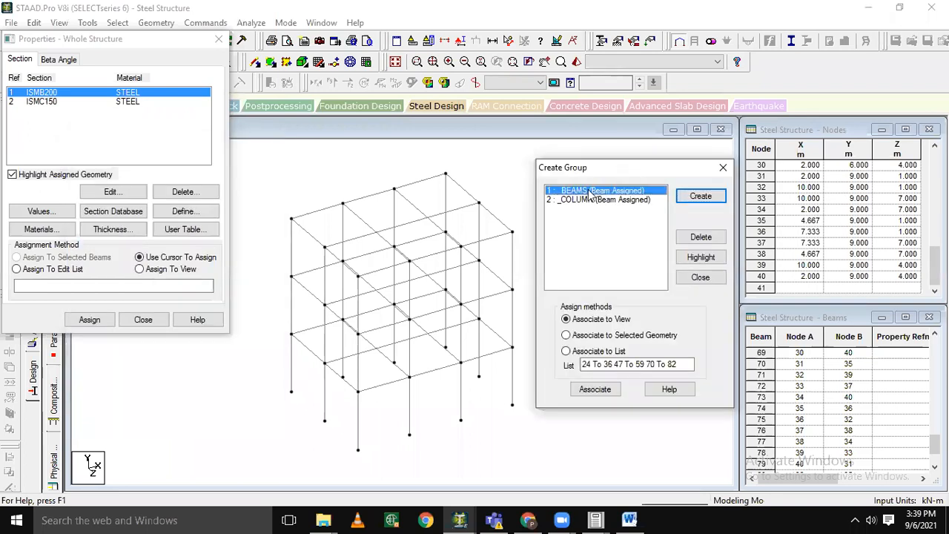
click(697, 258)
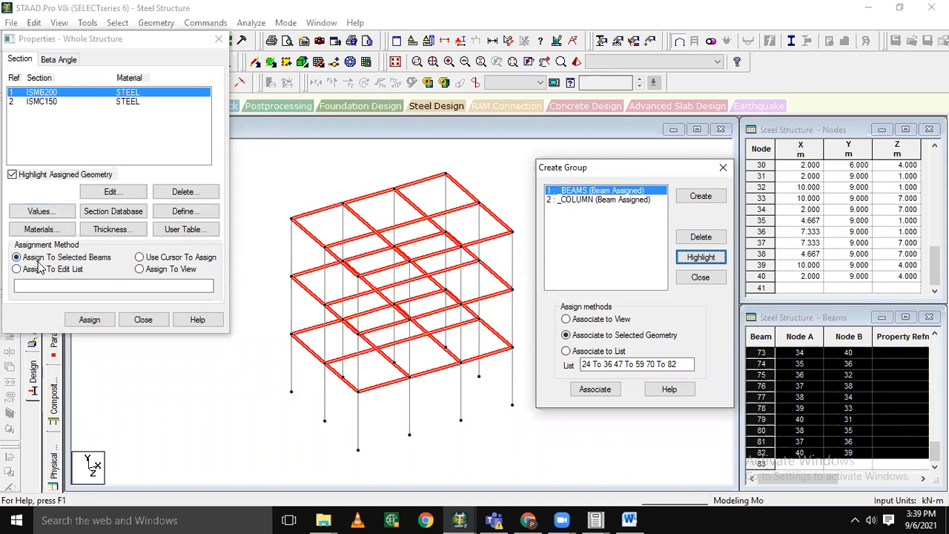
click(89, 321)
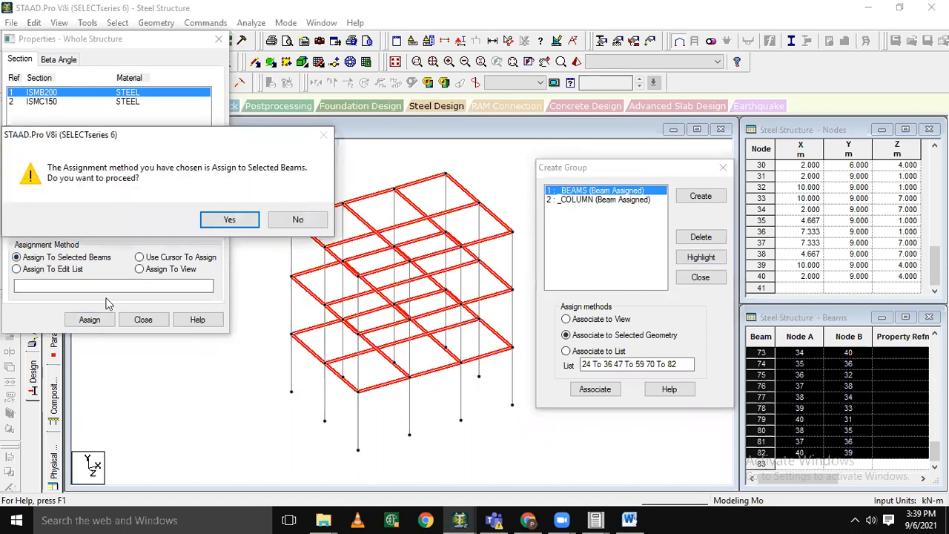
click(226, 221)
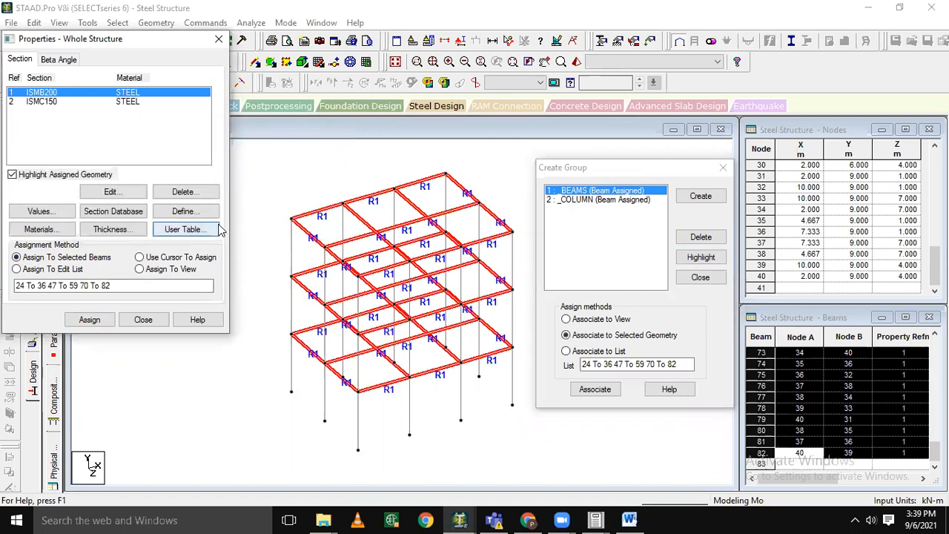
Assign the ISMC150 section to the highlighted members of the COLUMN group and close the group and section property settings
click(132, 102)
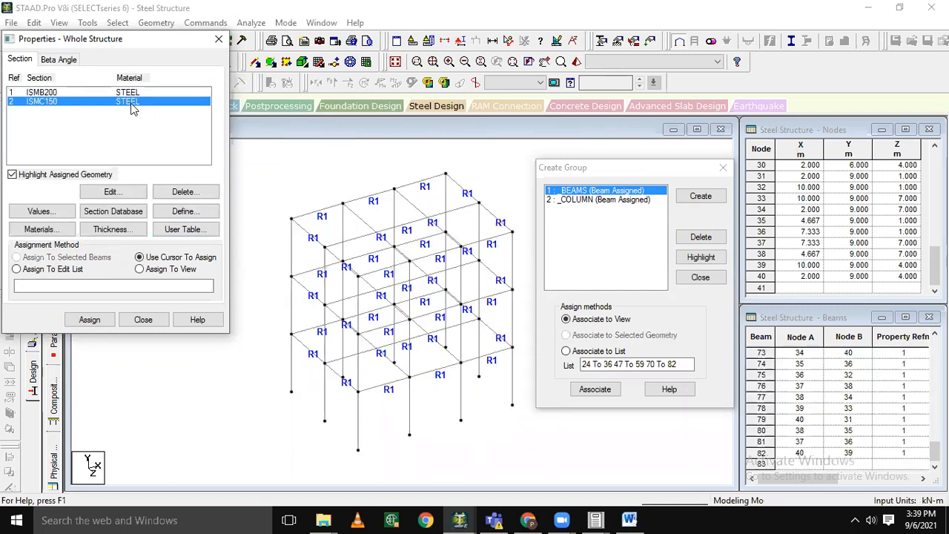
click(582, 200)
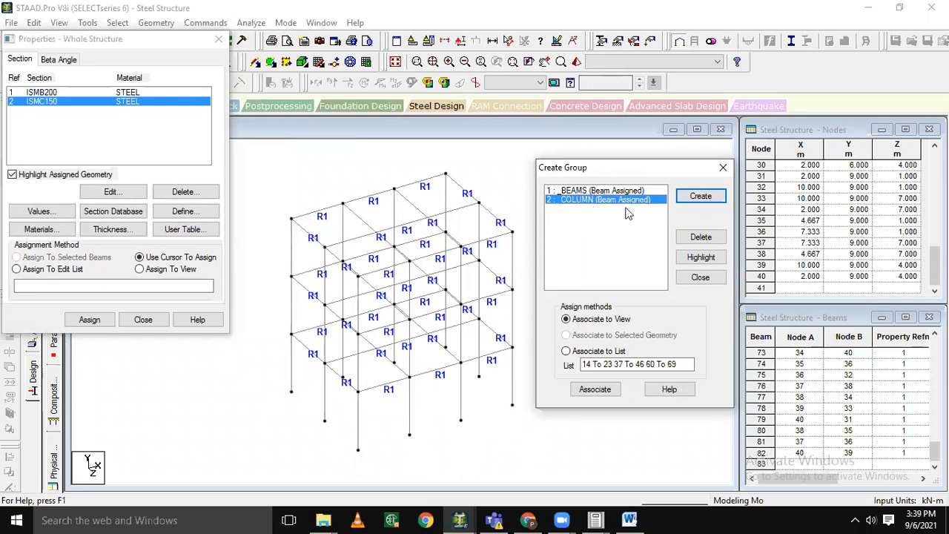
click(691, 258)
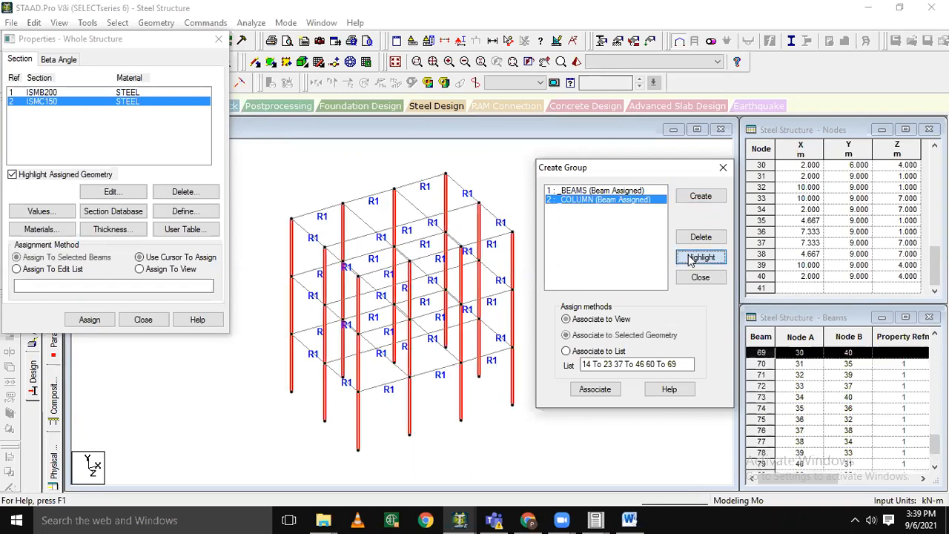
click(86, 320)
click(225, 219)
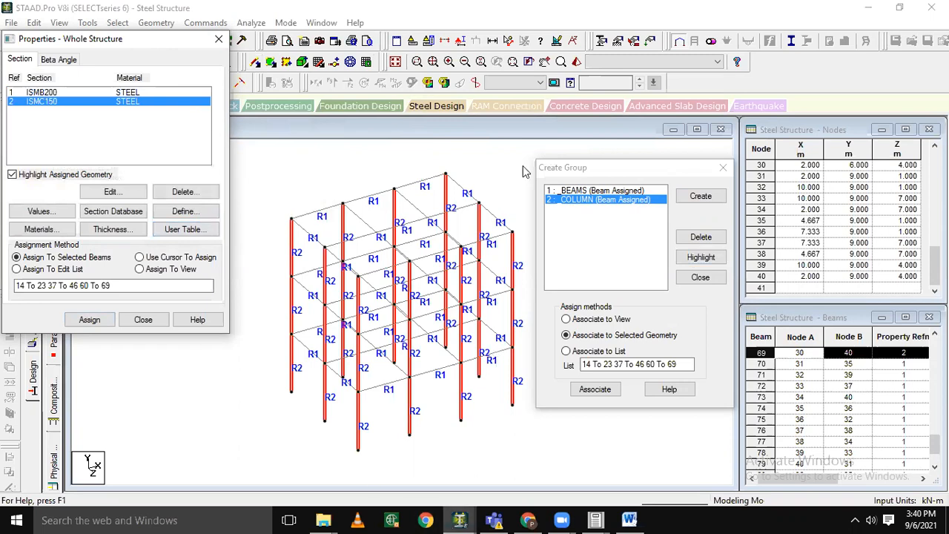
click(723, 168)
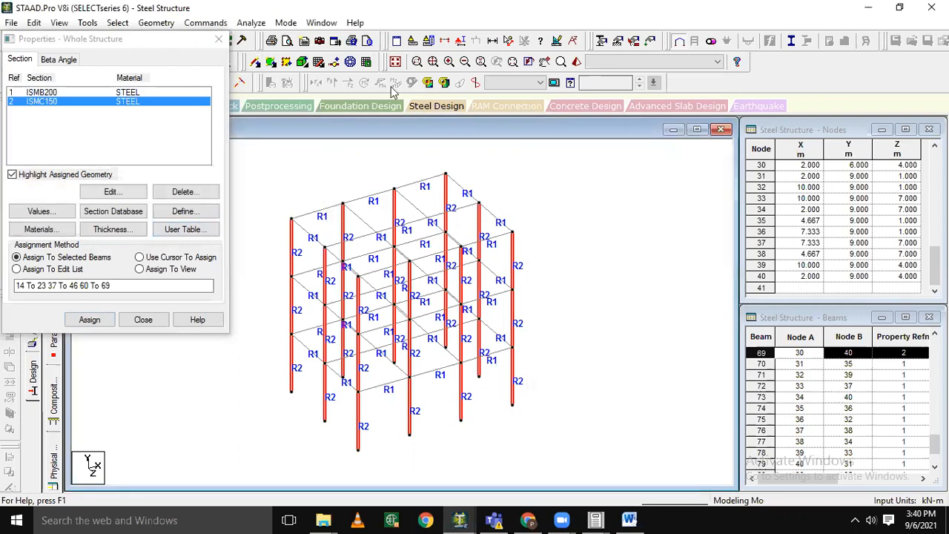
click(219, 40)
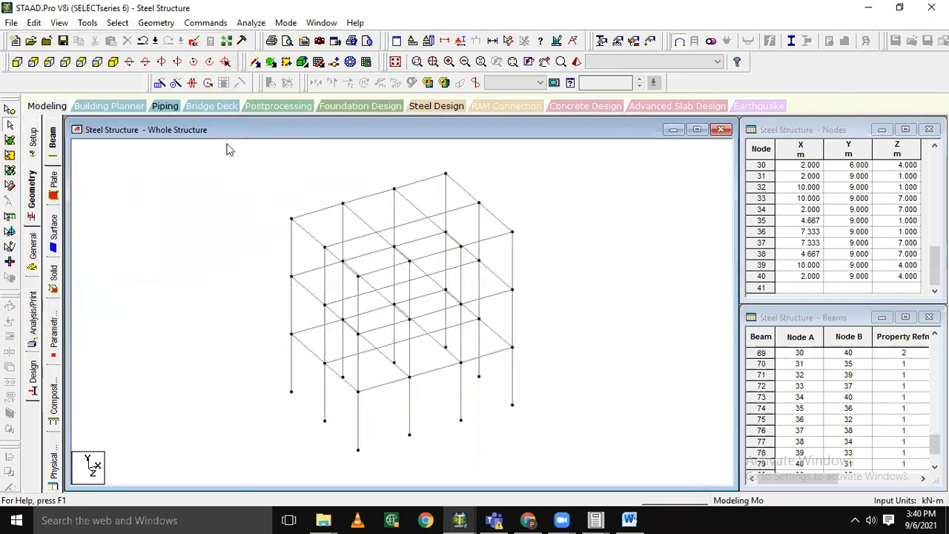
Reopen the member section properties and highlight the members assigned ISMB200, clearing the selection after checking them
click(601, 41)
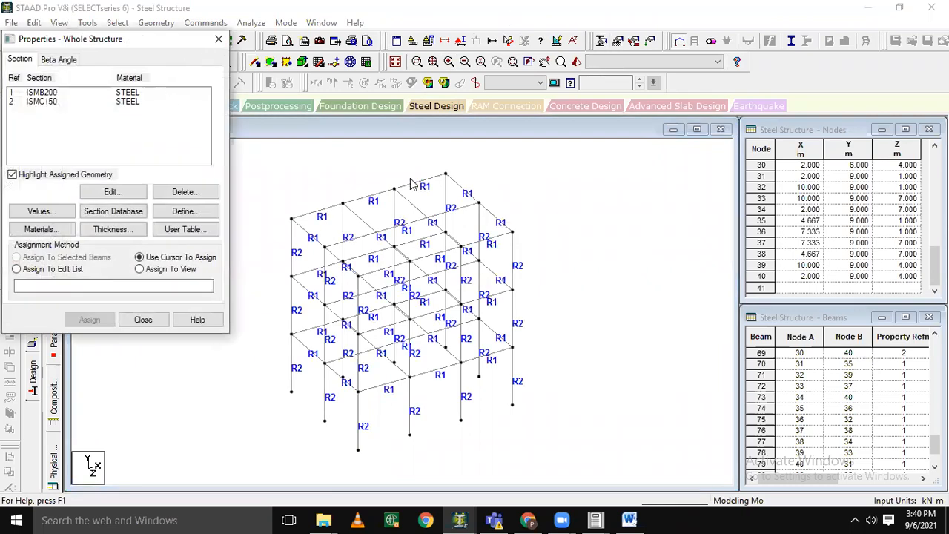
click(92, 95)
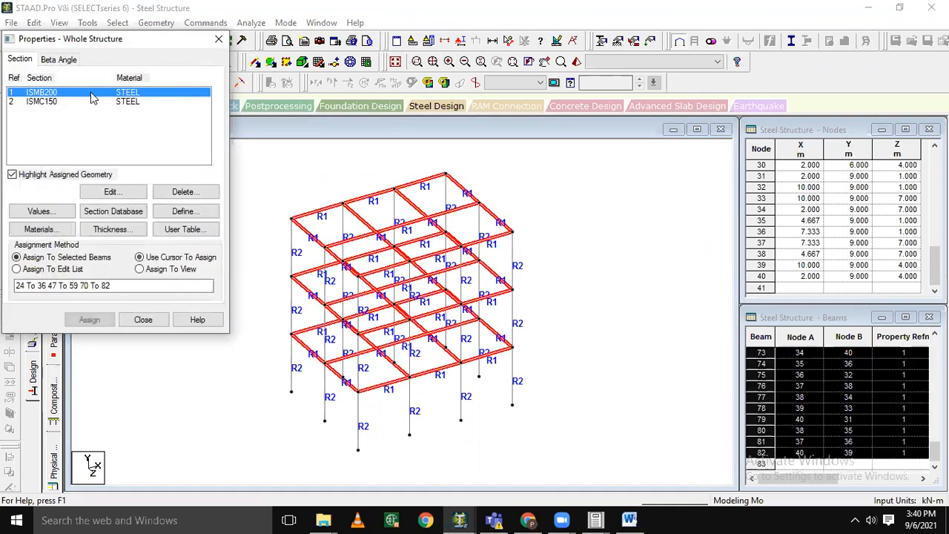
click(299, 188)
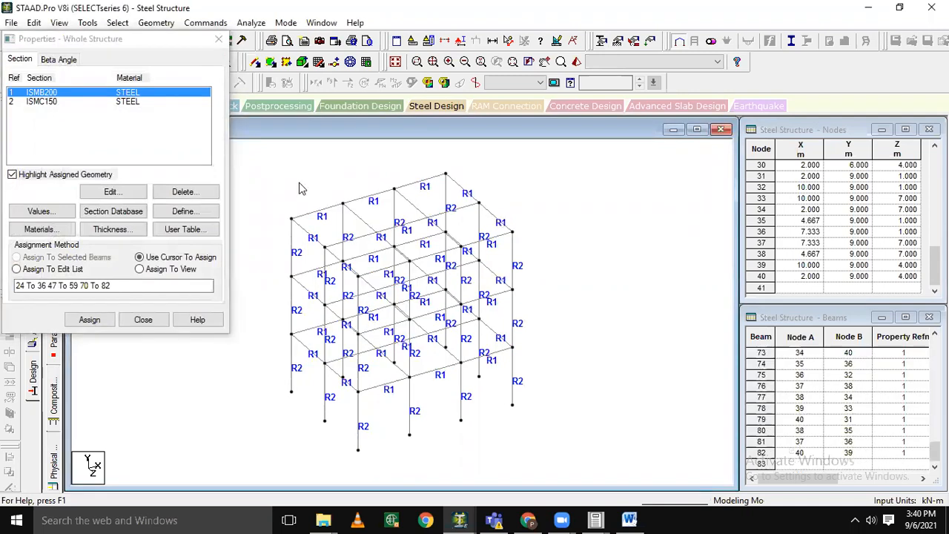
Reopen the group list and highlight the BEAMS group over the section labels, closing both settings and clearing the selection after checking
key(ctrl+g)
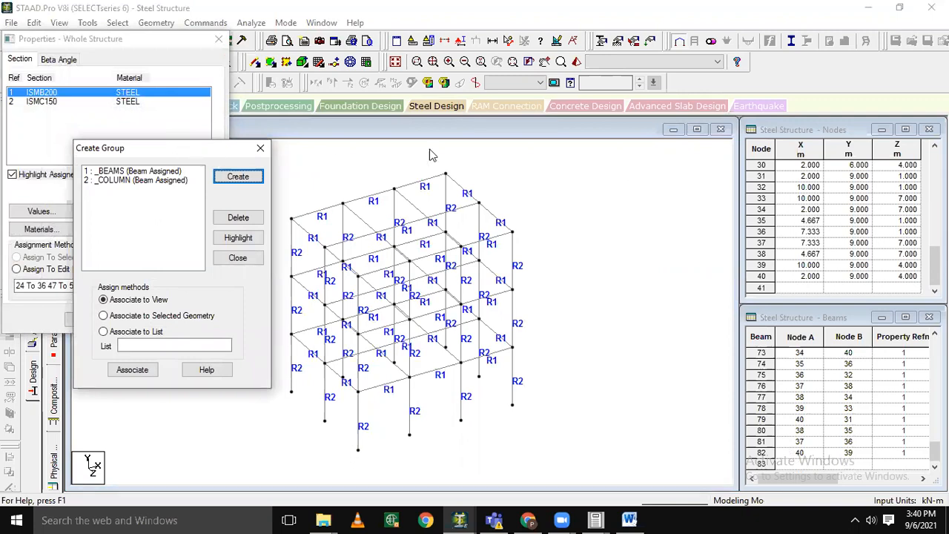
drag(205, 158, 632, 117)
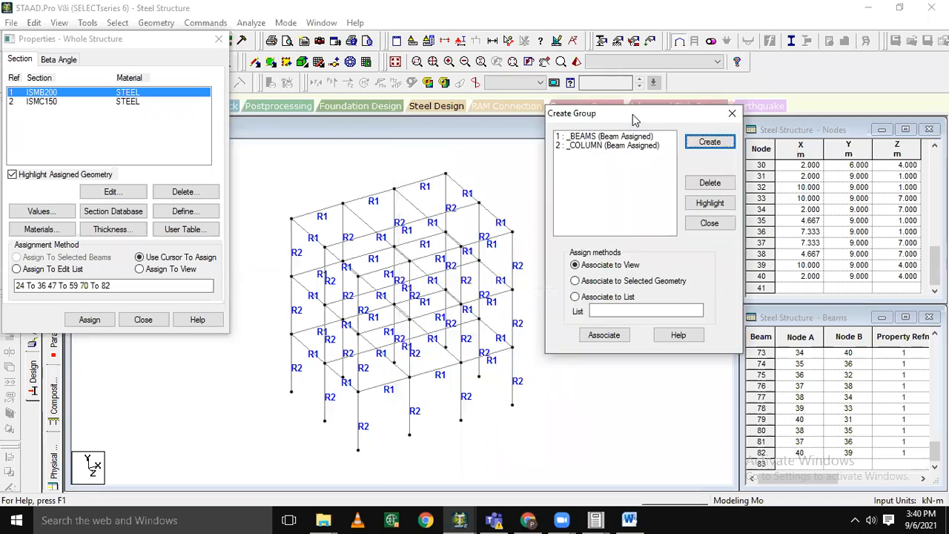
click(597, 140)
click(712, 209)
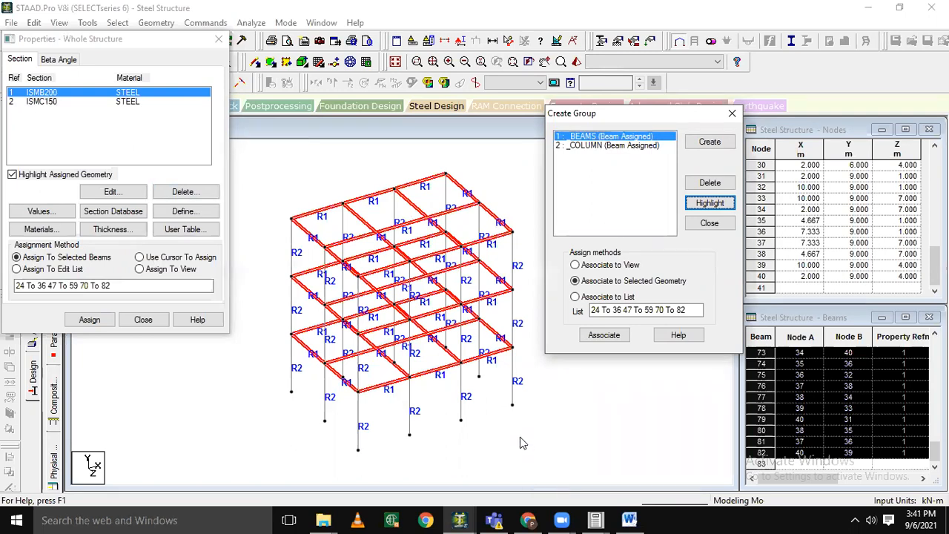
click(218, 40)
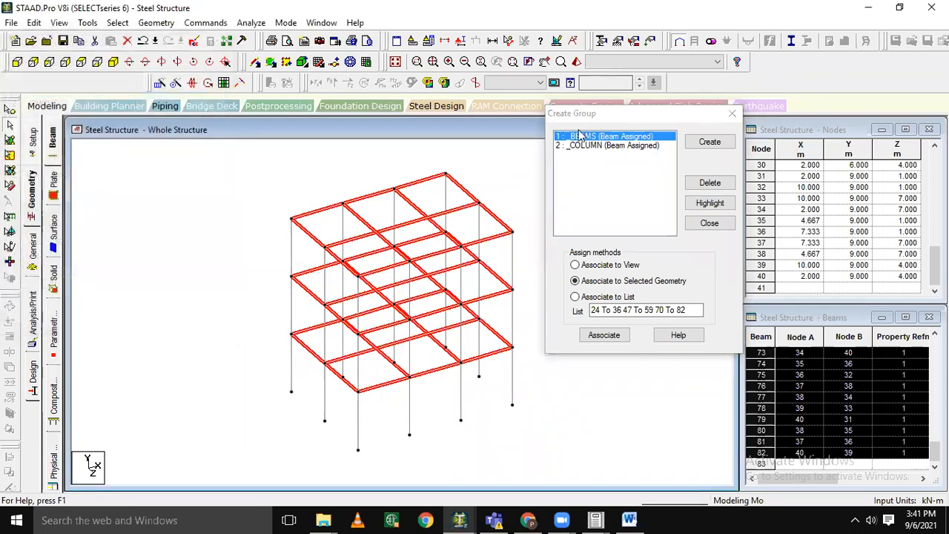
click(732, 113)
click(239, 190)
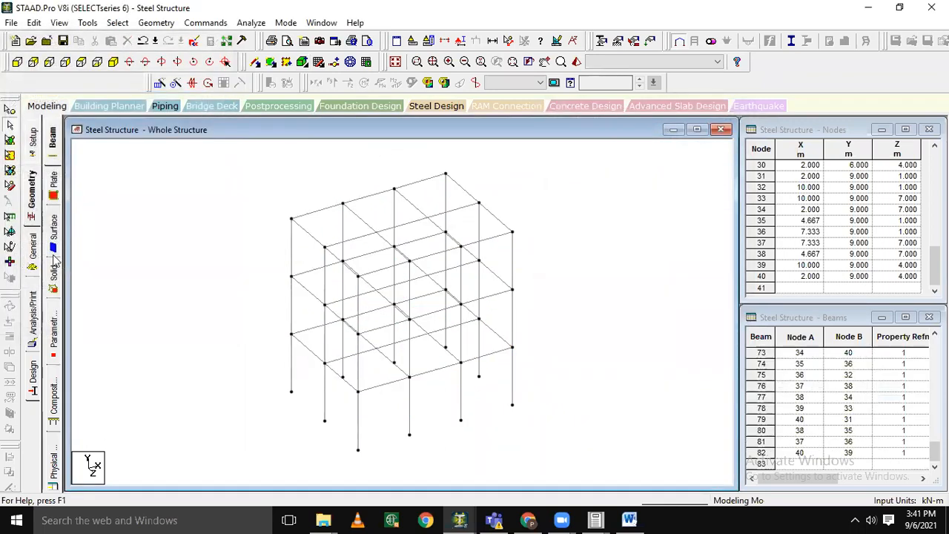
Select all base nodes of the frame with the Nodes Cursor
click(17, 61)
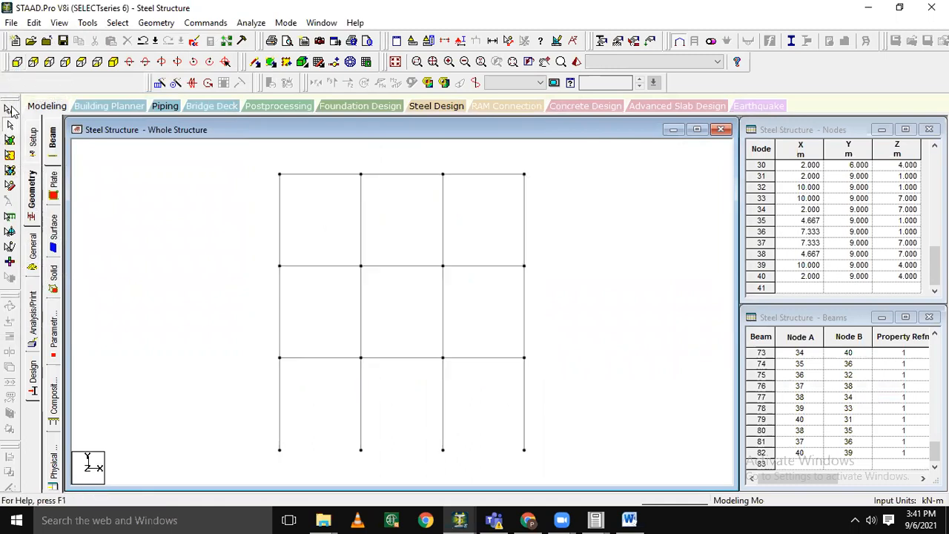
click(9, 110)
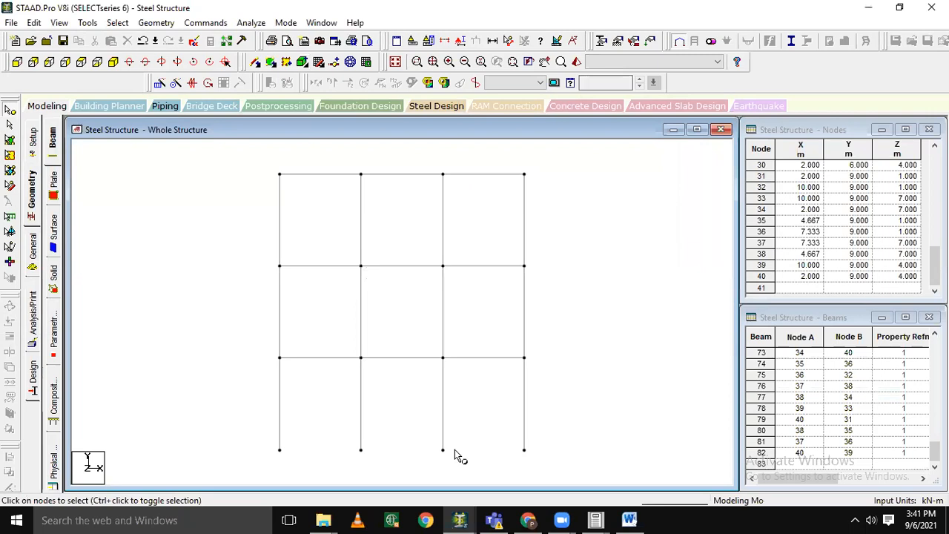
drag(267, 422, 510, 446)
drag(266, 425, 539, 460)
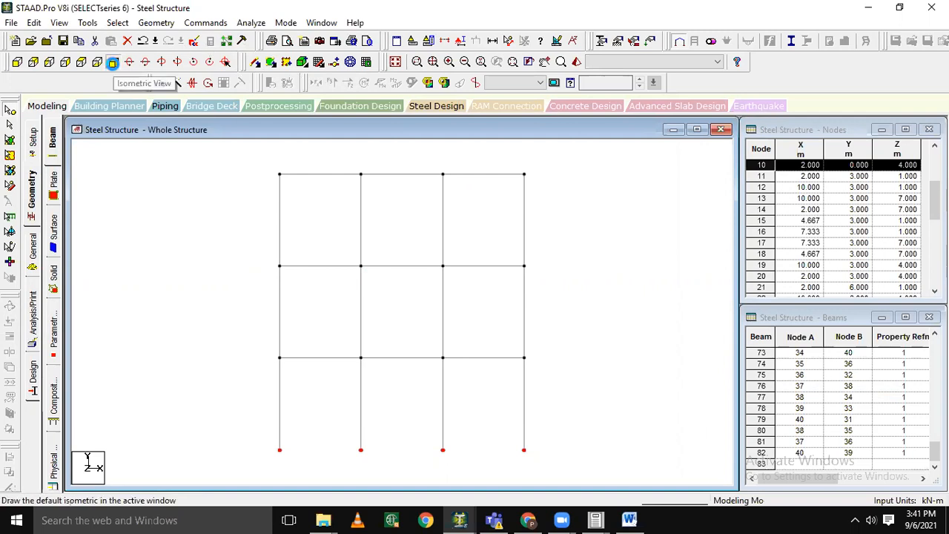
click(113, 63)
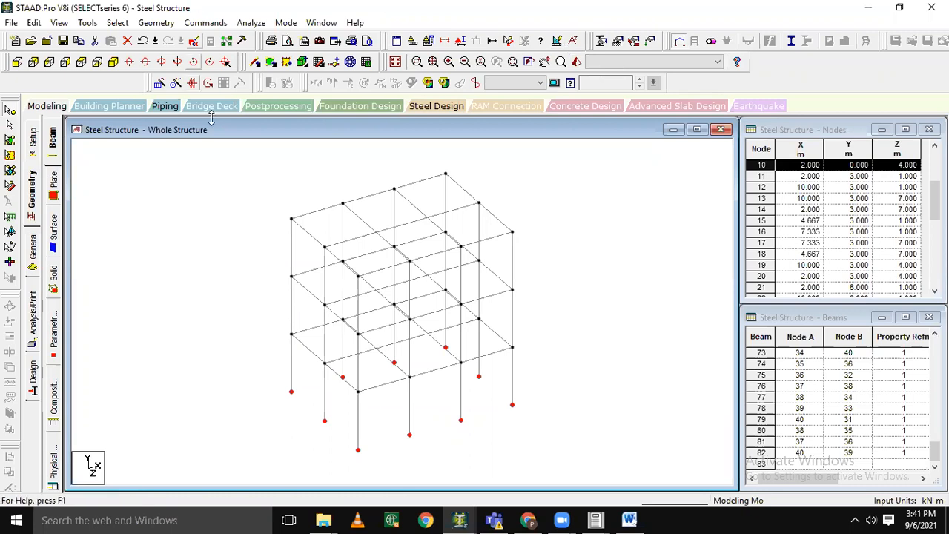
Save the model and add a Fixed support definition to the supports list, clearing the node selection
click(218, 26)
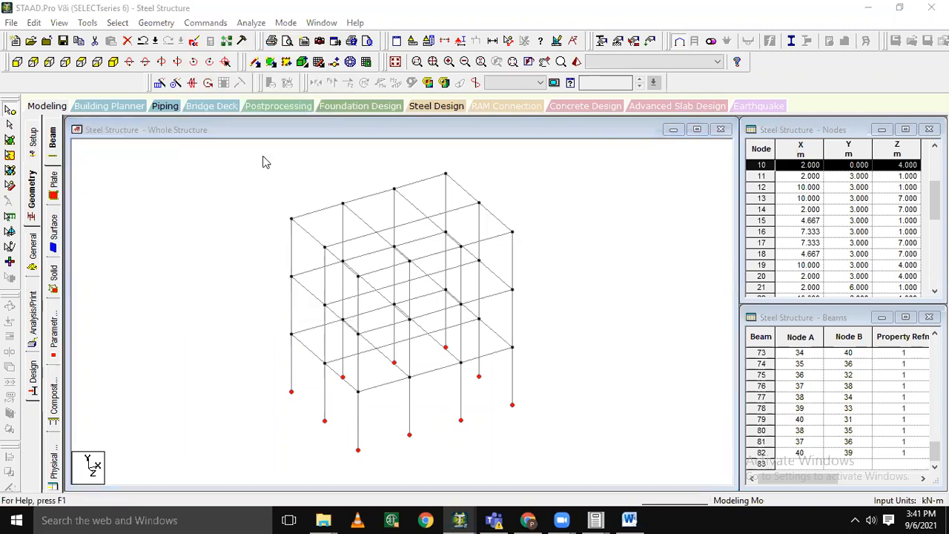
key(Return)
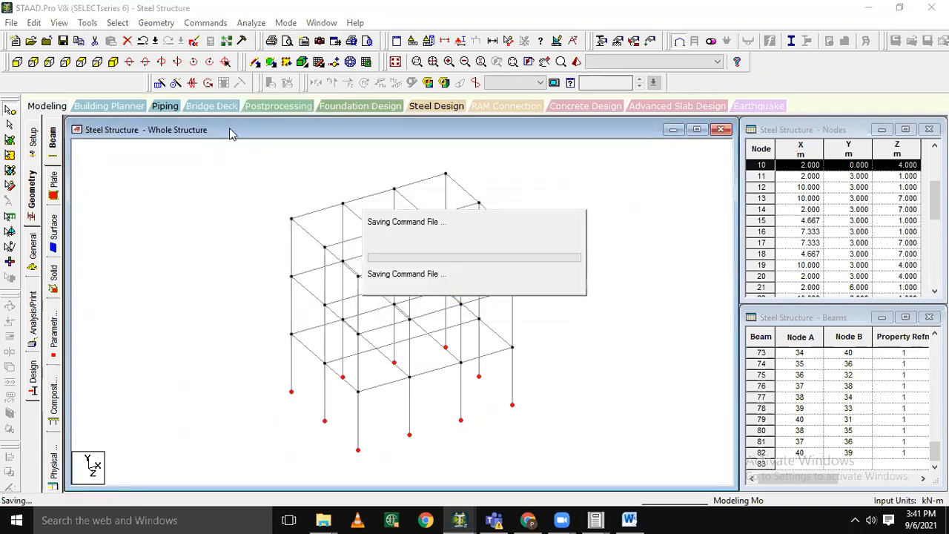
click(207, 25)
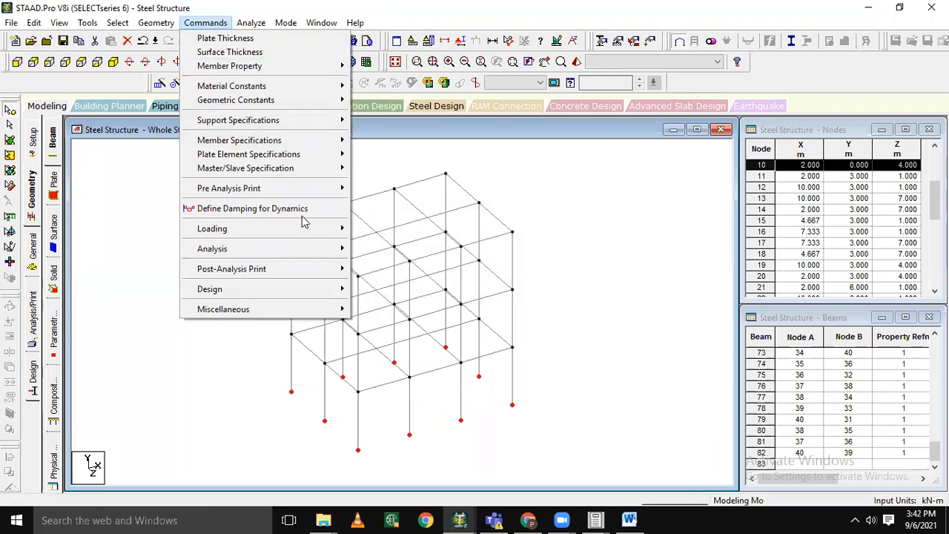
mouse_move(323, 120)
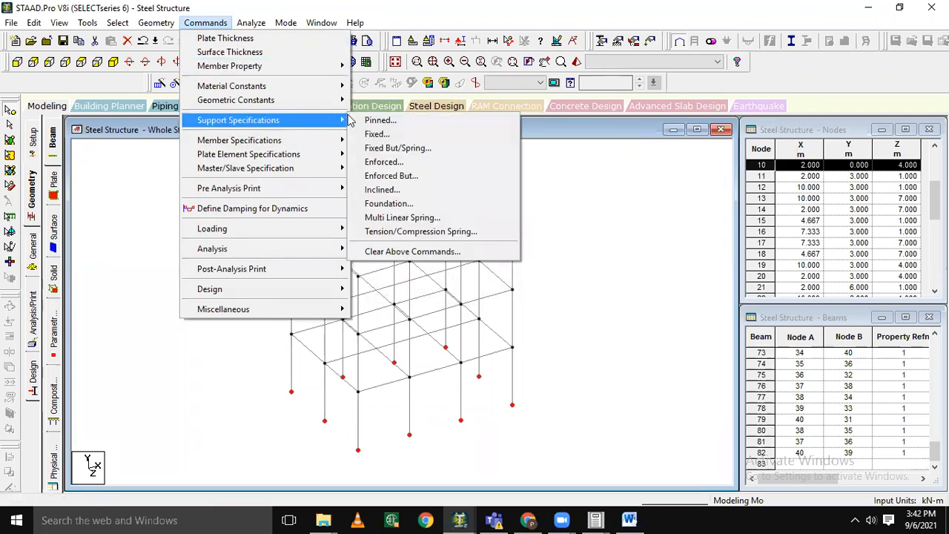
click(370, 134)
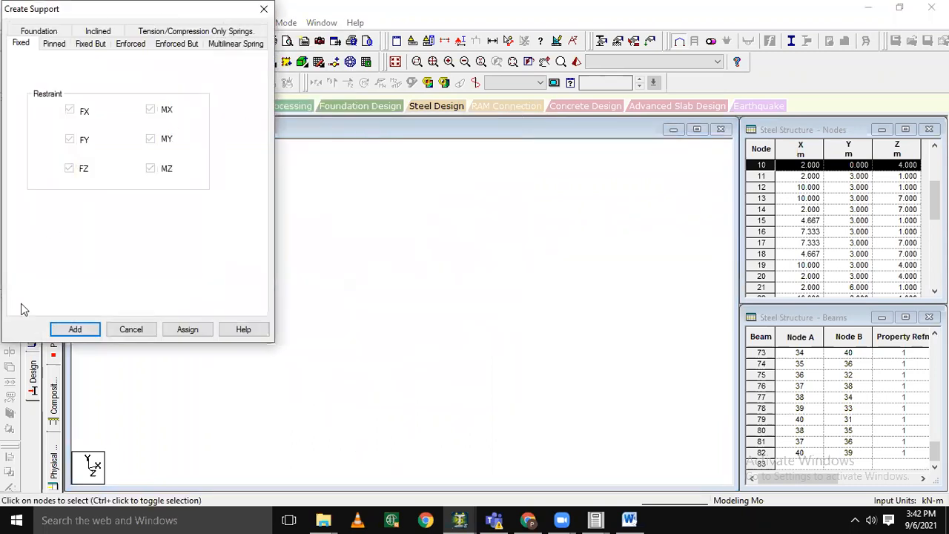
click(75, 329)
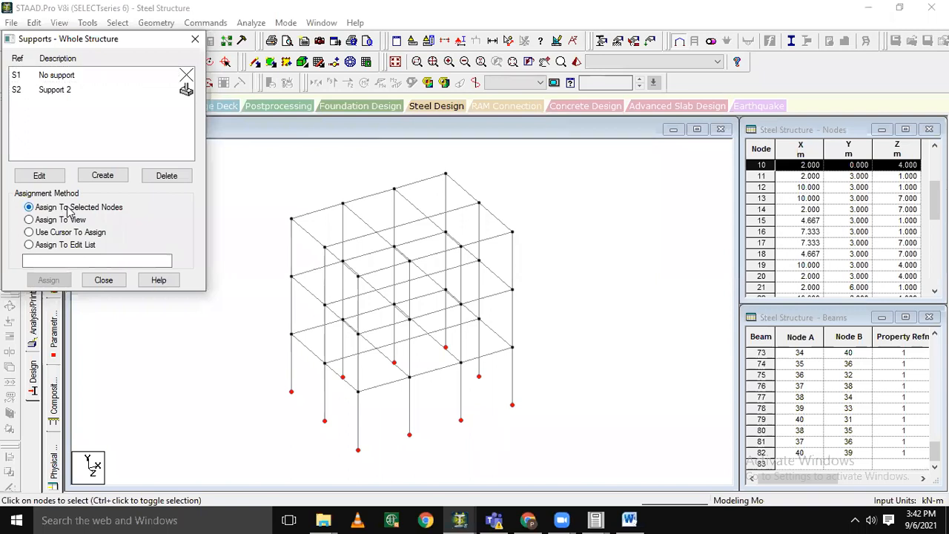
click(244, 329)
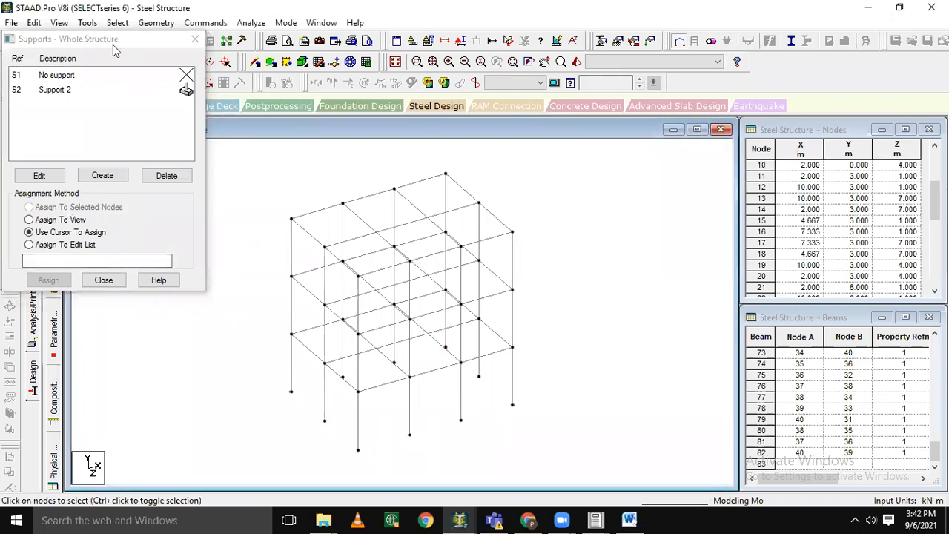
Select all base nodes of the frame, assign the fixed Support 2 to them using Assign To Selected Nodes, and close the supports list
drag(106, 43, 108, 126)
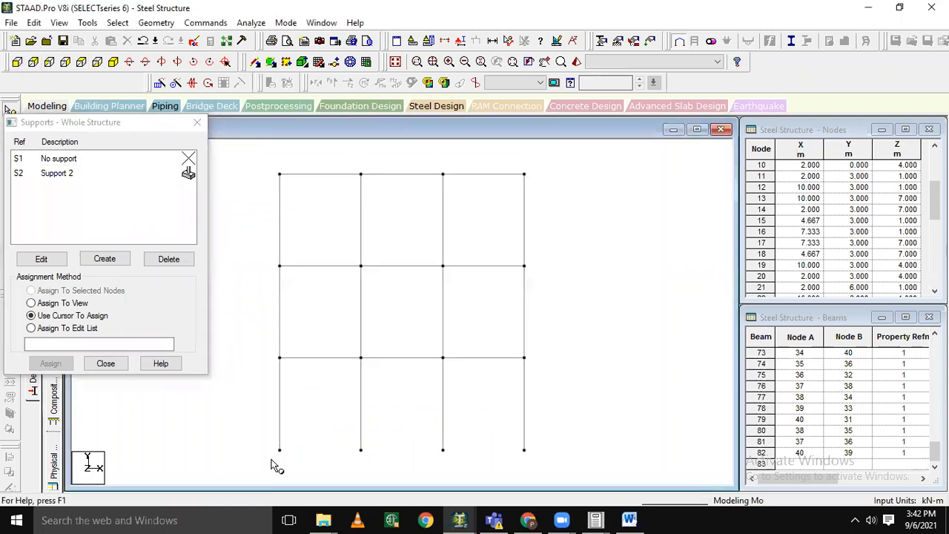
drag(263, 435, 549, 469)
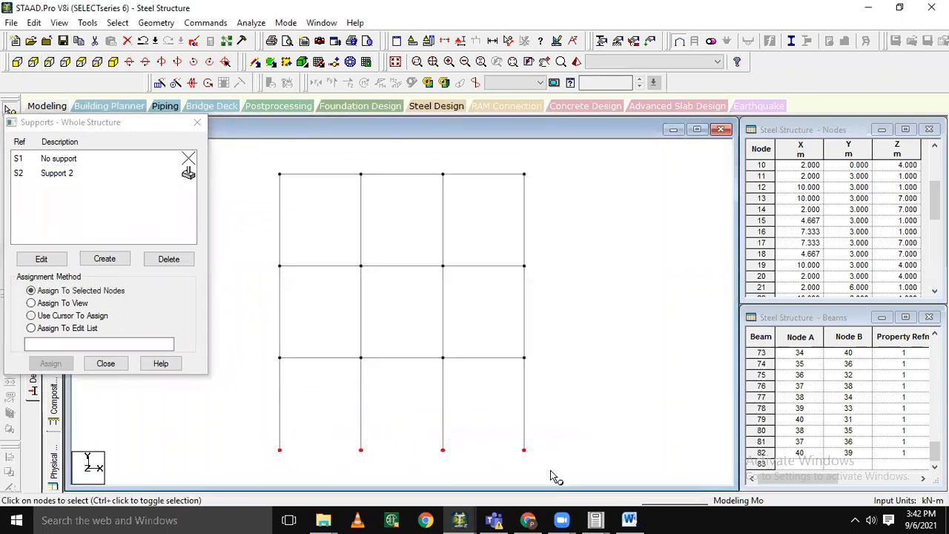
click(69, 178)
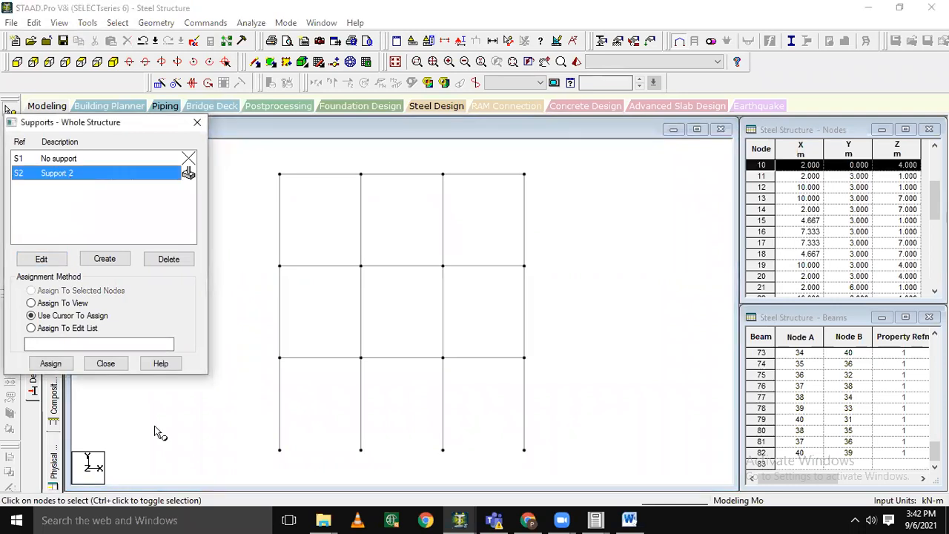
drag(270, 435, 549, 481)
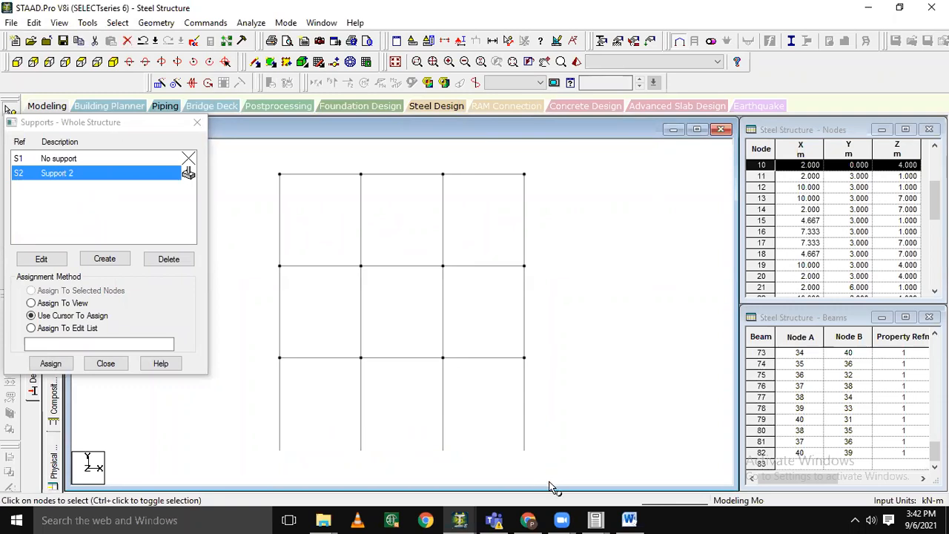
click(49, 362)
click(228, 282)
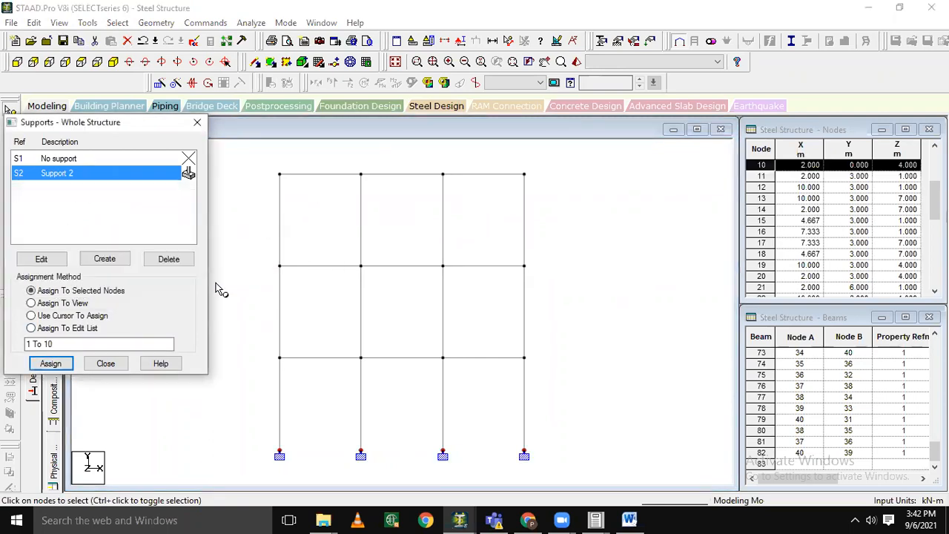
click(198, 124)
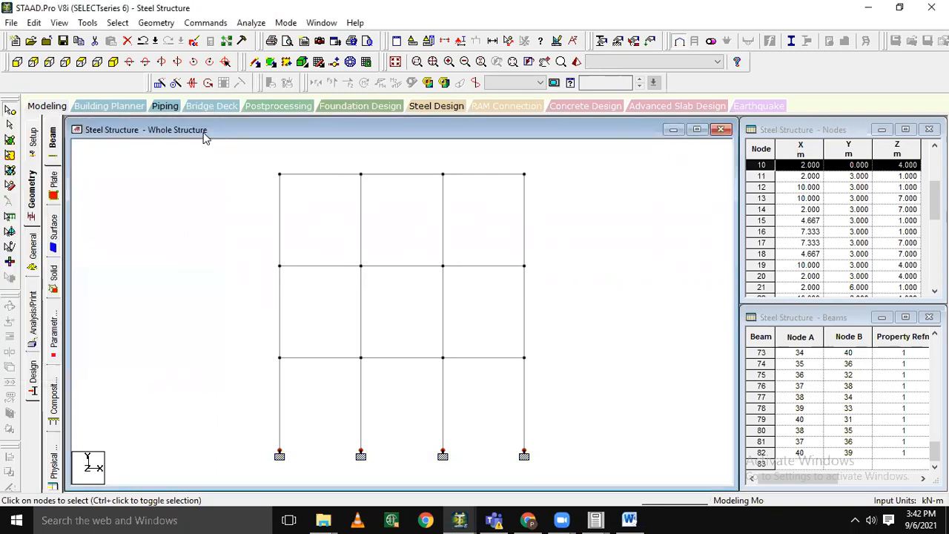
click(226, 174)
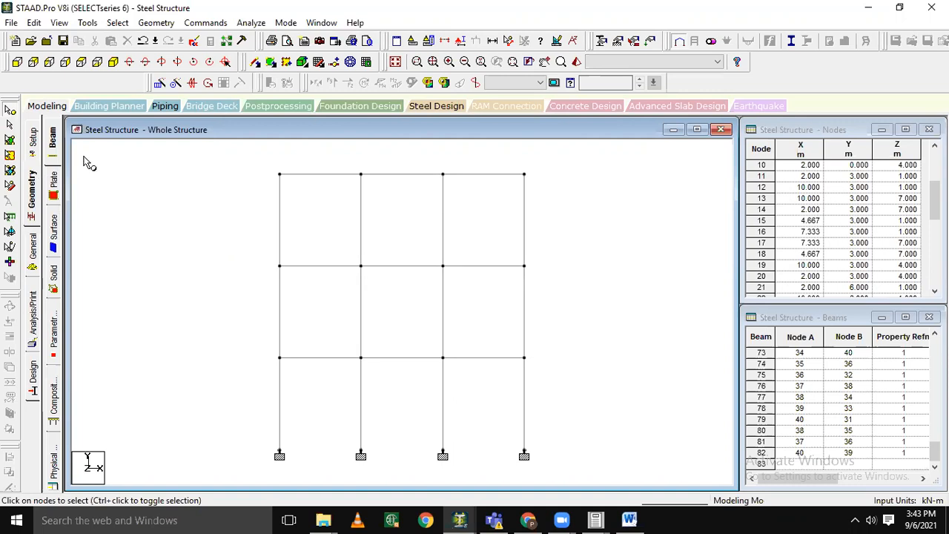
Open the load definitions and add primary load case 1 with loading type Dead and the title DEAD LOAD
click(650, 41)
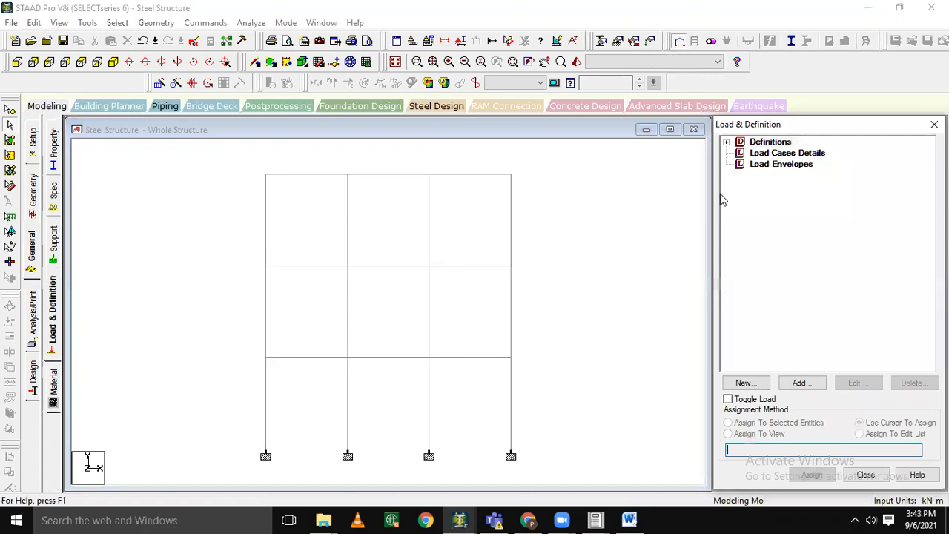
click(216, 25)
mouse_move(307, 237)
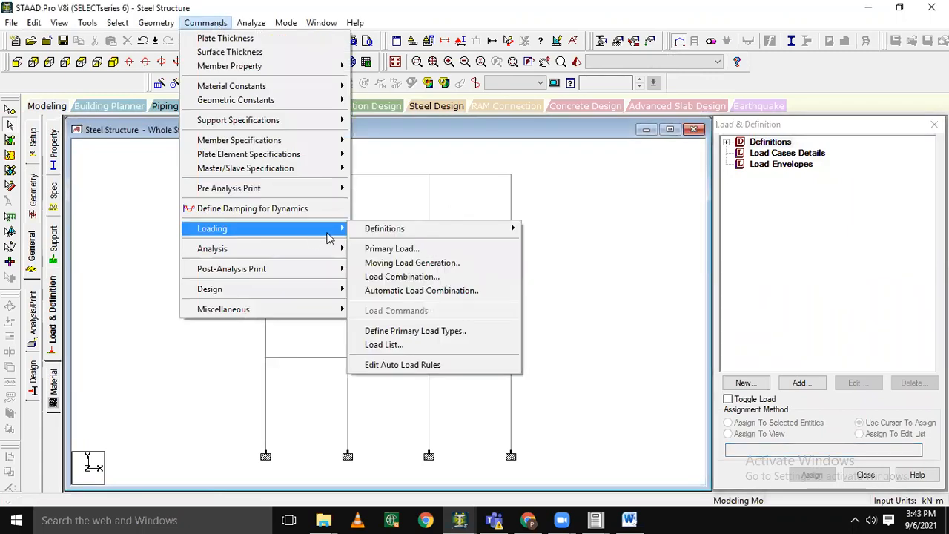
click(372, 249)
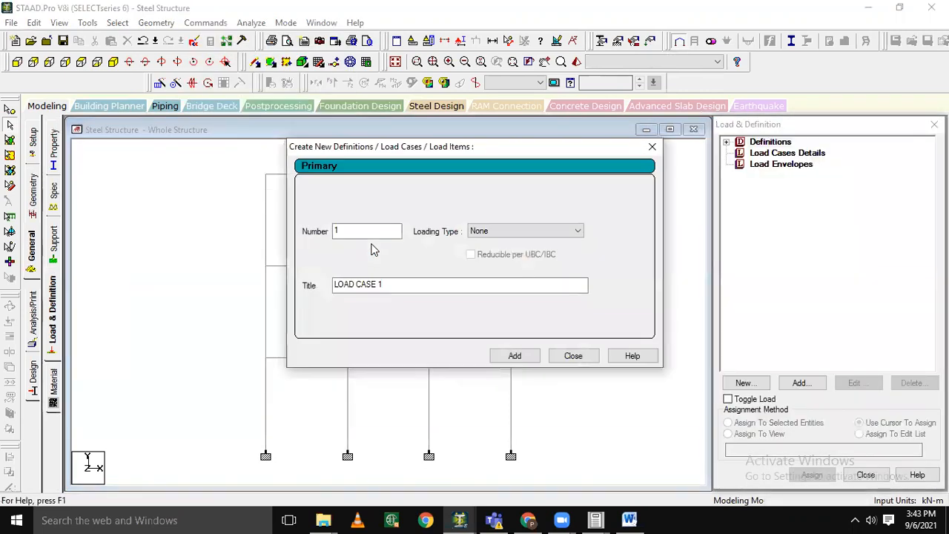
click(480, 232)
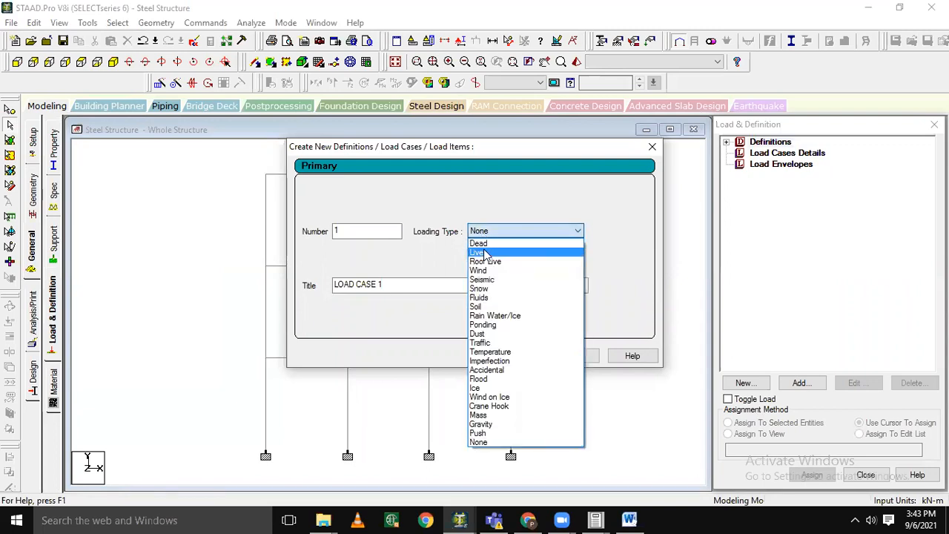
click(485, 244)
double_click(410, 286)
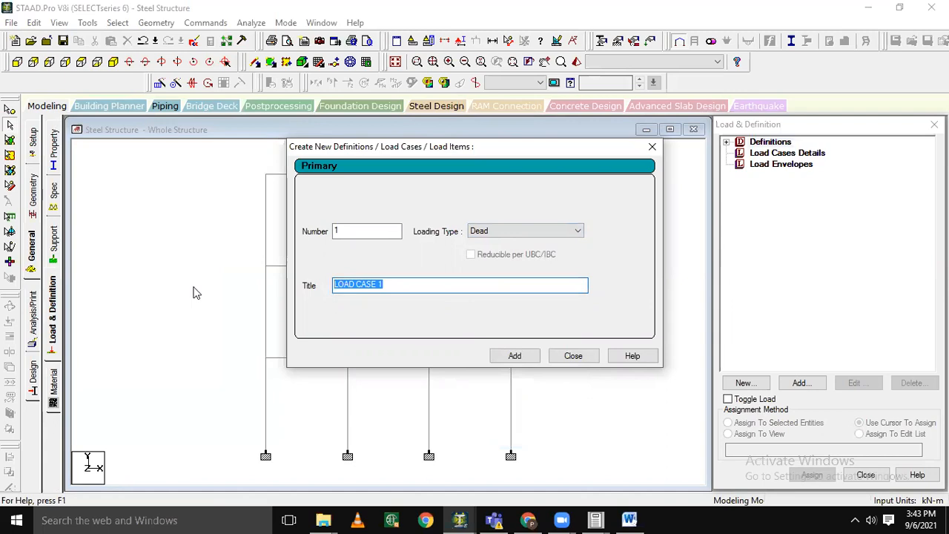
text(DE)
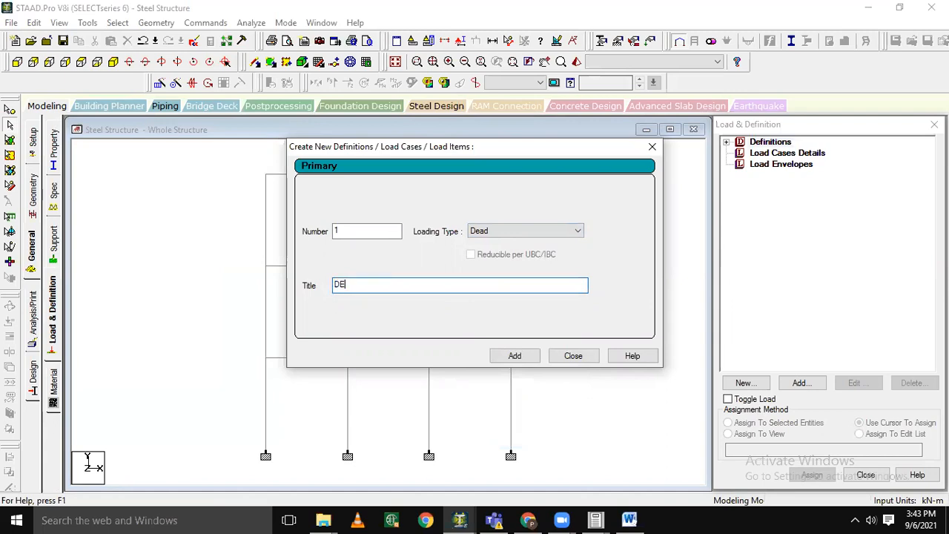
text(AD LOAD)
click(514, 357)
Add primary load case 2 with loading type Live and the title LIVE LOAD, and finish creating load cases
click(500, 232)
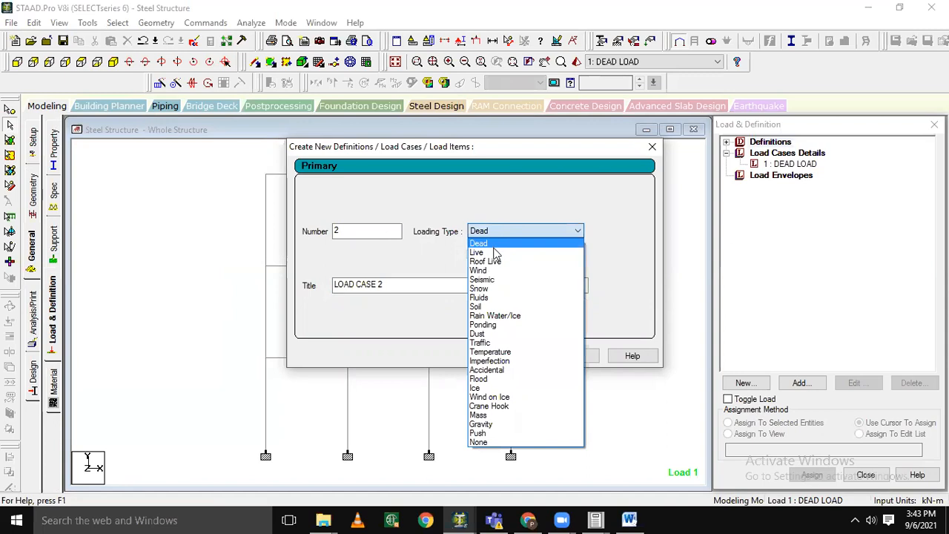
click(495, 253)
click(445, 284)
drag(392, 284, 289, 287)
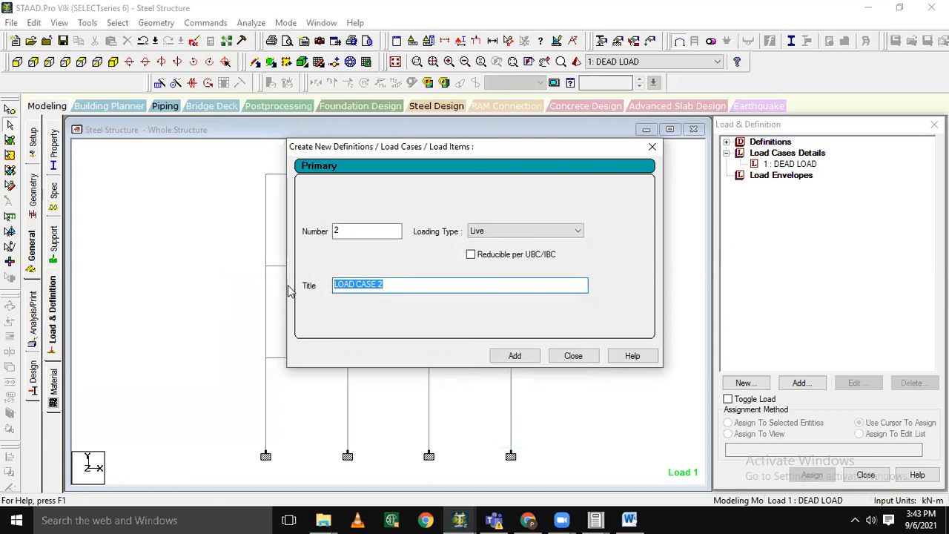
text(LIVE)
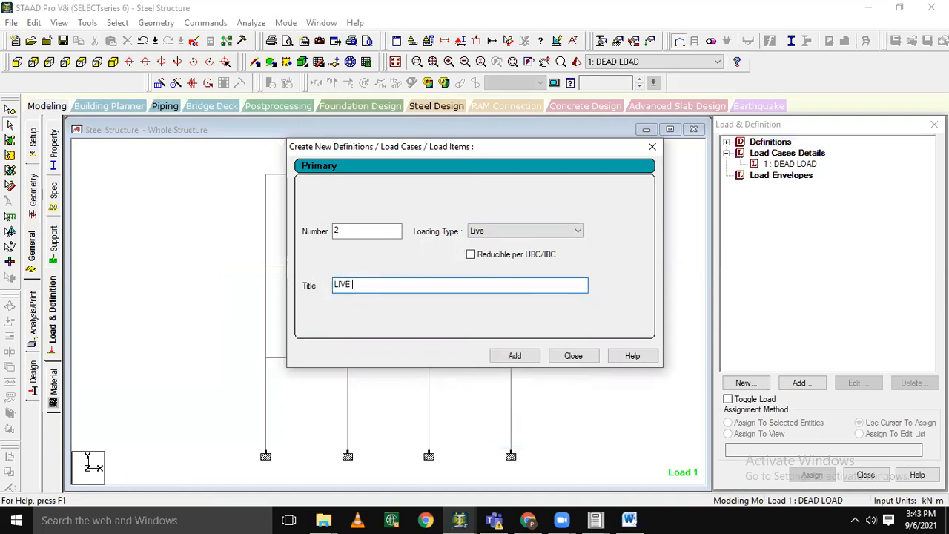
text( LOAD)
click(515, 356)
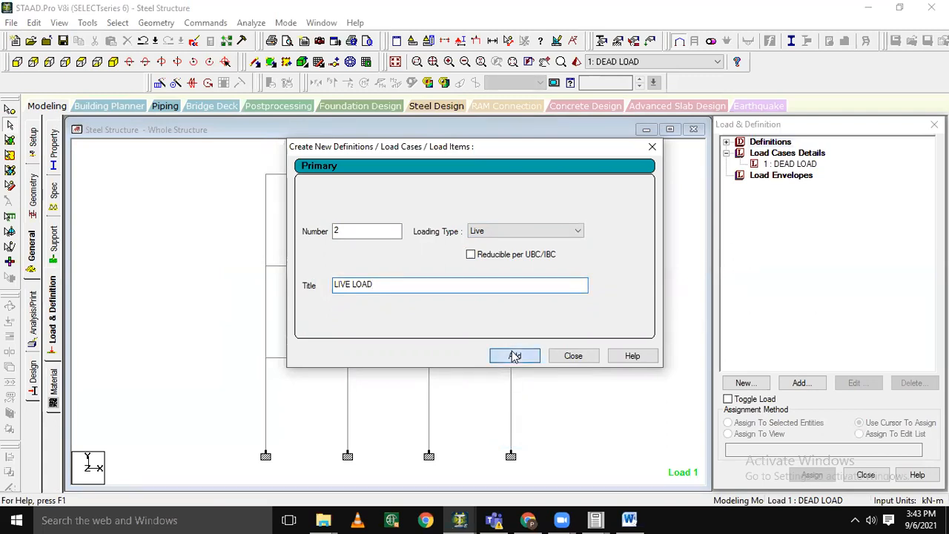
click(574, 356)
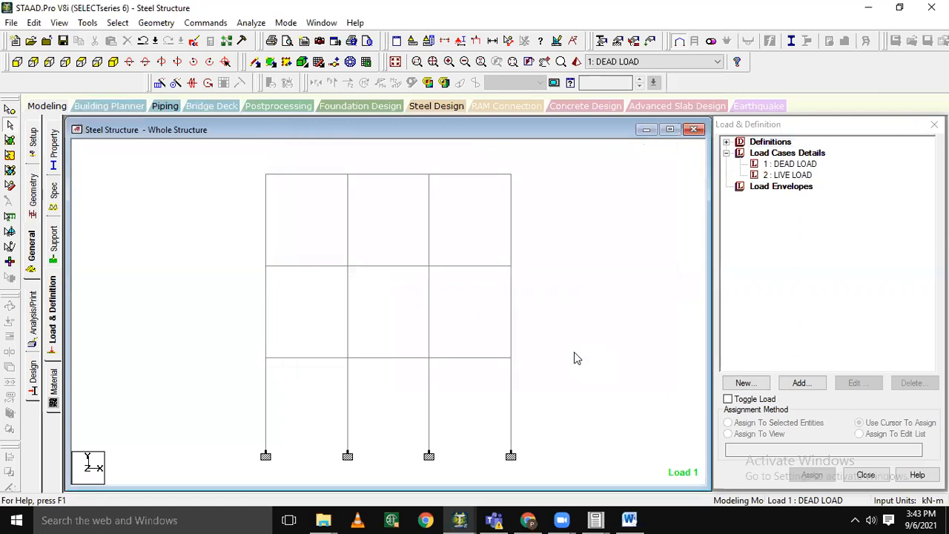
Add a Selfweight load item to the DEAD LOAD case in the Y direction with factor -1
double_click(777, 166)
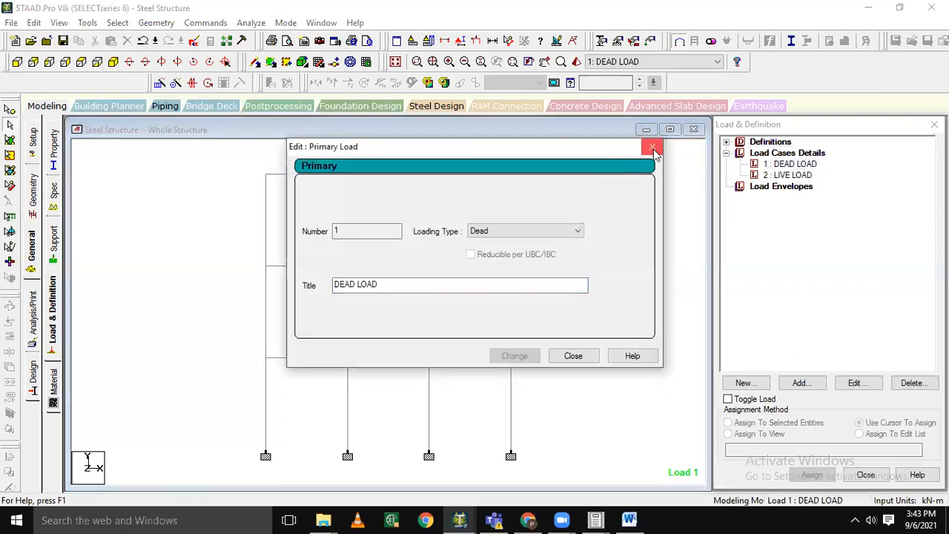
click(652, 148)
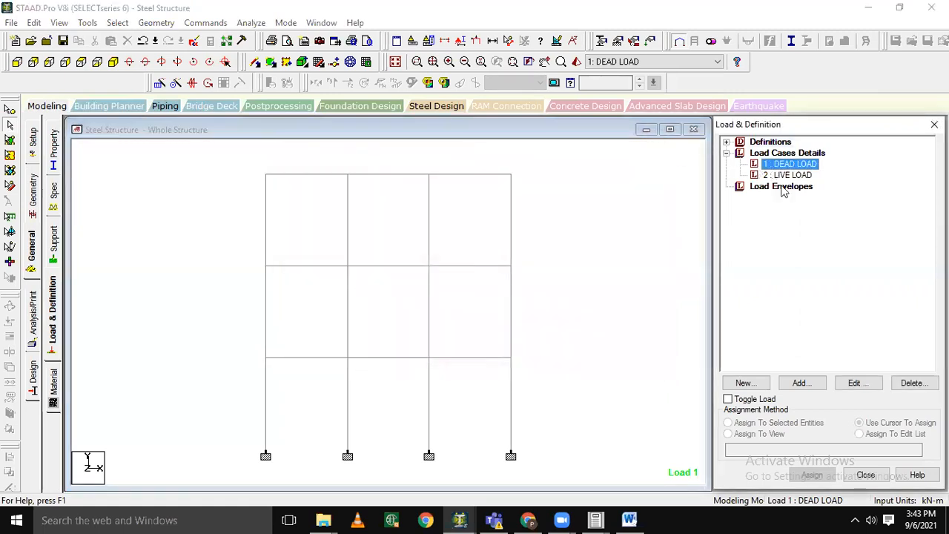
click(801, 383)
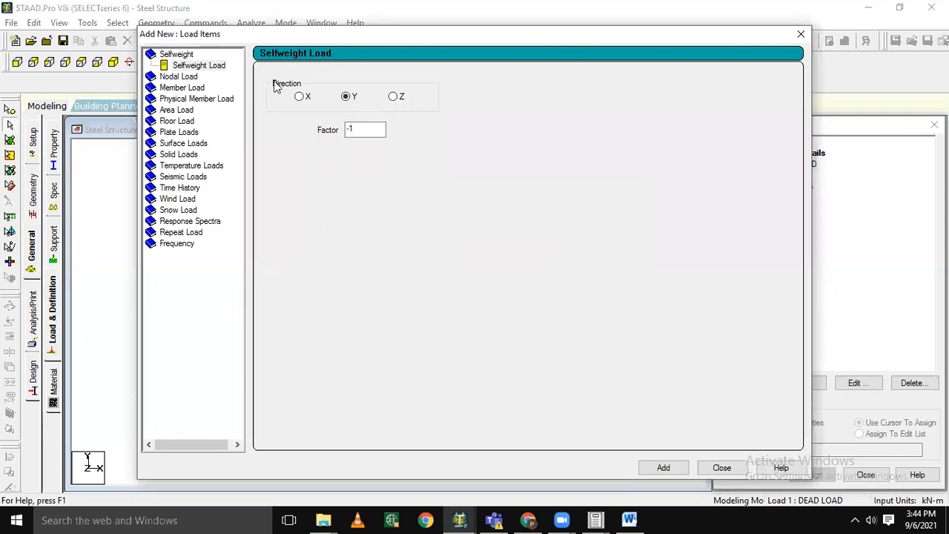
click(198, 66)
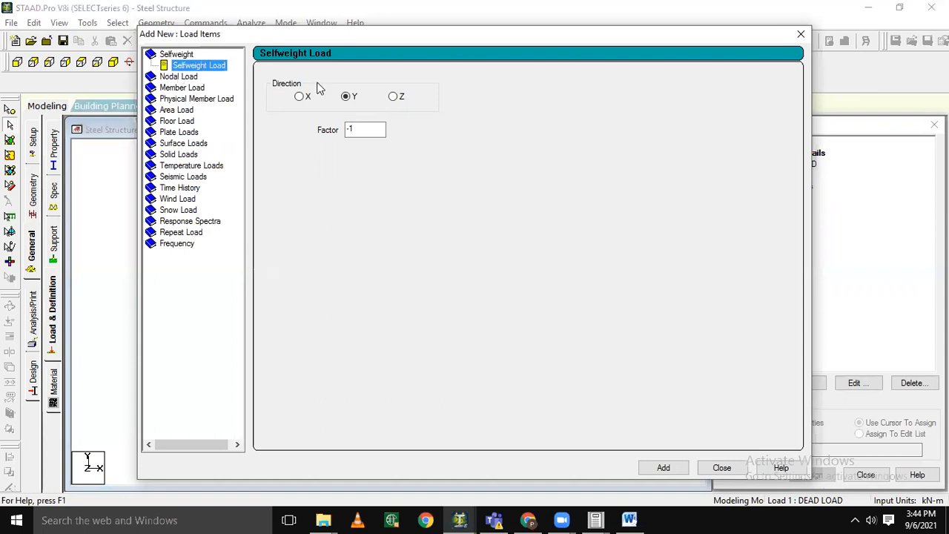
click(348, 100)
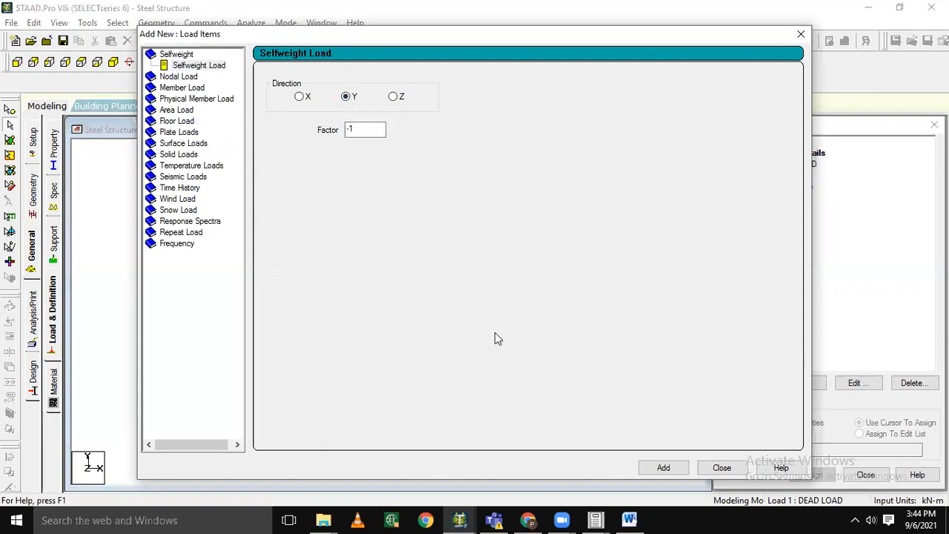
click(677, 470)
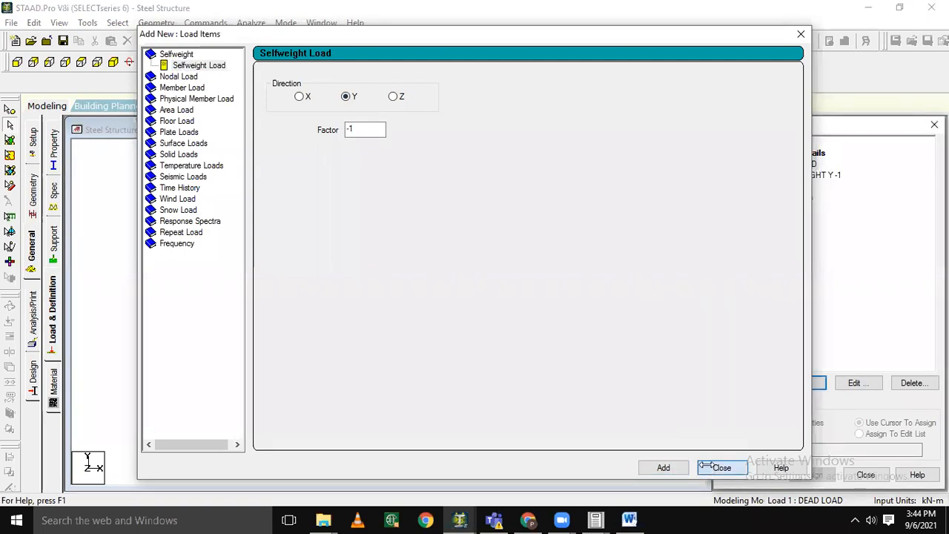
click(722, 468)
Assign the SELFWEIGHT Y -1 load to all members using Assign To View, and clear the member selection
click(790, 177)
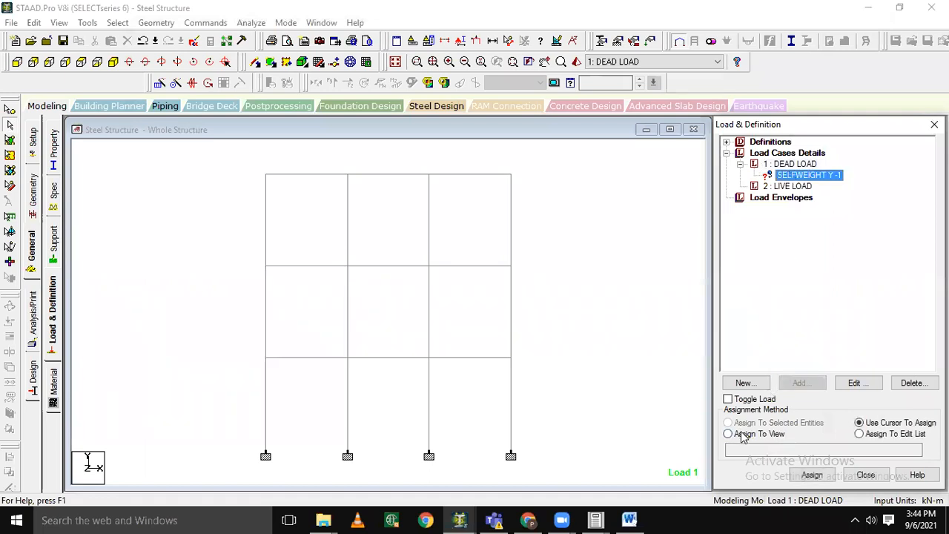
click(743, 436)
click(811, 475)
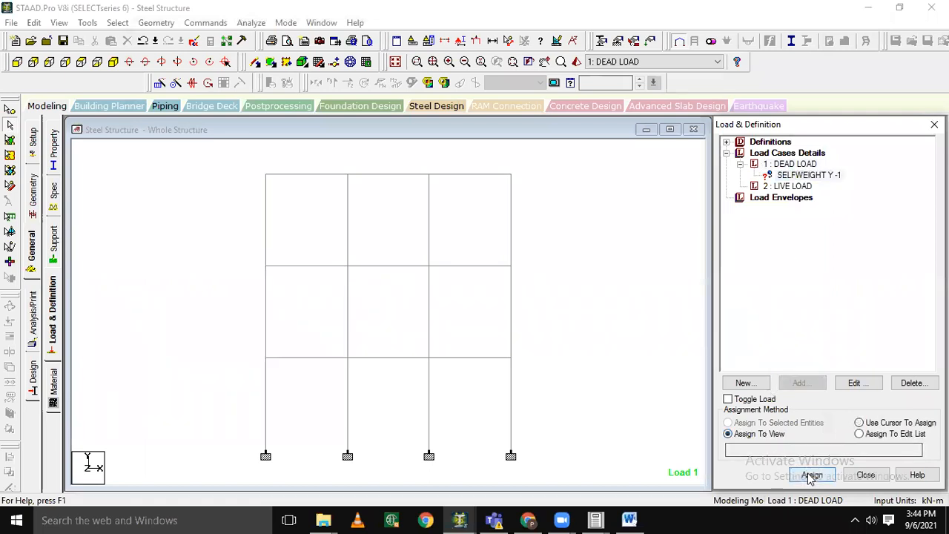
click(831, 340)
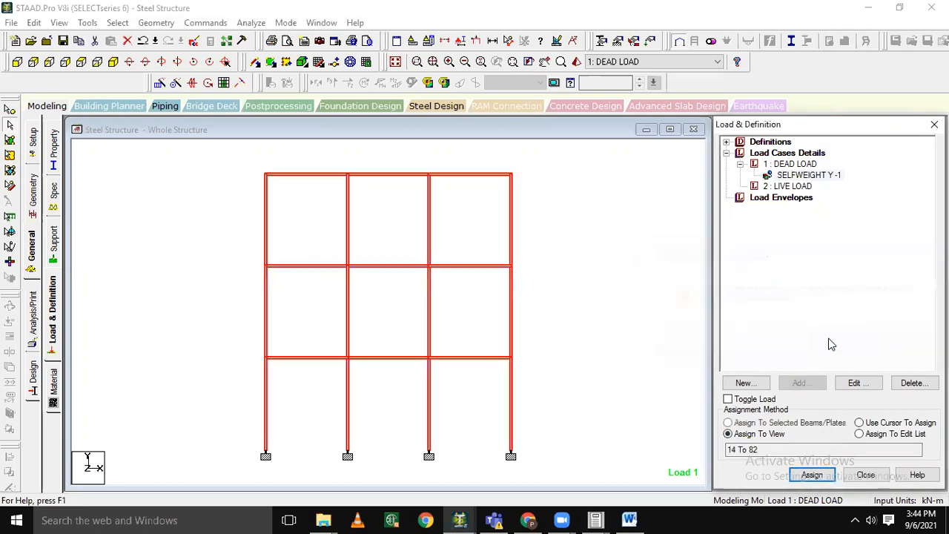
click(555, 249)
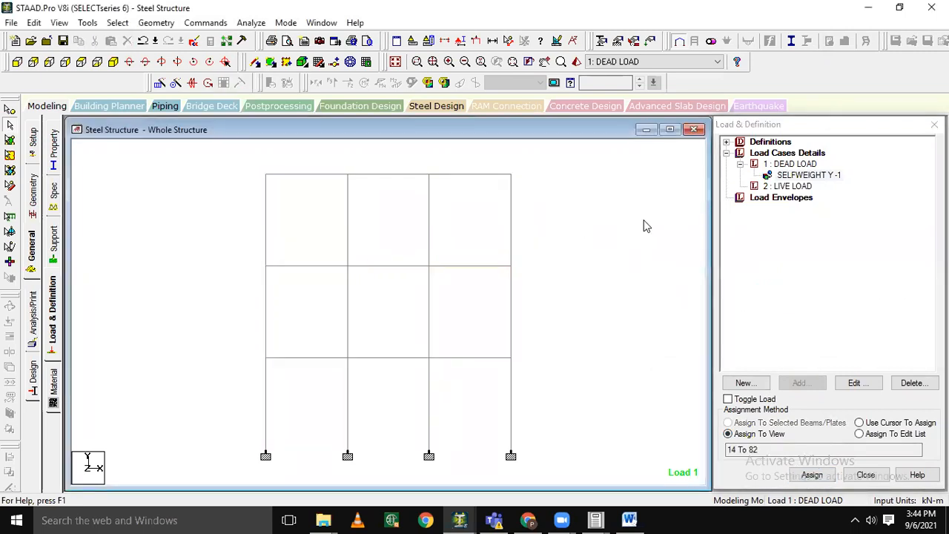
Start a Floor load item under the LIVE LOAD case and set its pressure to -3 kN/m2
click(775, 187)
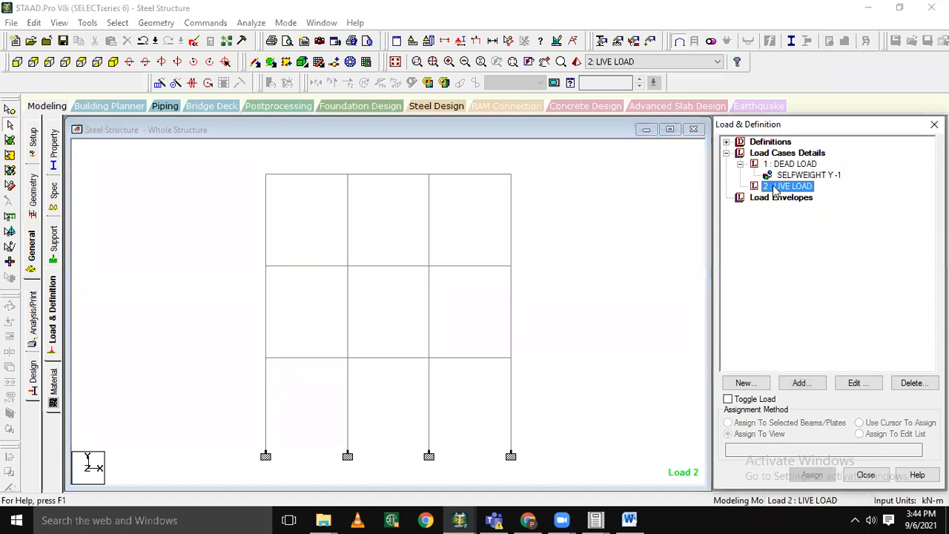
double_click(775, 187)
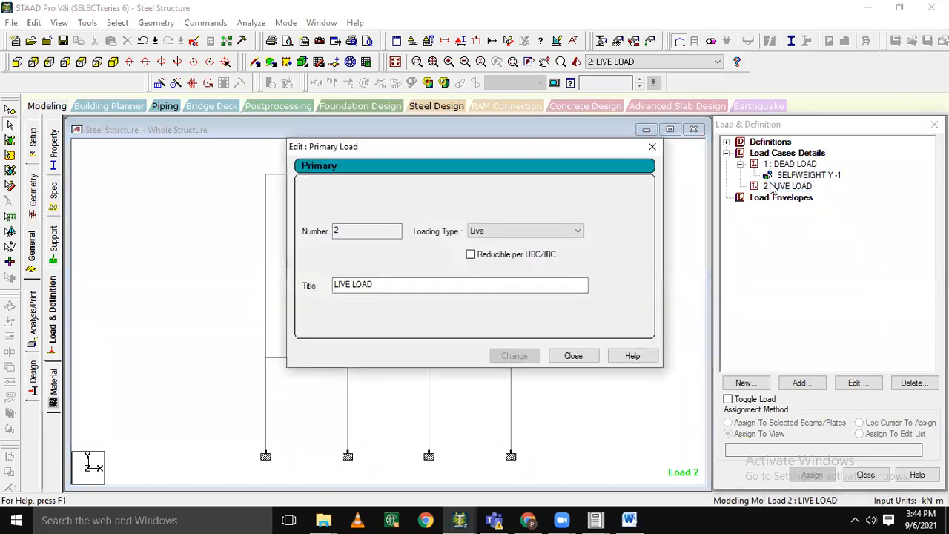
click(654, 150)
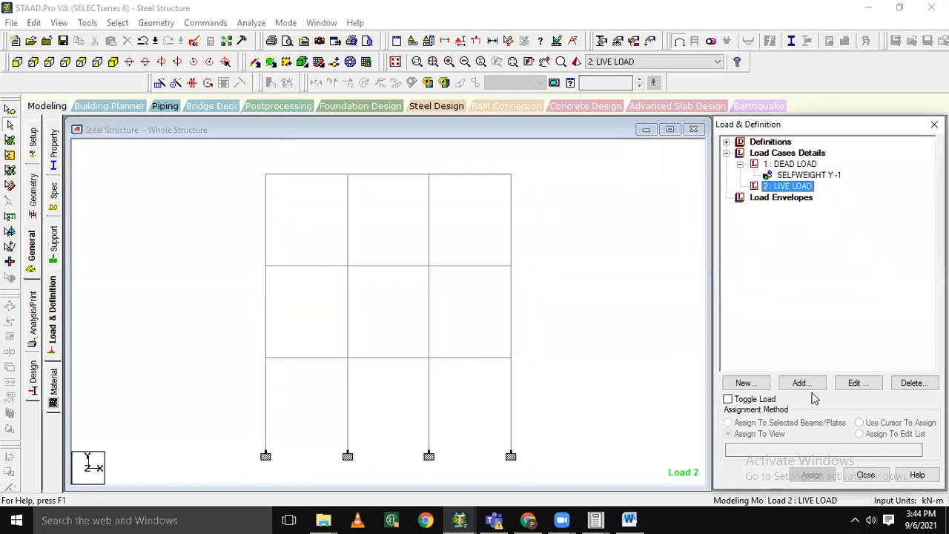
click(808, 389)
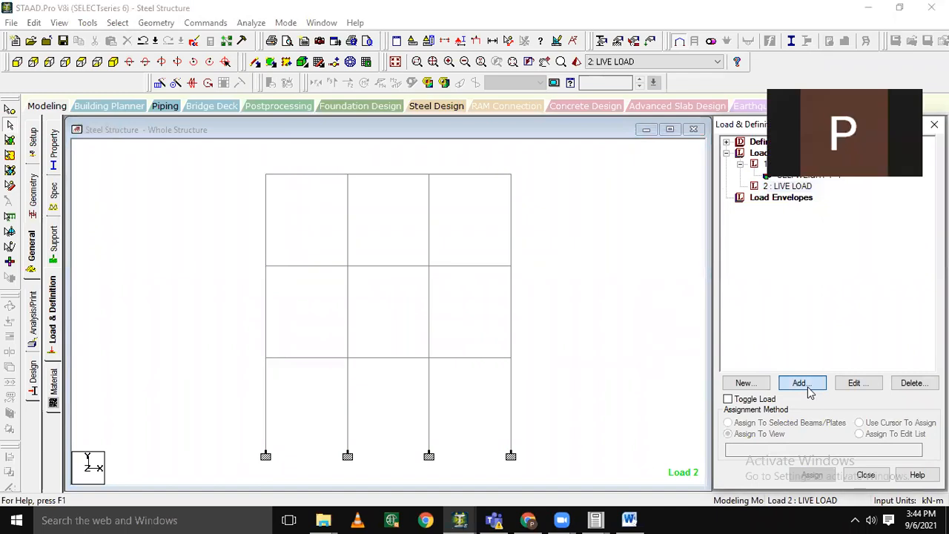
click(802, 383)
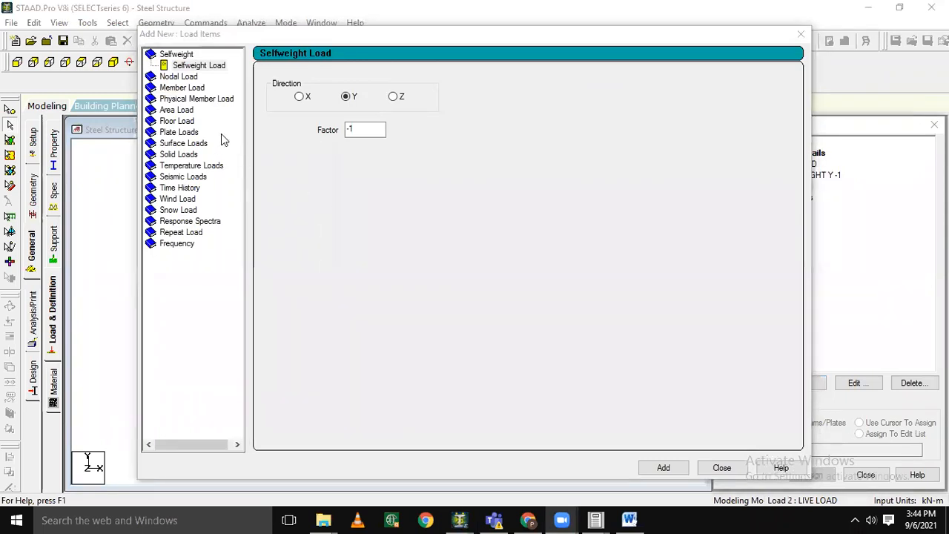
click(190, 88)
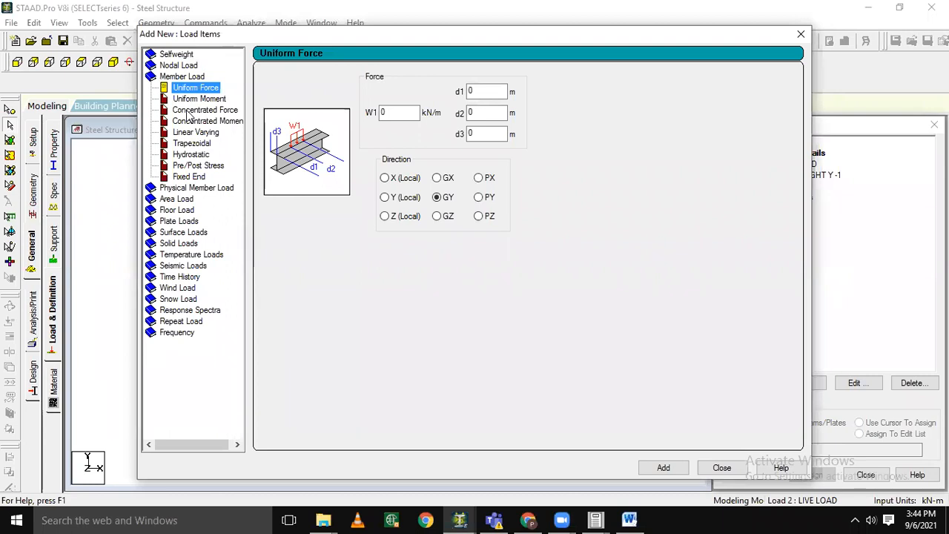
click(180, 225)
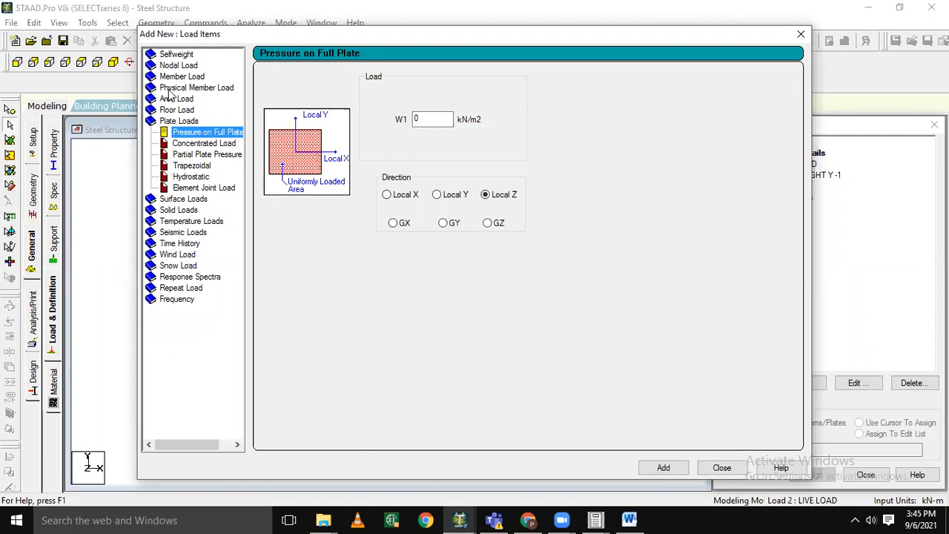
click(175, 111)
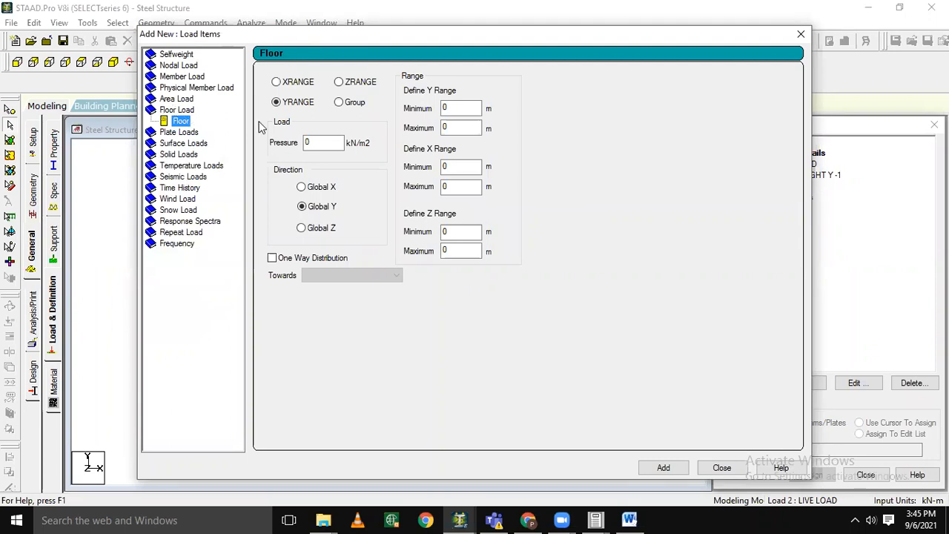
click(327, 141)
double_click(328, 141)
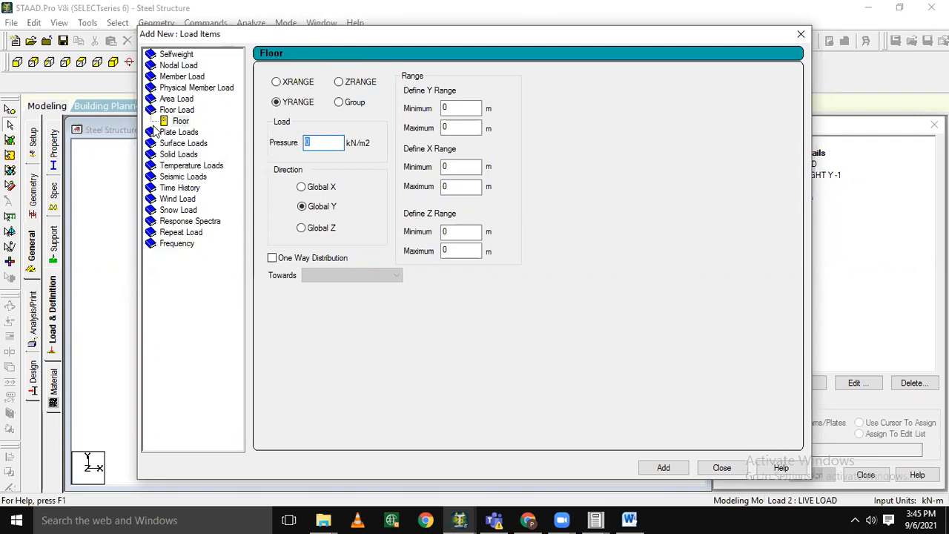
text(-3)
Define the floor load's Y range from 3 m to 9 m, add it to LIVE LOAD, and display its distribution on the frame
click(465, 104)
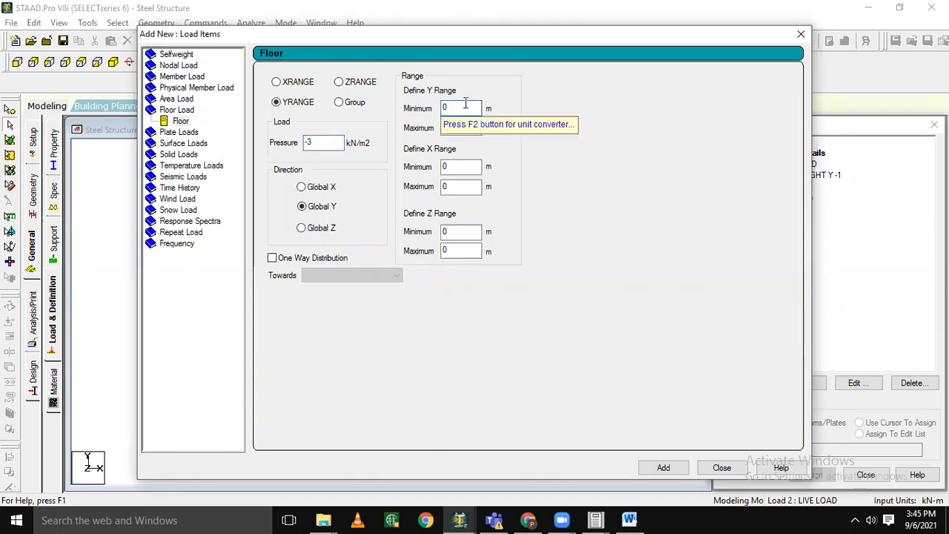
text(3)
drag(543, 28, 837, 134)
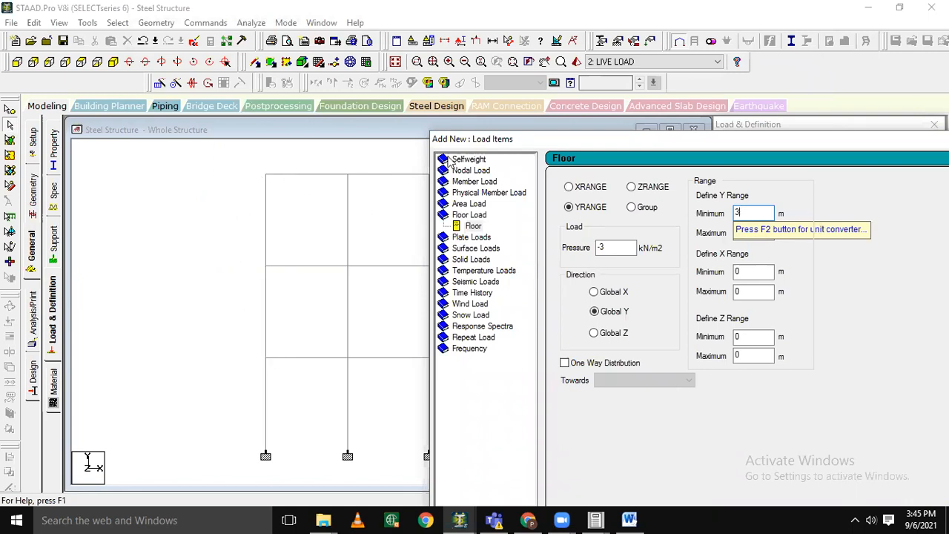
drag(580, 142, 194, 134)
click(364, 224)
key(Tab)
text(9)
drag(401, 135, 405, 58)
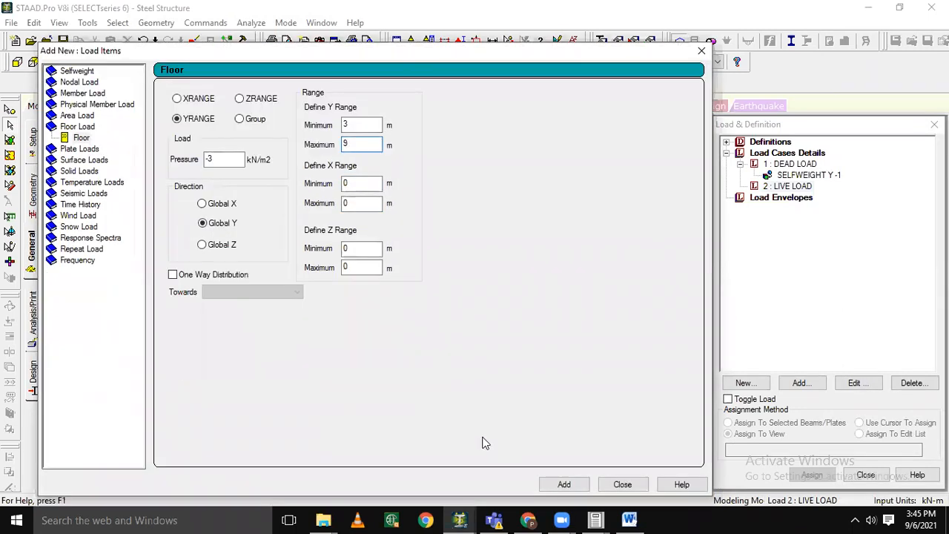
click(563, 485)
click(617, 484)
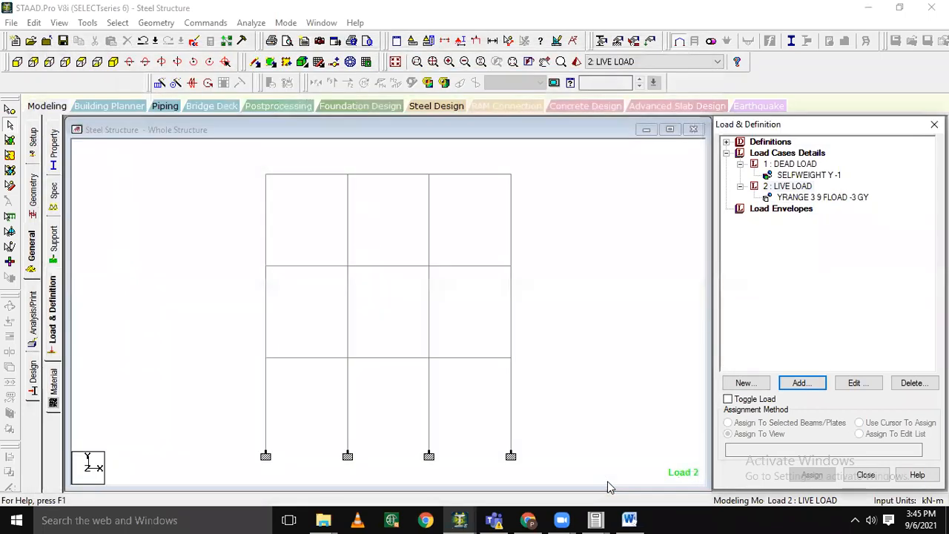
click(792, 200)
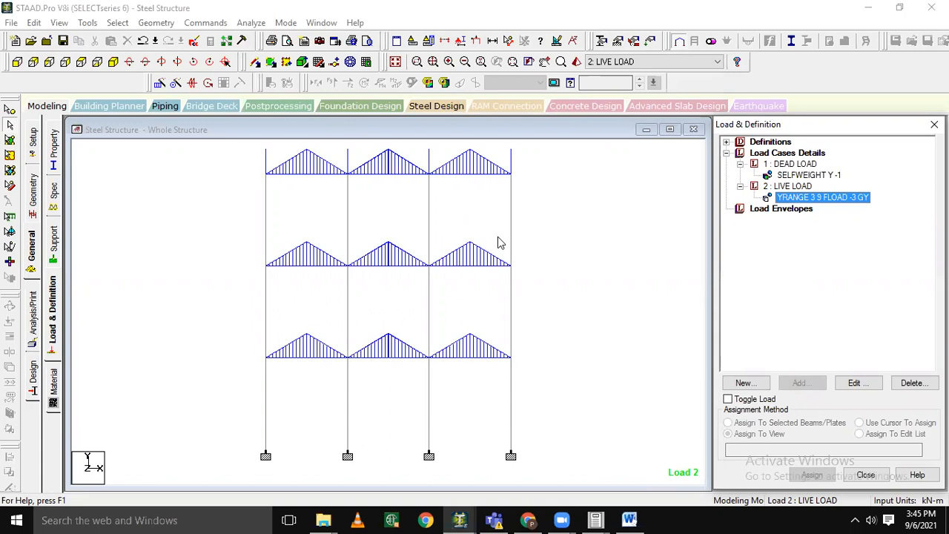
Show the loaded frame in isometric view, inspect its 3D rendered model from another angle, and close the rendering
click(114, 62)
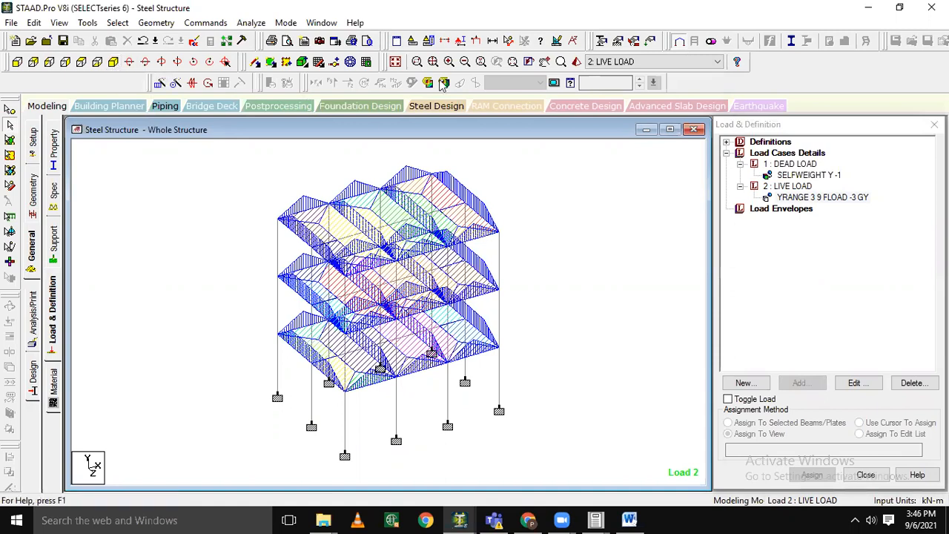
click(575, 62)
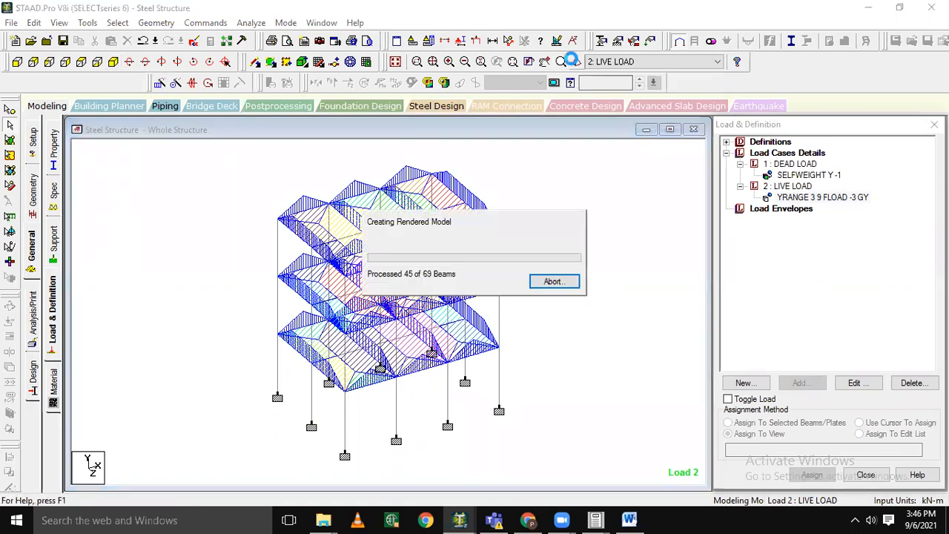
drag(549, 299, 650, 255)
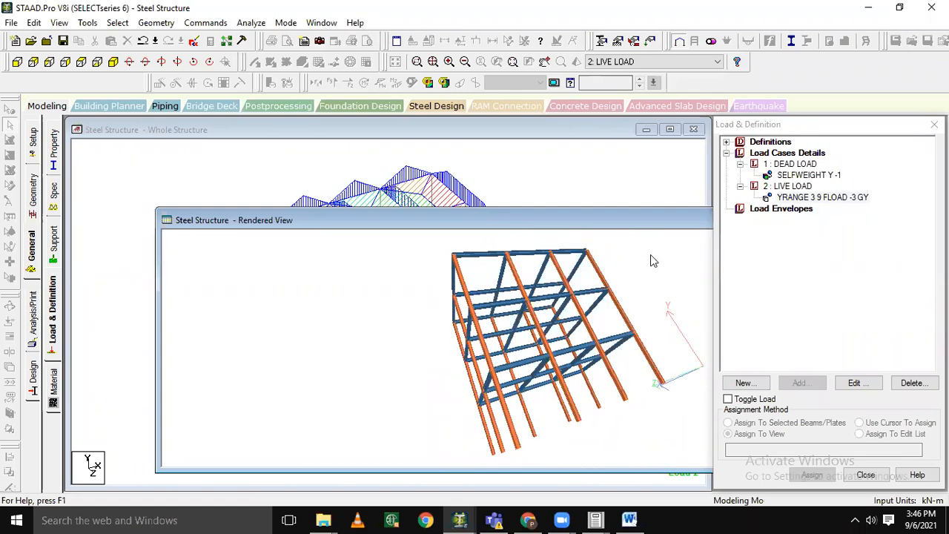
drag(596, 216, 328, 208)
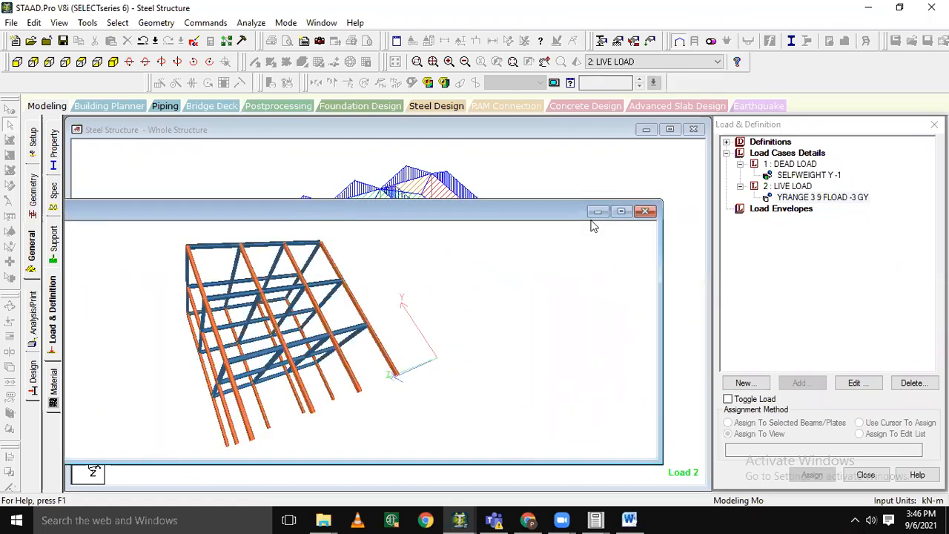
click(645, 213)
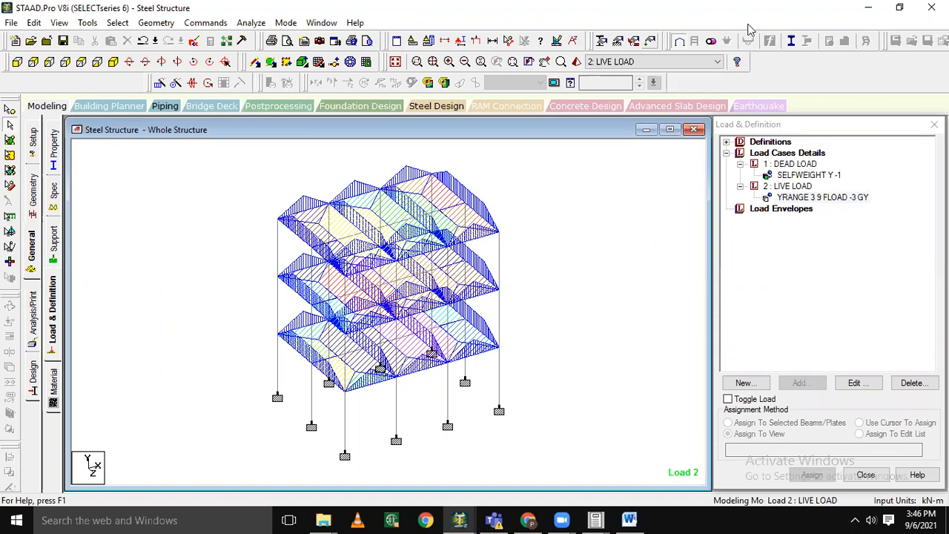
Start a new Normal load combination under Load Cases Details that includes the DEAD LOAD and LIVE LOAD cases
click(786, 153)
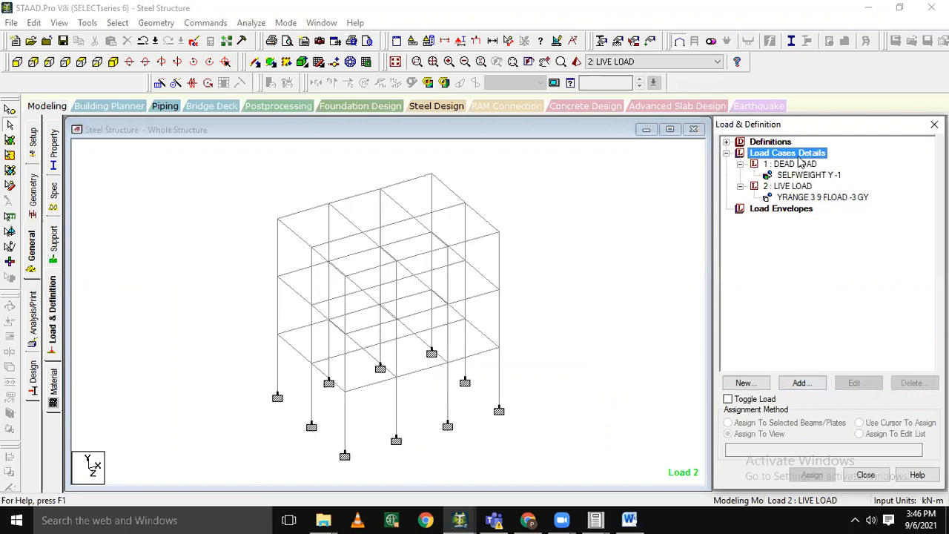
click(800, 383)
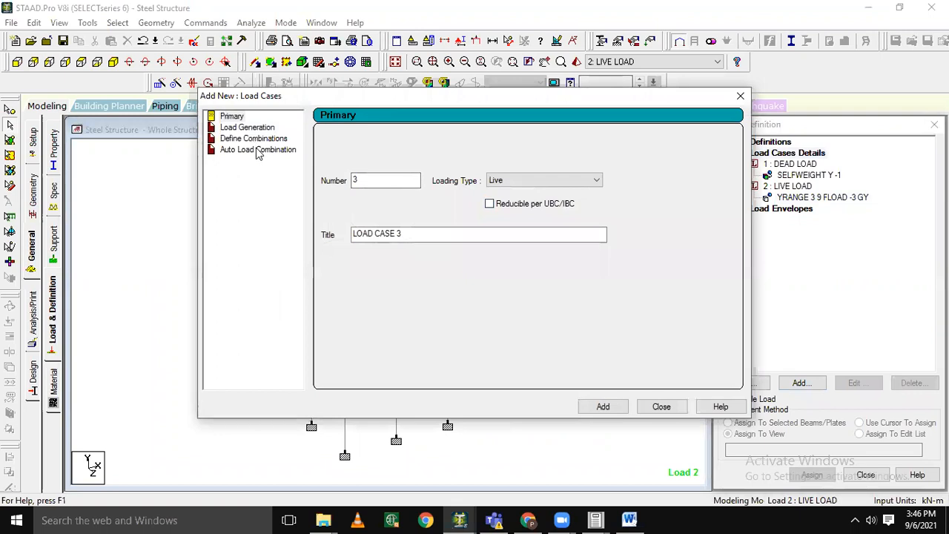
click(258, 150)
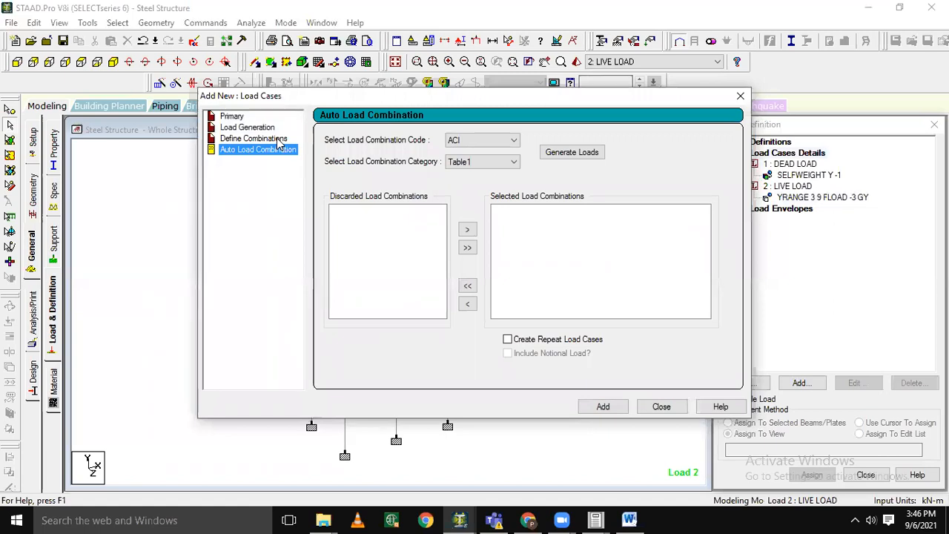
click(275, 140)
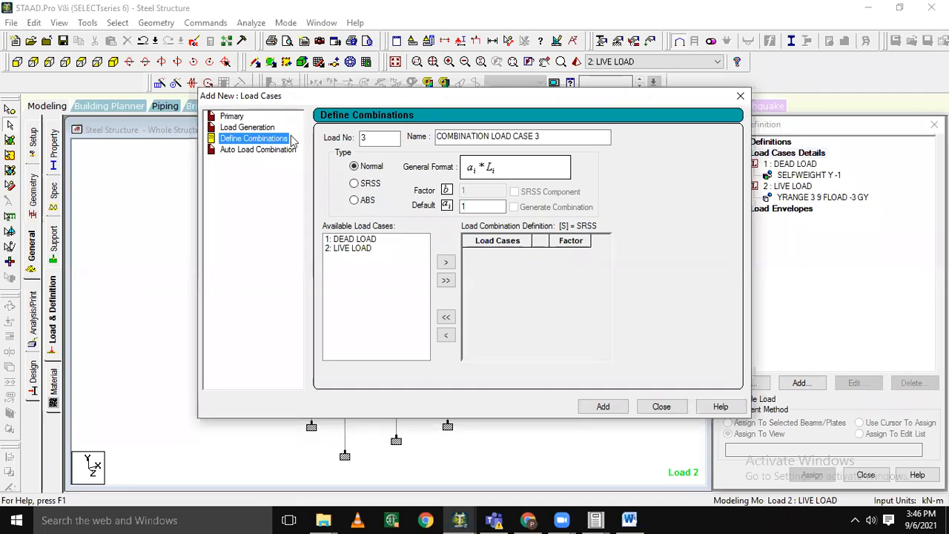
double_click(356, 240)
double_click(361, 240)
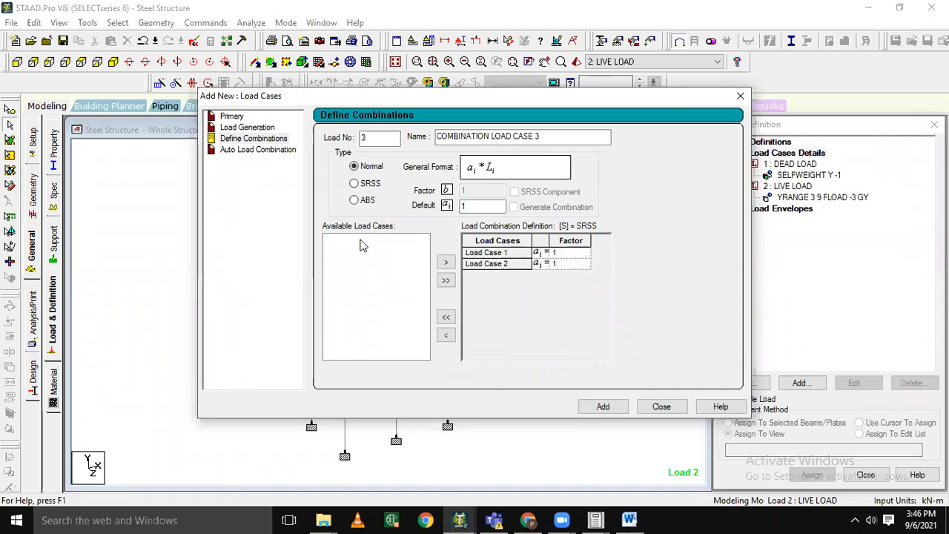
Accept the auto save and save the modified structure while the load combination is being defined
click(575, 254)
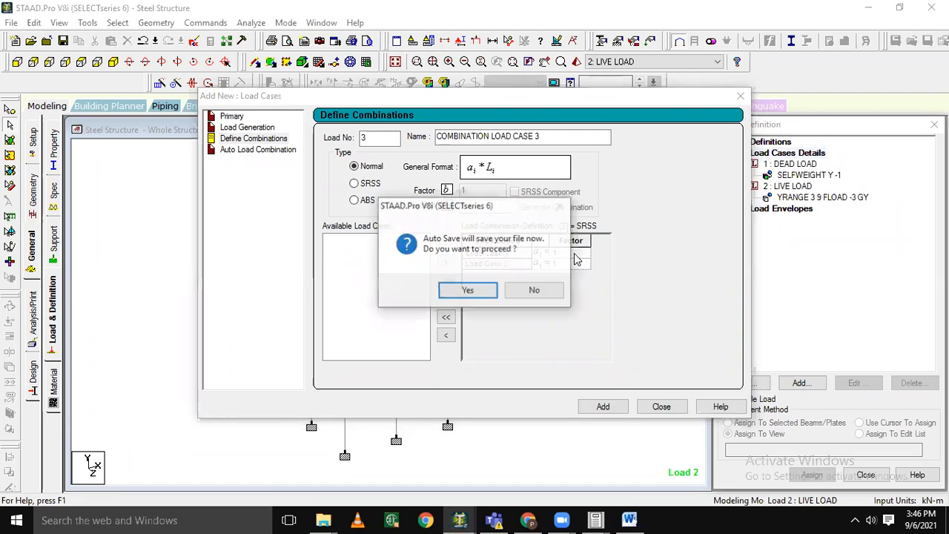
click(468, 293)
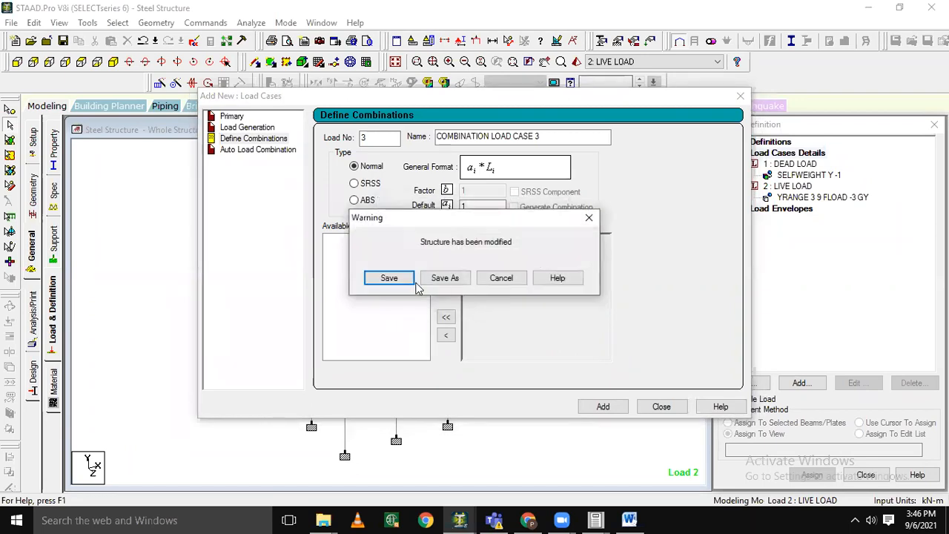
click(400, 282)
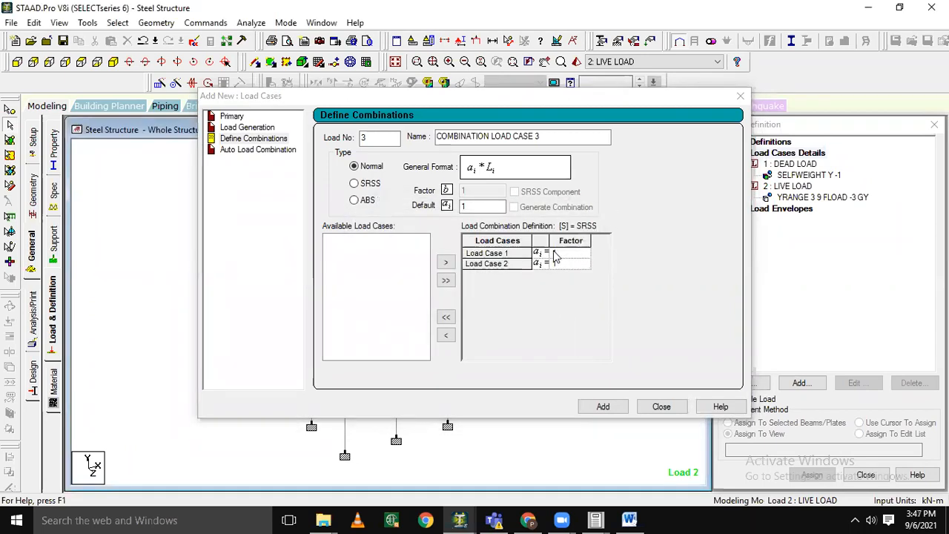
Set the factors of Load Case 1 and Load Case 2 to 1.5, add the combination, and close the load case dialog
click(560, 252)
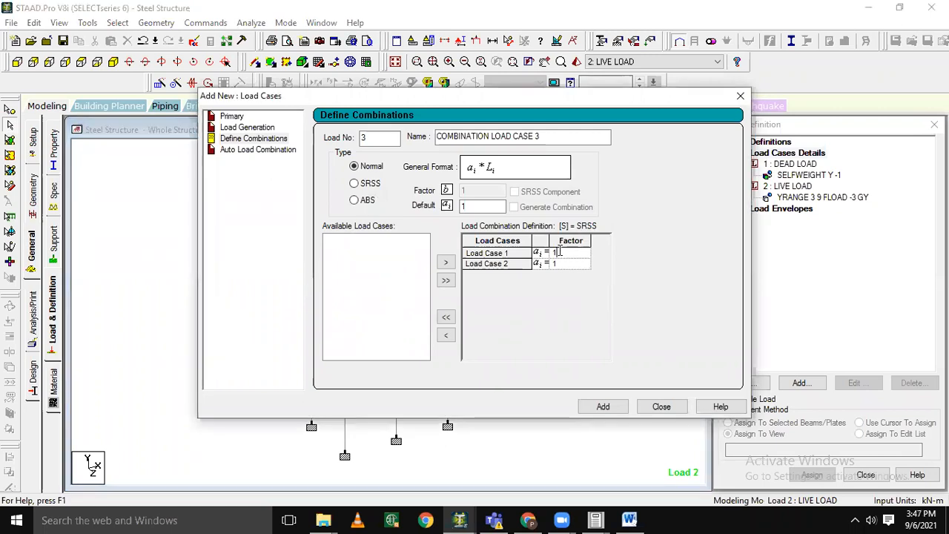
text(.5)
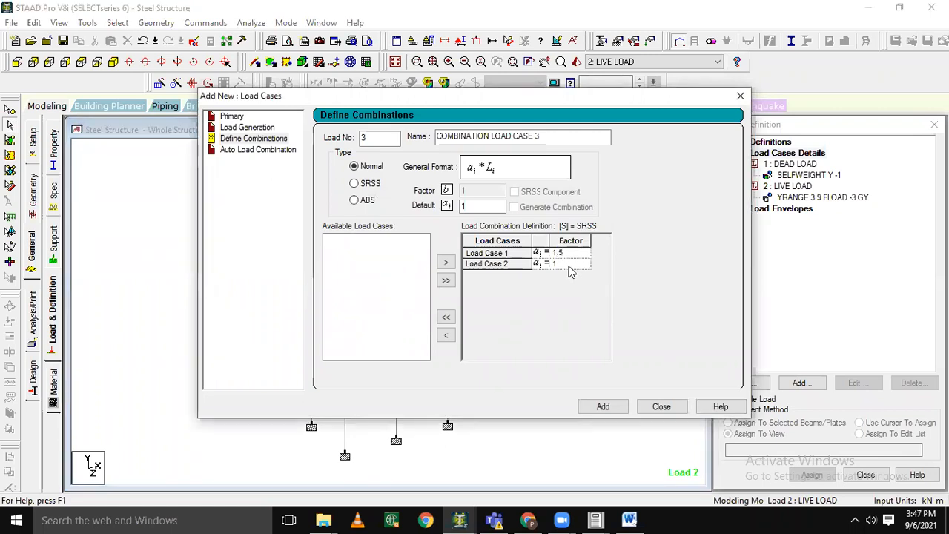
click(570, 265)
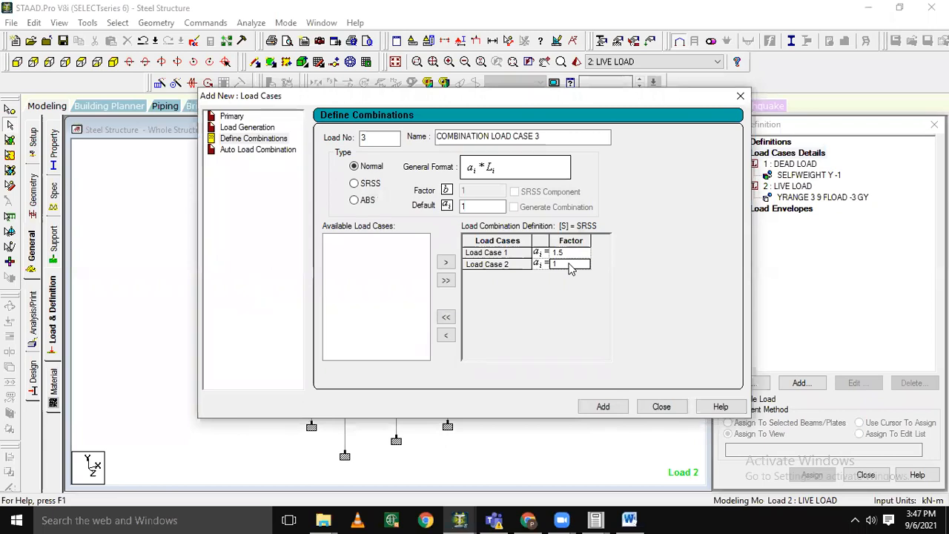
click(564, 262)
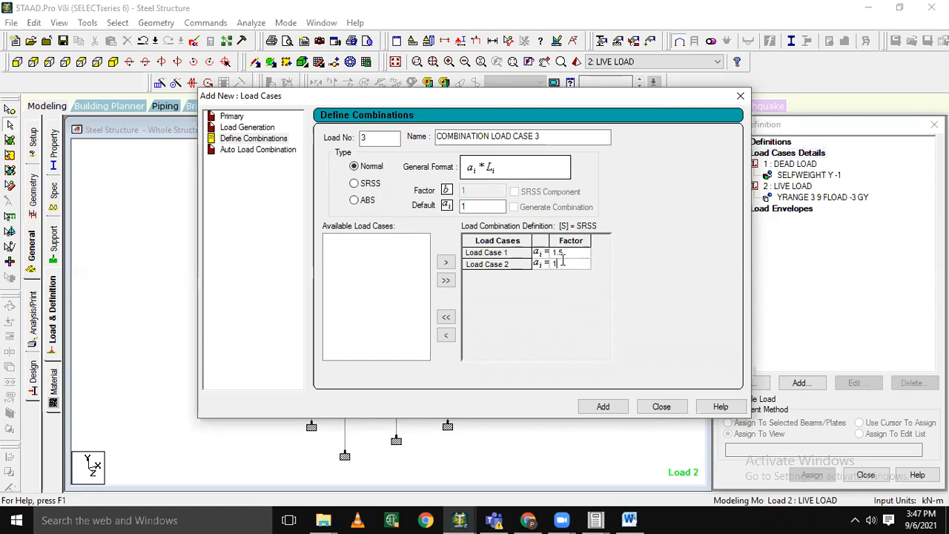
text(.5)
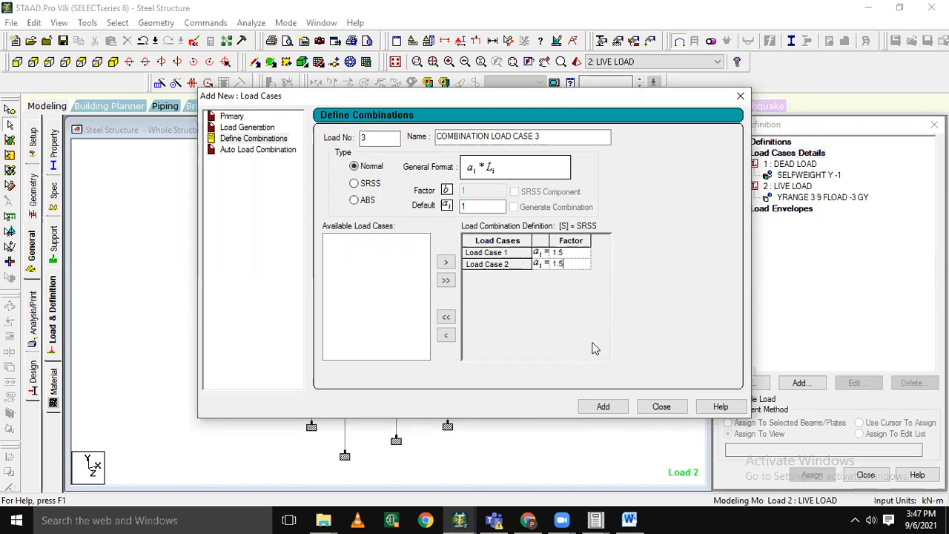
click(604, 407)
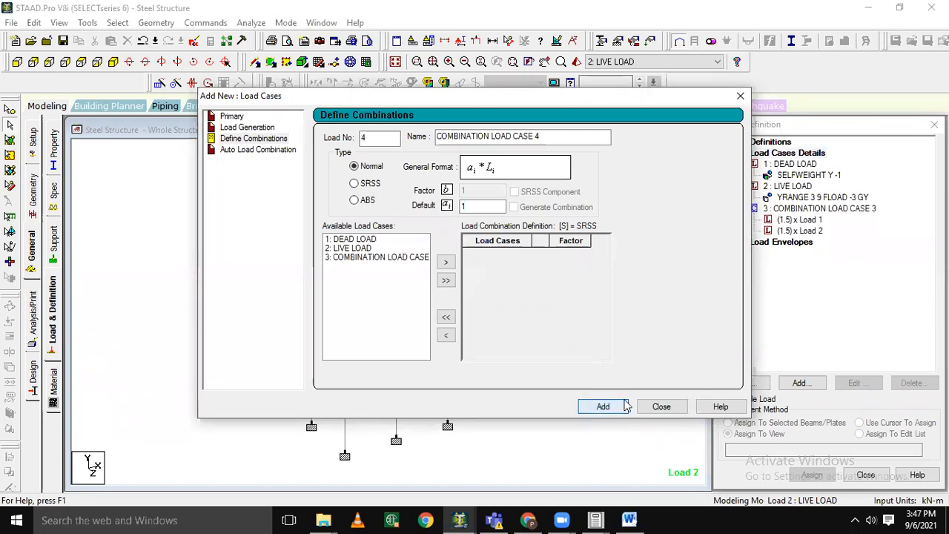
click(657, 407)
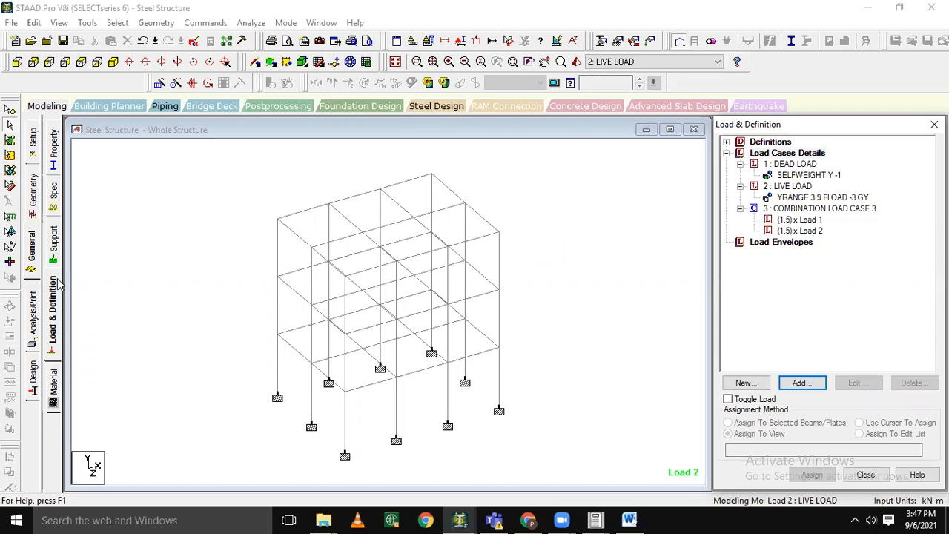
Add a Perform Analysis command with the No Print option and close the analysis commands dialog
click(33, 316)
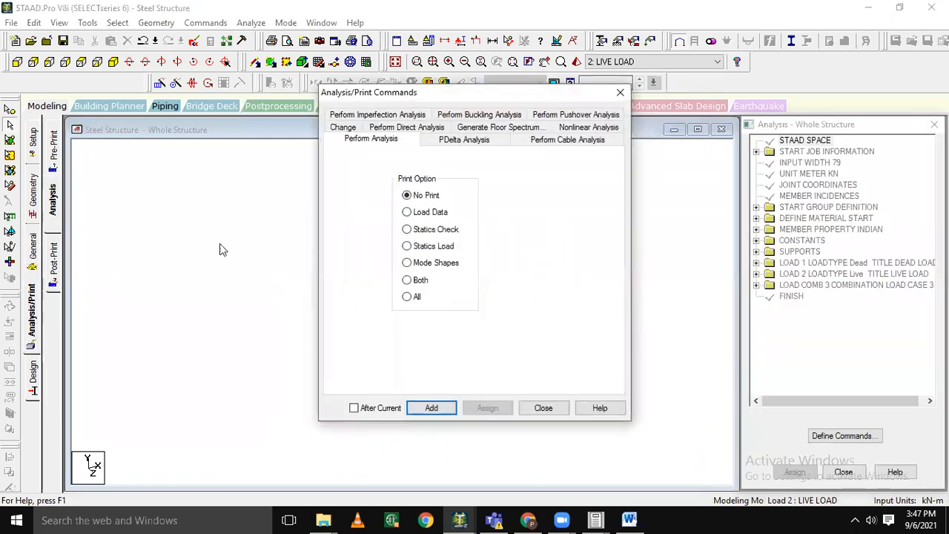
click(446, 411)
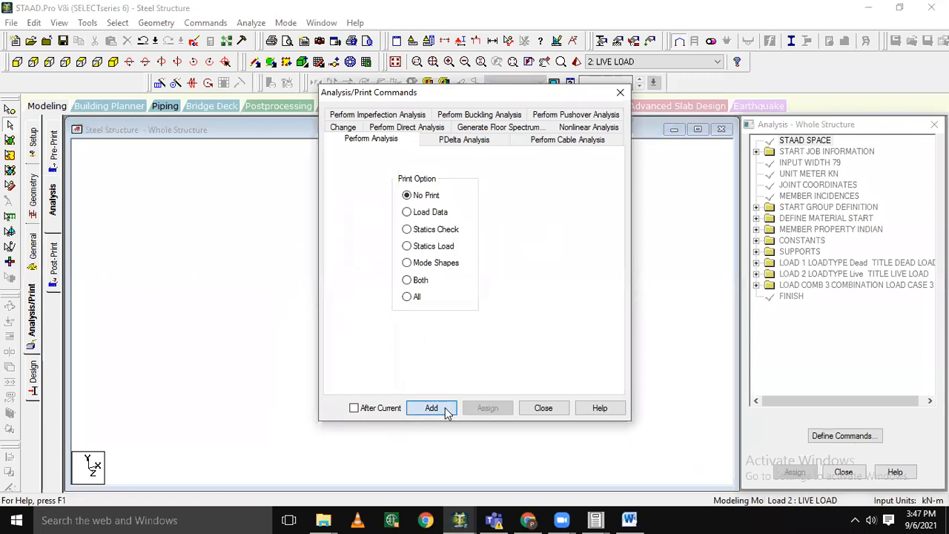
click(543, 408)
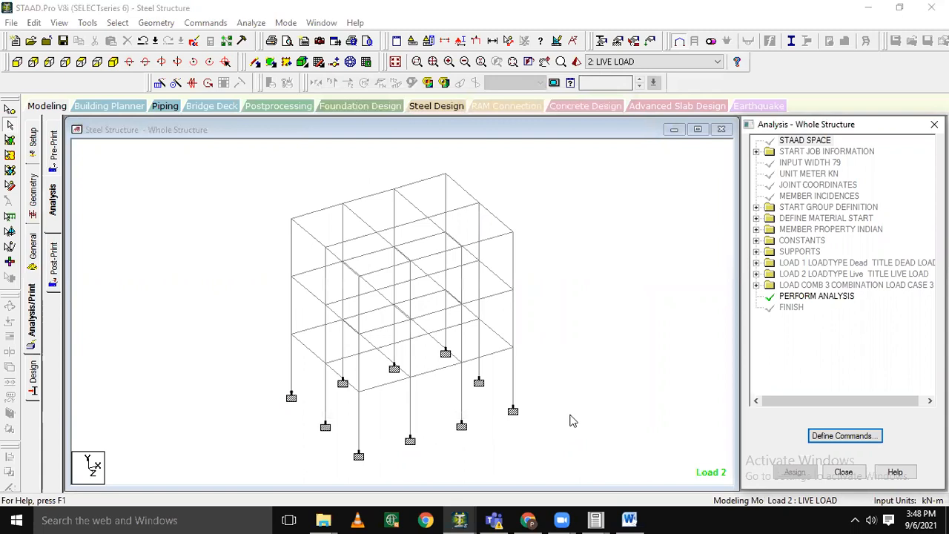
Run the analysis of the frame, saving the modified structure first
click(573, 130)
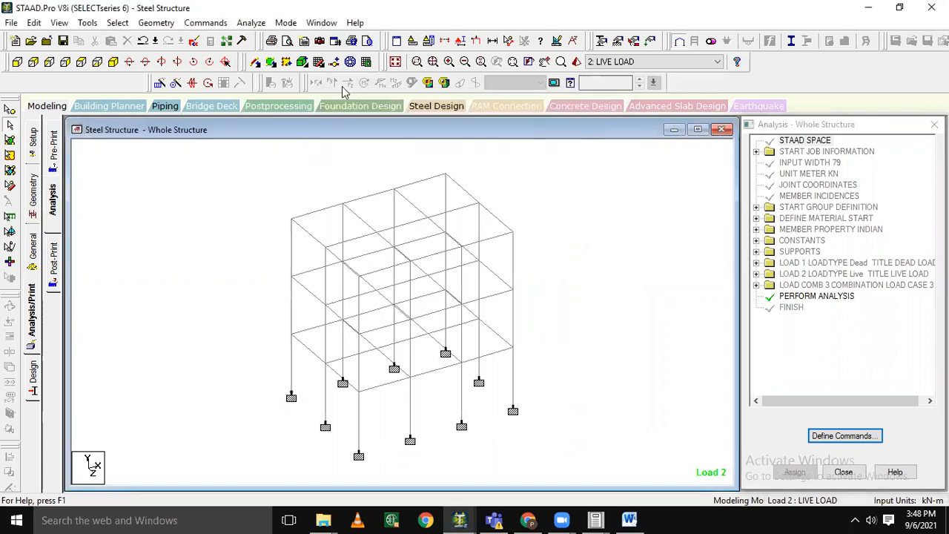
click(250, 23)
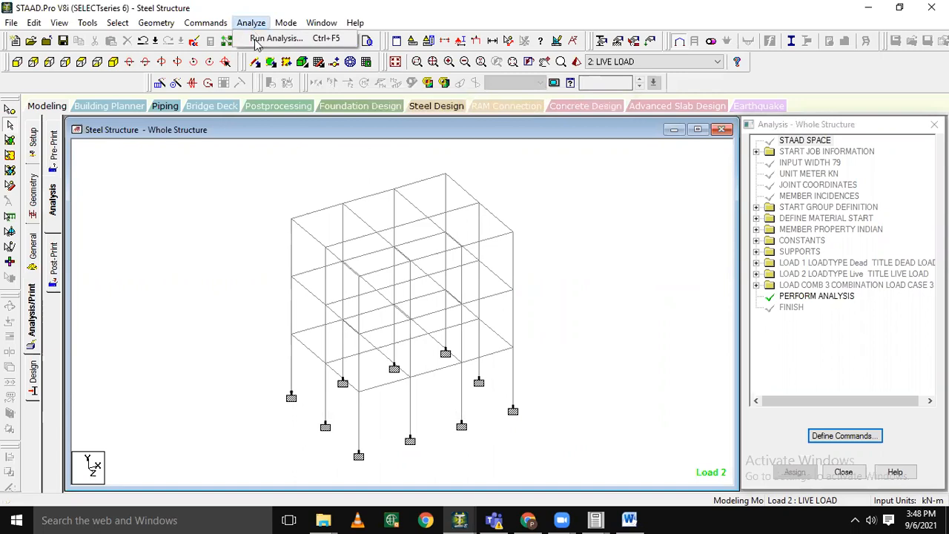
click(255, 41)
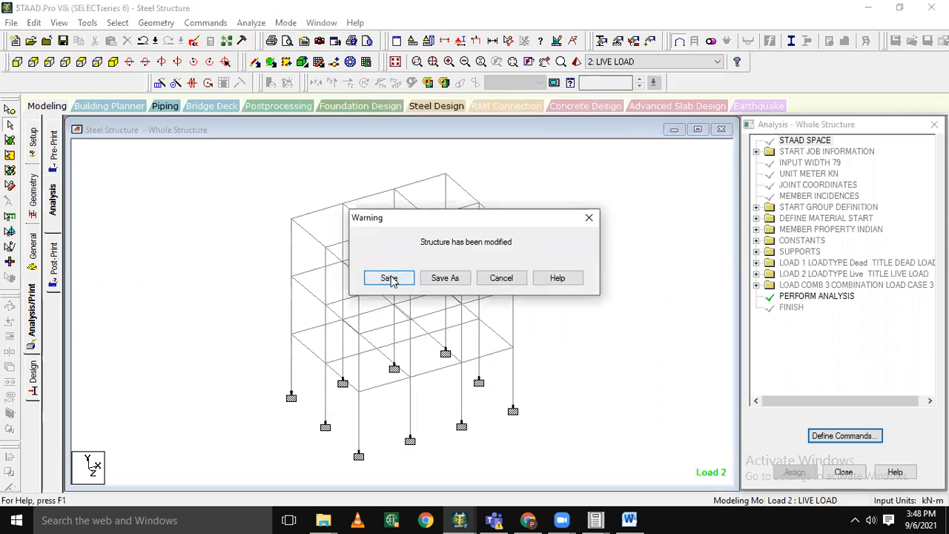
click(389, 279)
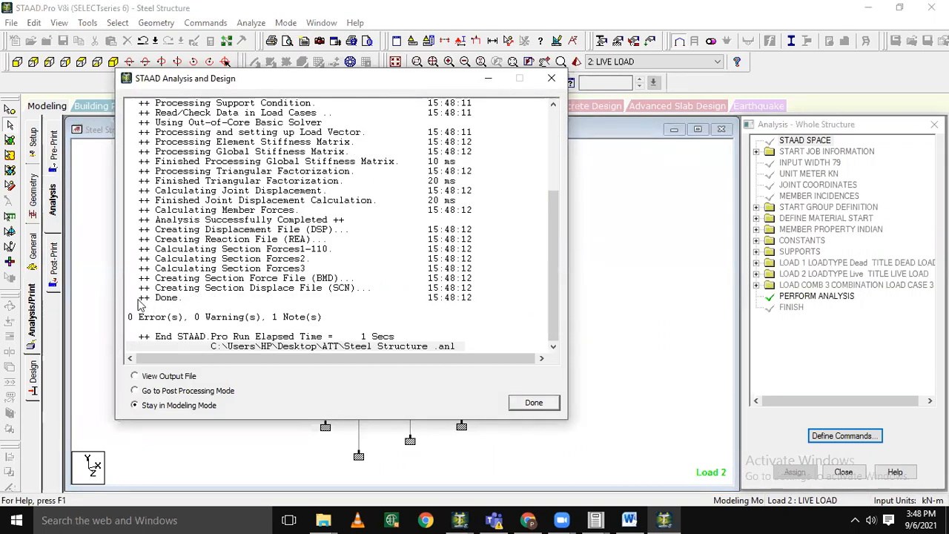
Finish the analysis run by going to Post Processing Mode with the dead, live and combination load cases selected for results
click(195, 394)
click(531, 405)
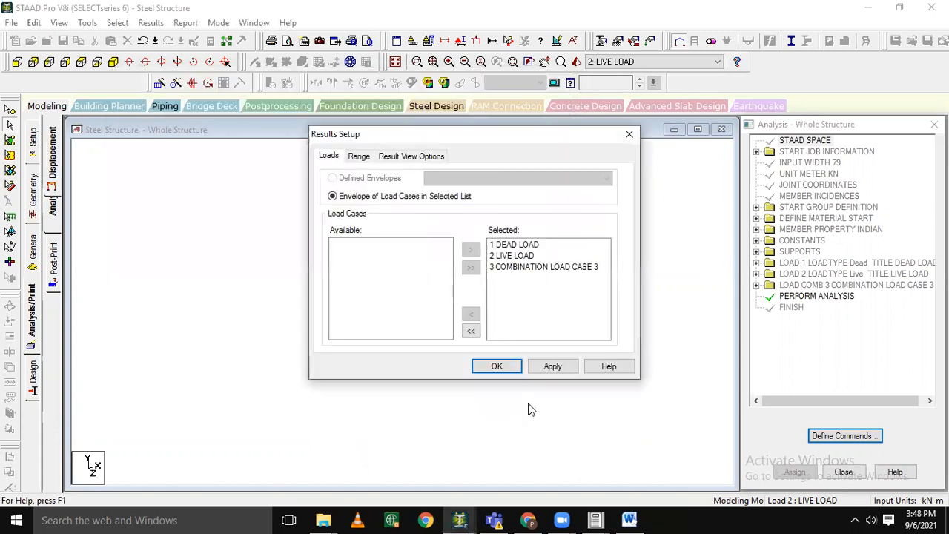
click(549, 367)
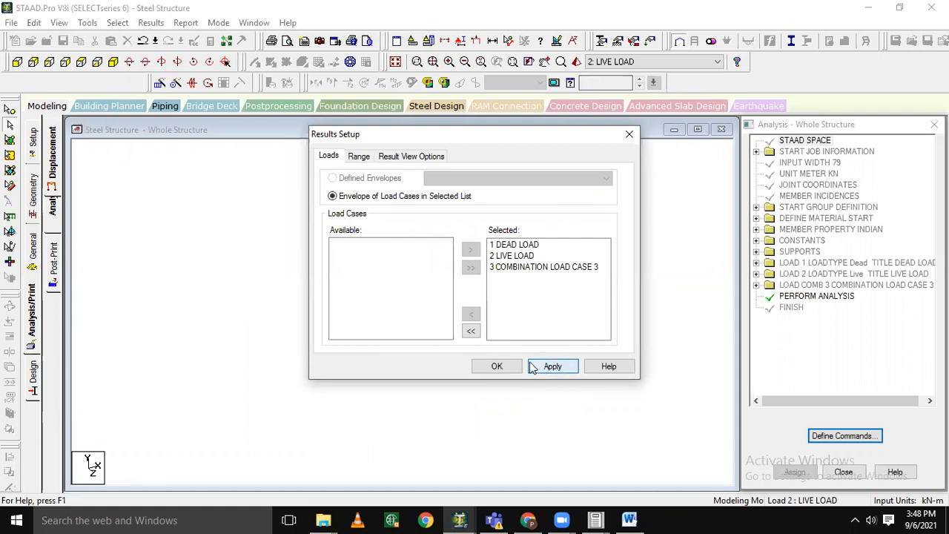
click(497, 367)
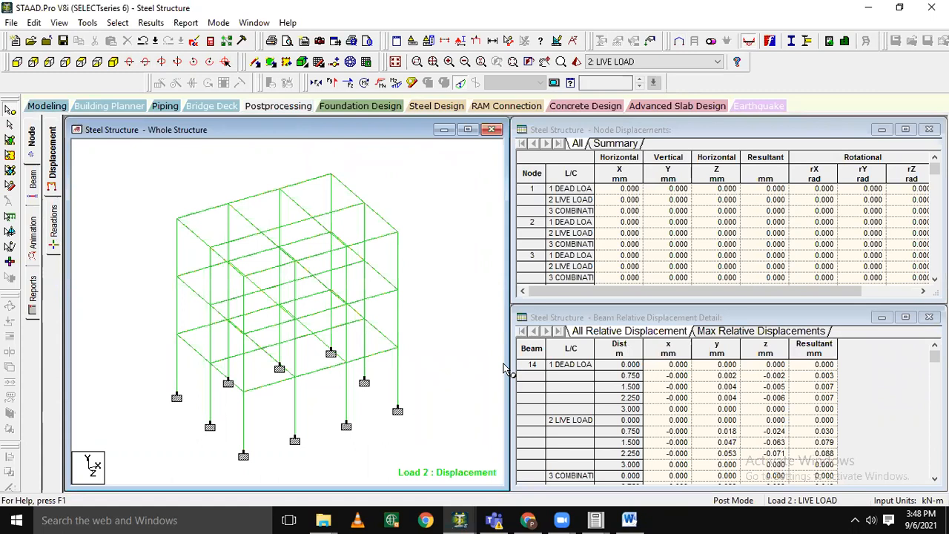
Return to modeling, open the steel design setup, and set the current design code to IS800 2007 LSD
click(47, 106)
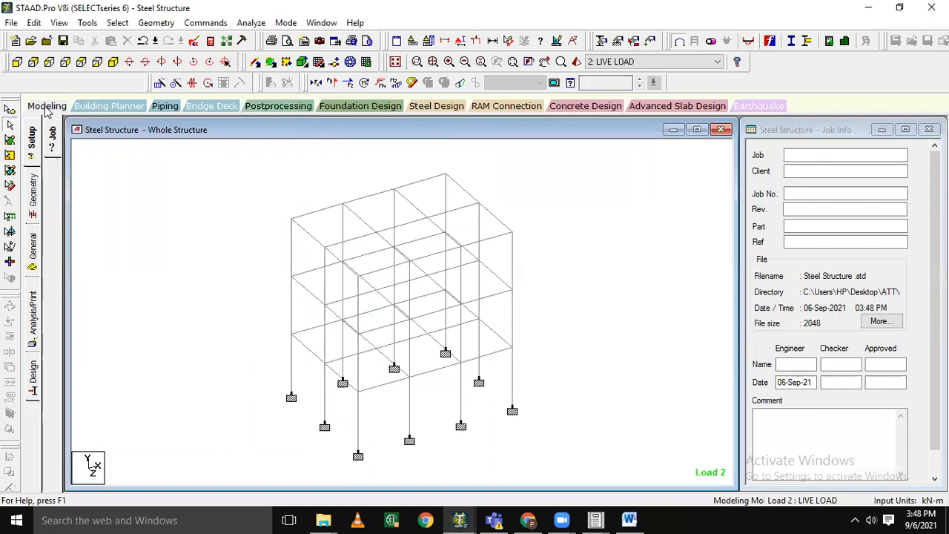
click(32, 371)
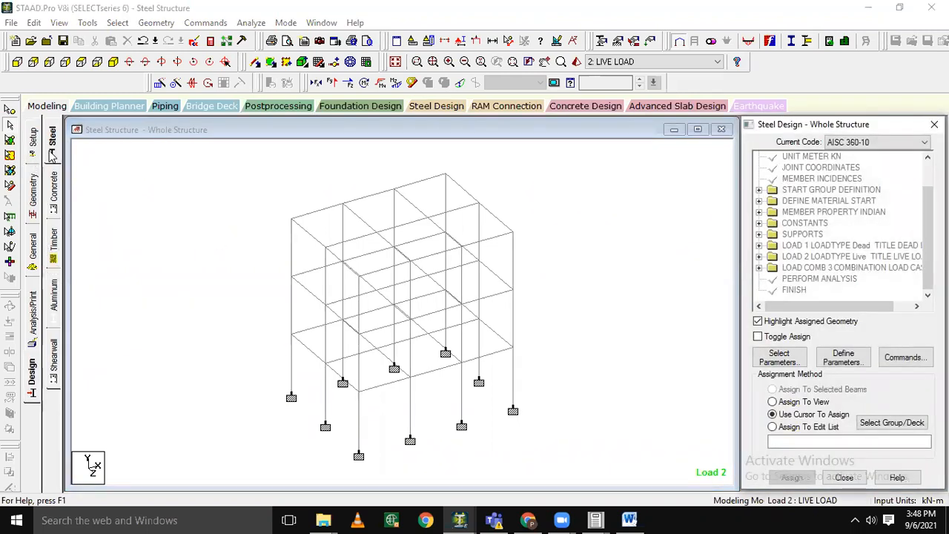
click(53, 154)
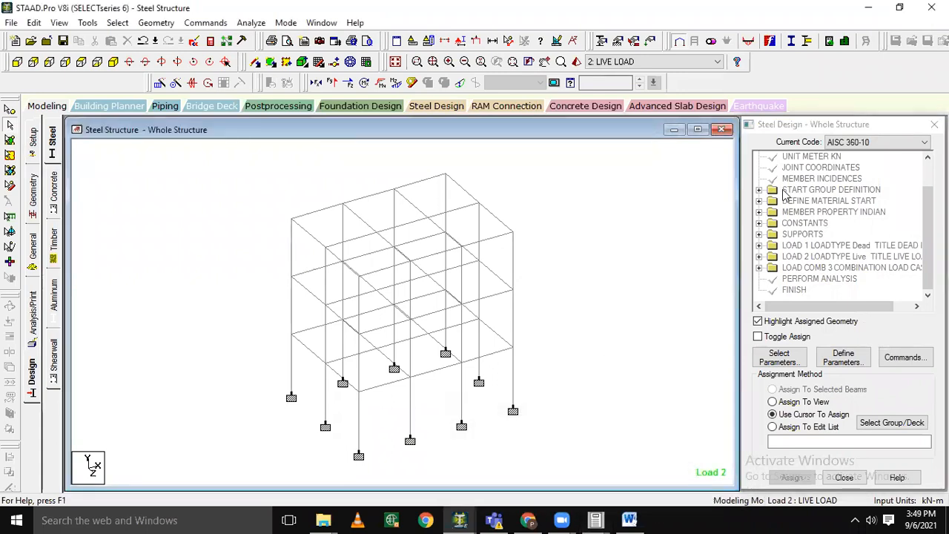
click(871, 142)
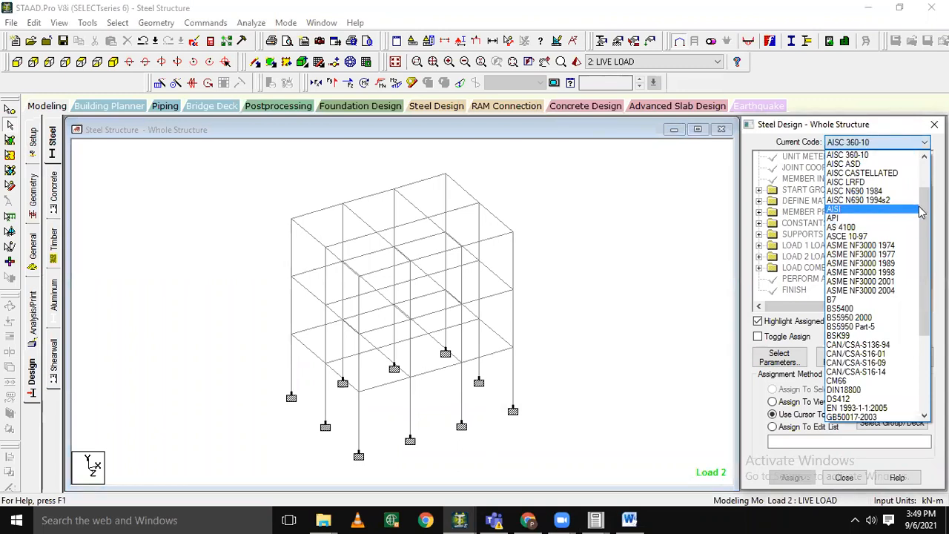
scroll(924, 217, down, 3)
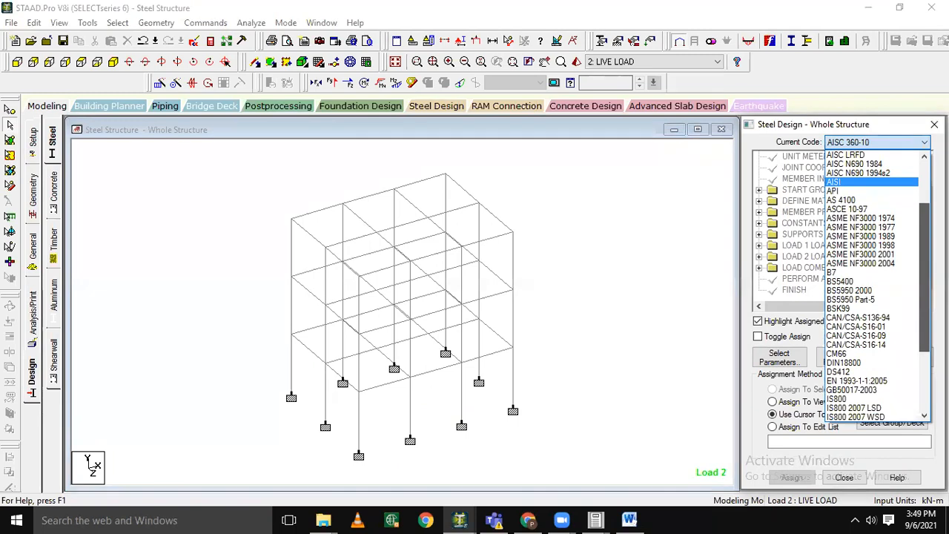
scroll(924, 216, down, 1)
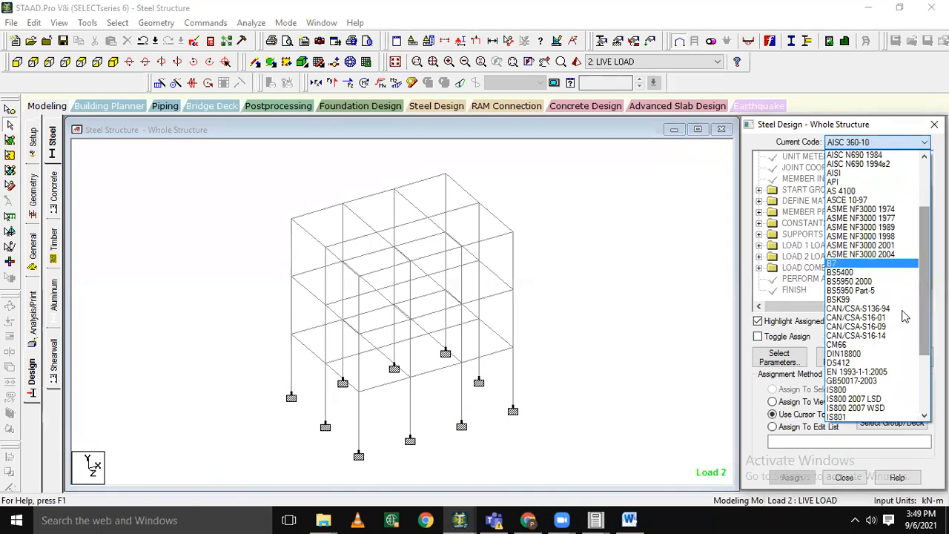
click(873, 400)
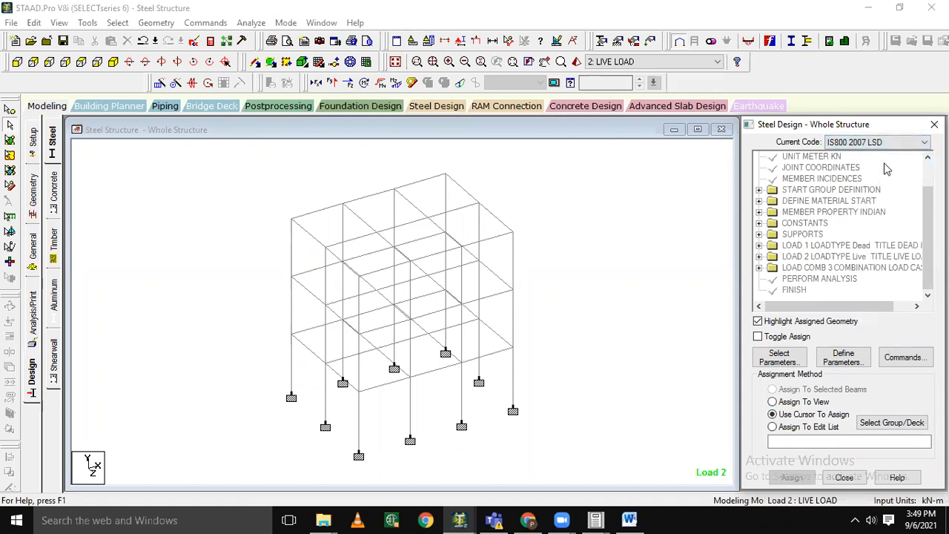
Clear the selected design parameters and choose only Main, Tmain and Track for the steel design
click(779, 359)
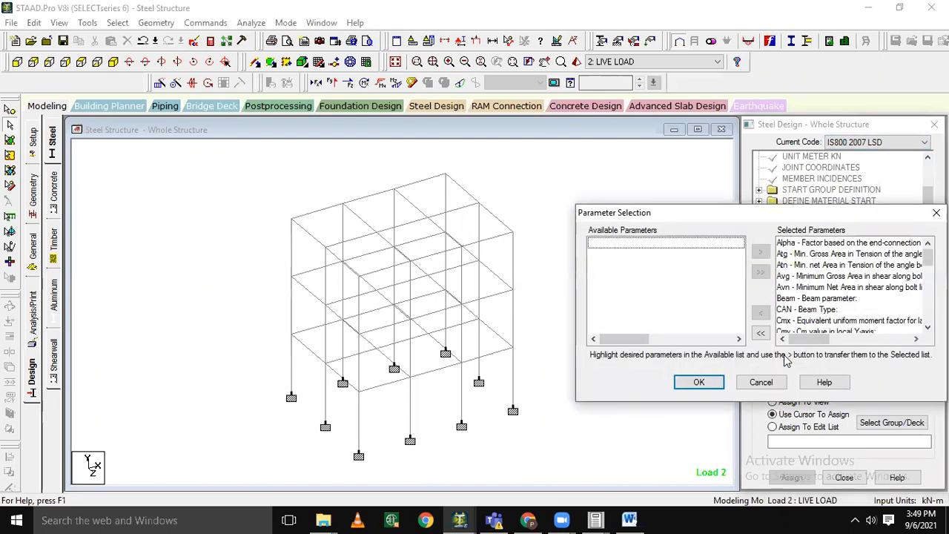
click(760, 332)
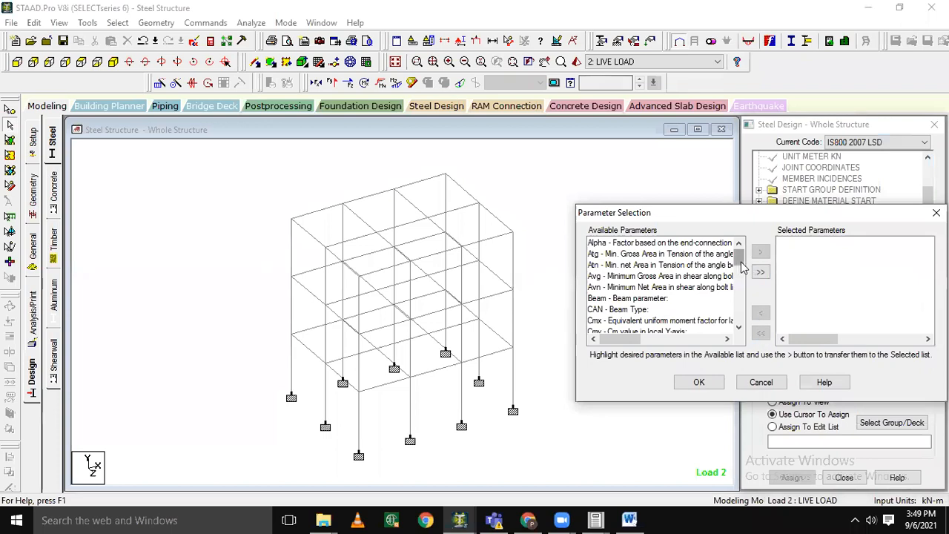
drag(743, 267, 742, 313)
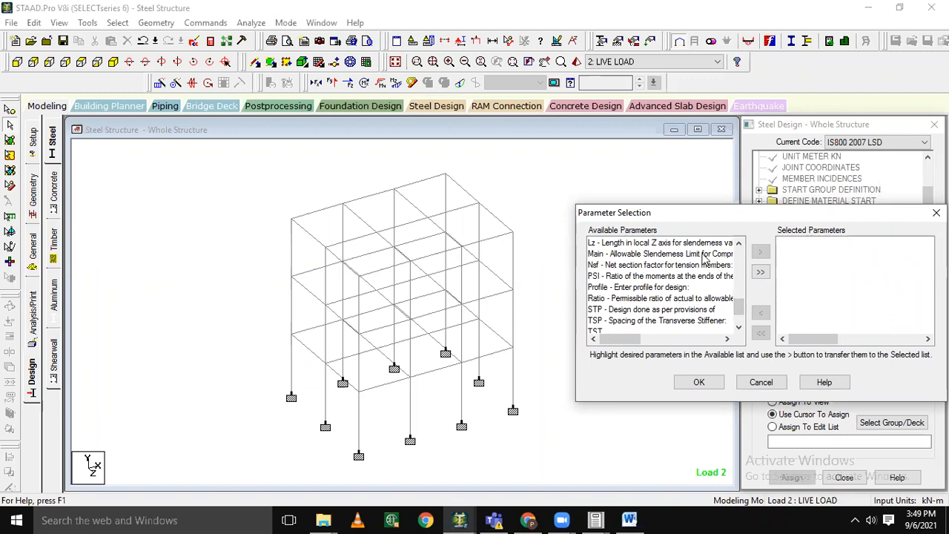
double_click(703, 254)
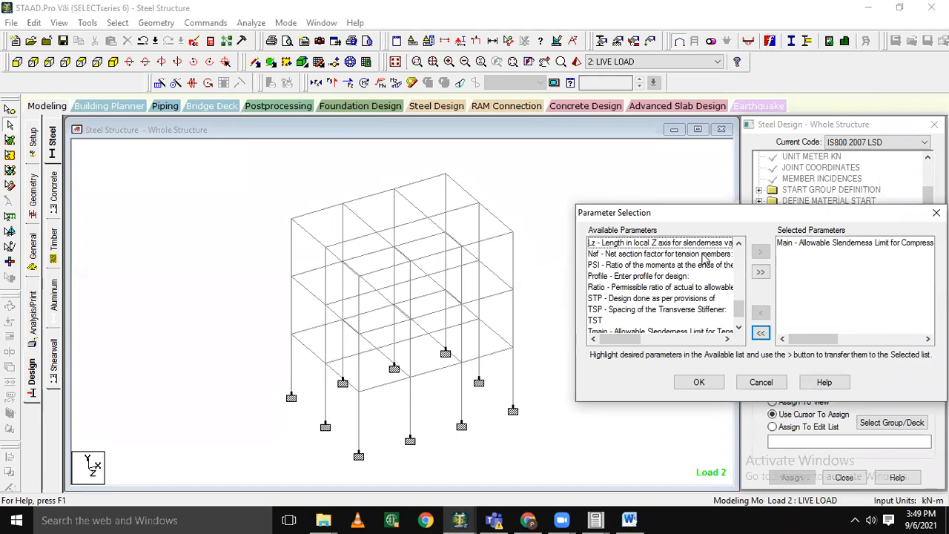
drag(738, 315, 741, 319)
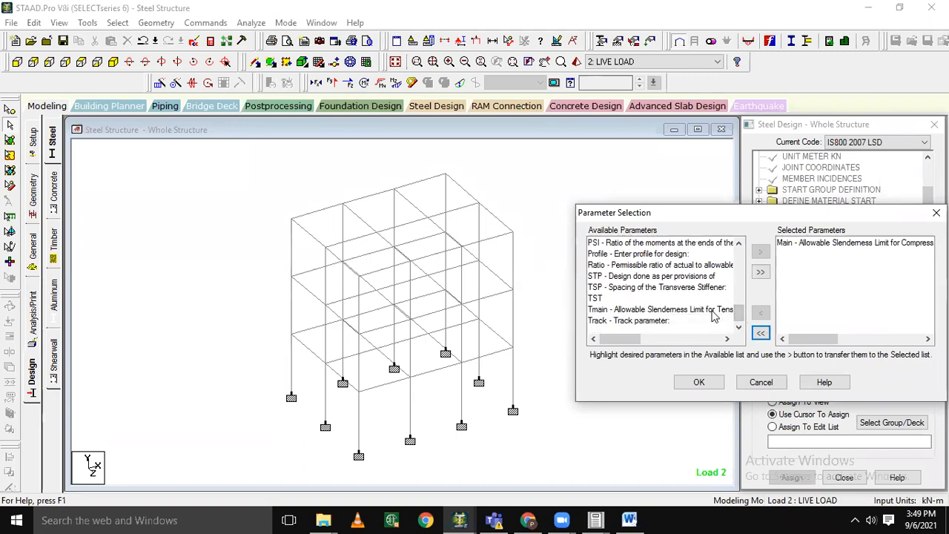
click(712, 312)
double_click(711, 315)
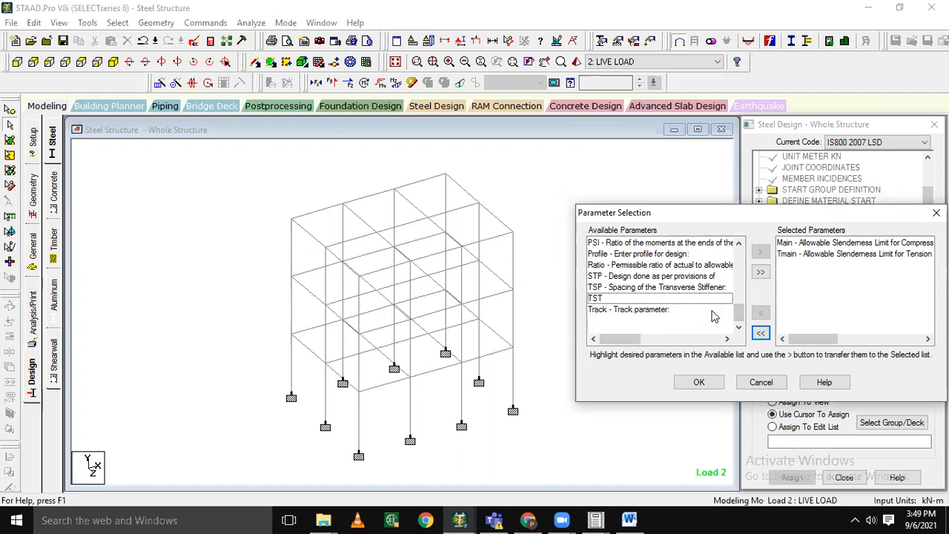
double_click(650, 310)
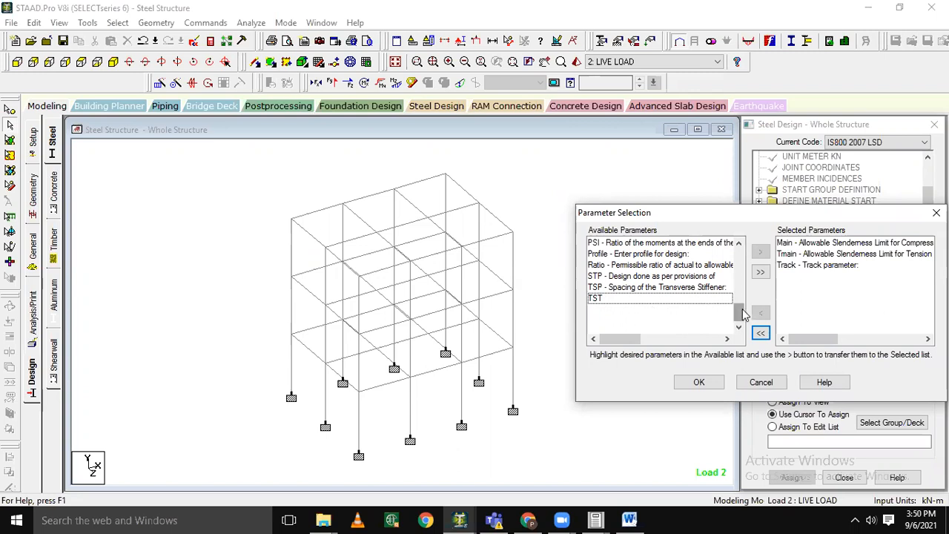
drag(740, 315, 745, 254)
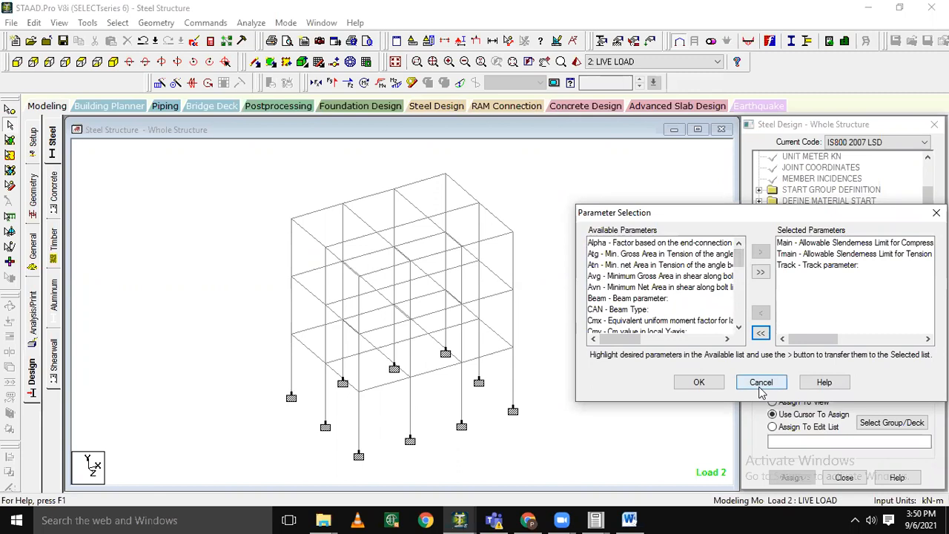
click(699, 382)
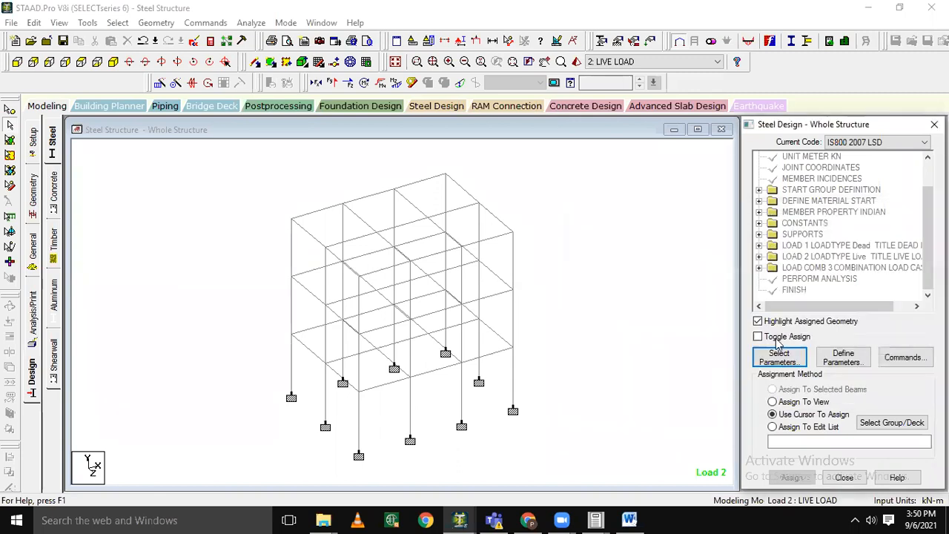
Add the MAIN compression slenderness parameter with a limit of 180, and add it again with a limit of 250
click(845, 356)
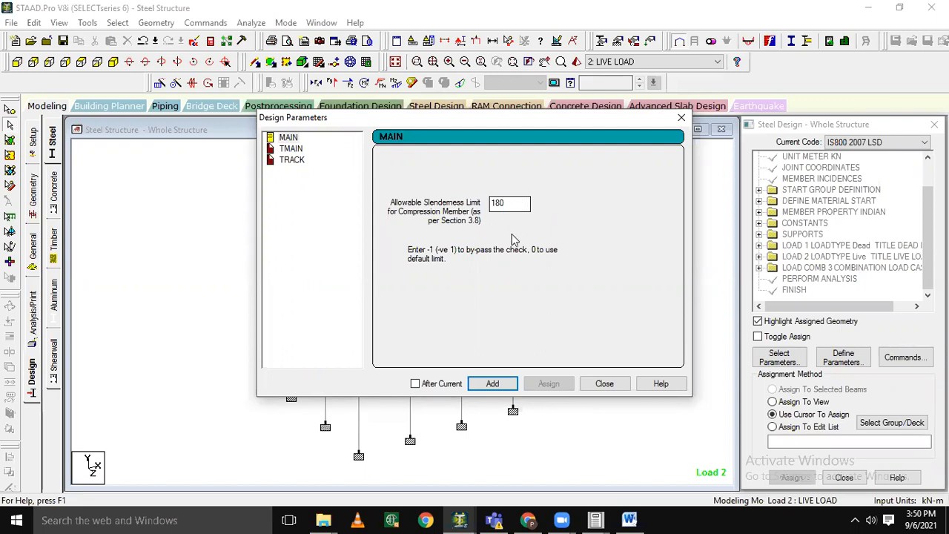
click(494, 385)
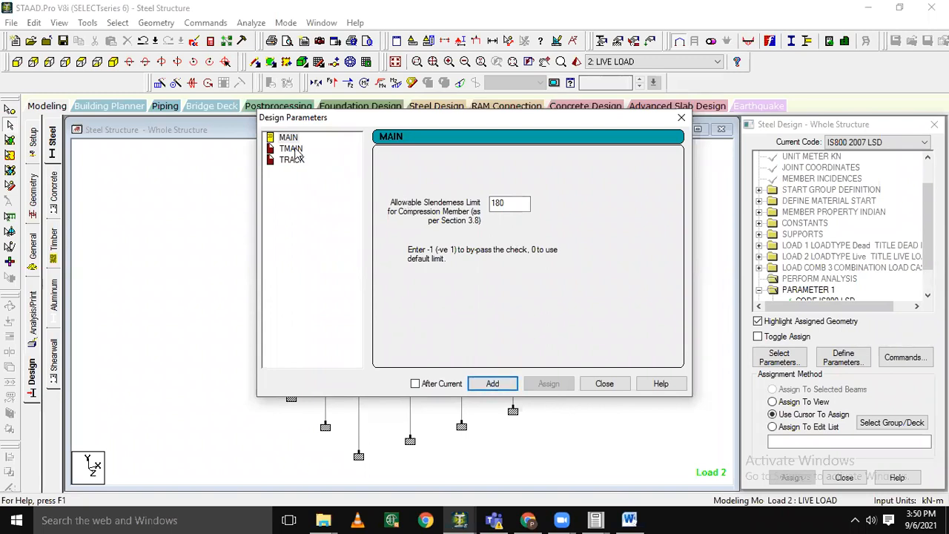
click(291, 149)
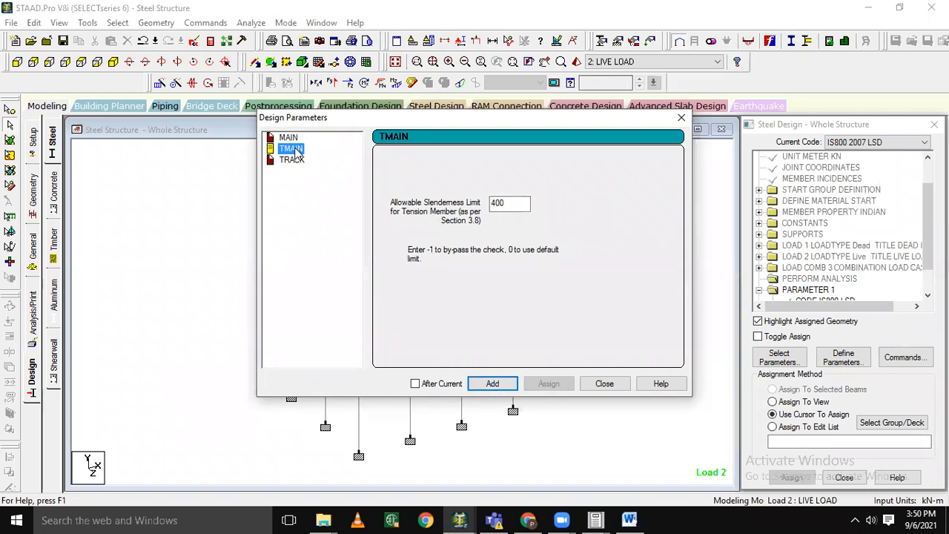
click(289, 138)
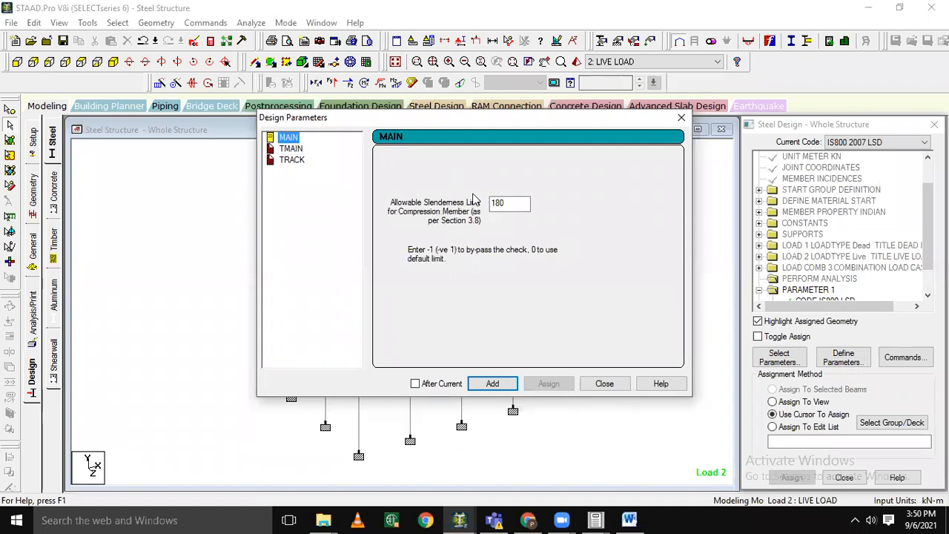
drag(519, 202, 475, 211)
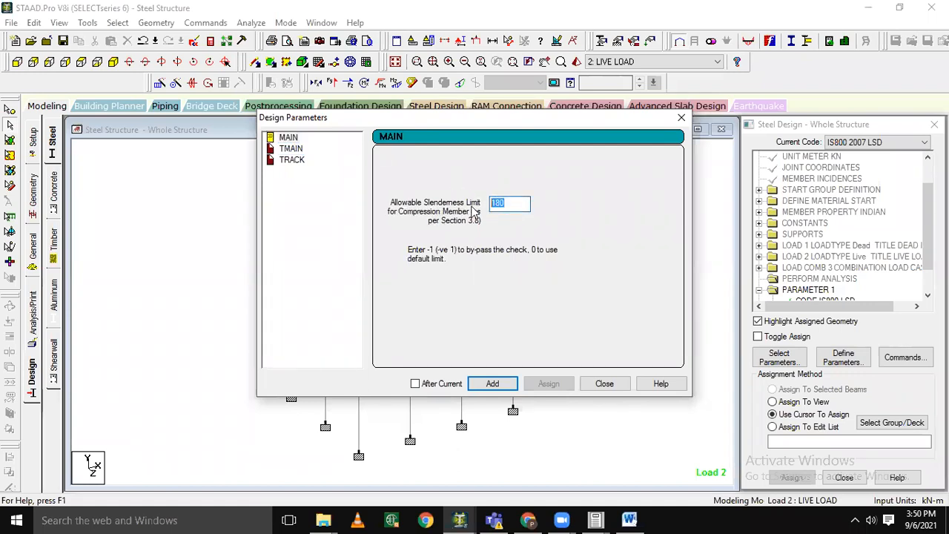
text(250)
click(489, 383)
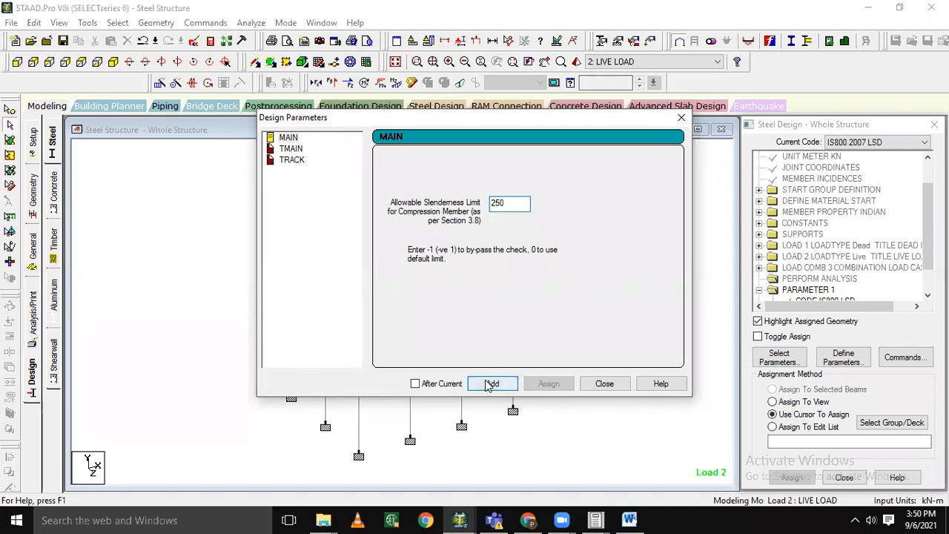
Set the TRACK parameter to 2 for maximum-detail design output and close the design parameters dialog
click(285, 161)
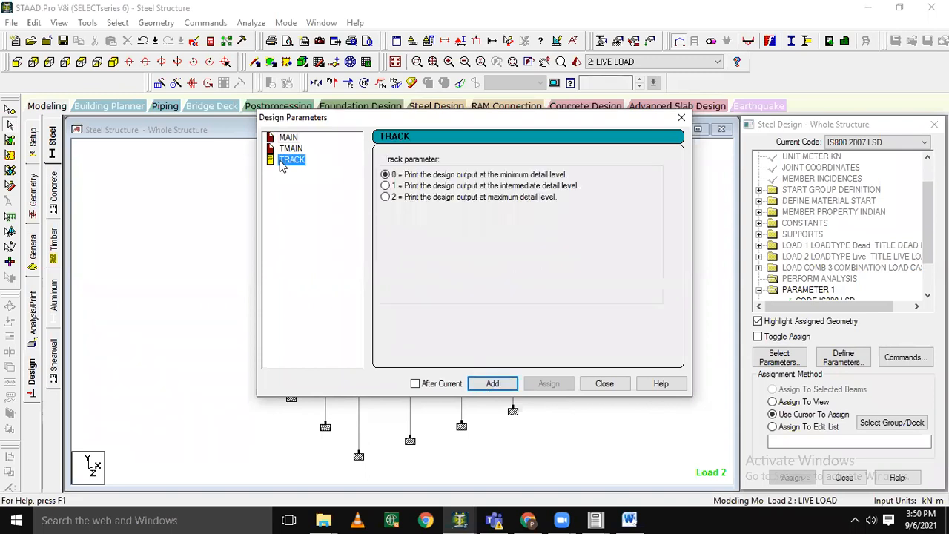
click(393, 197)
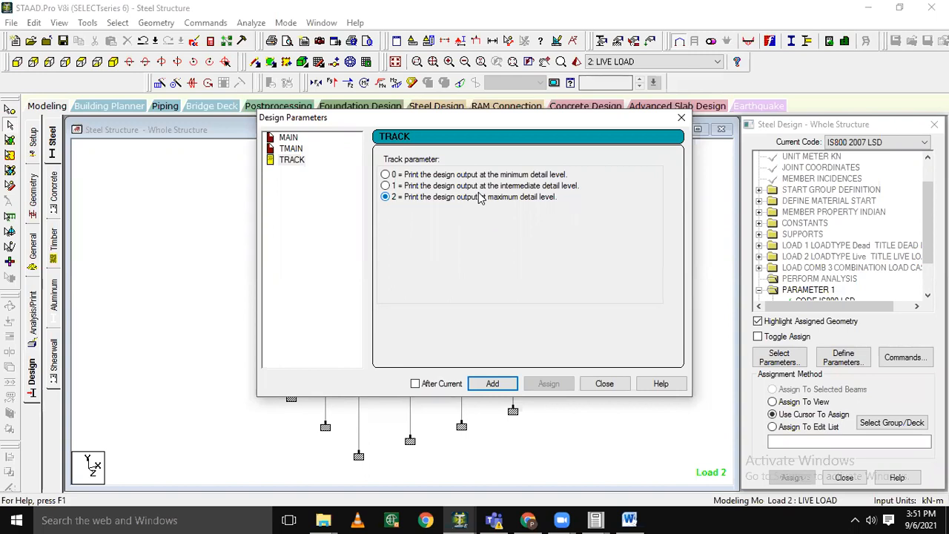
click(430, 186)
click(430, 176)
click(420, 199)
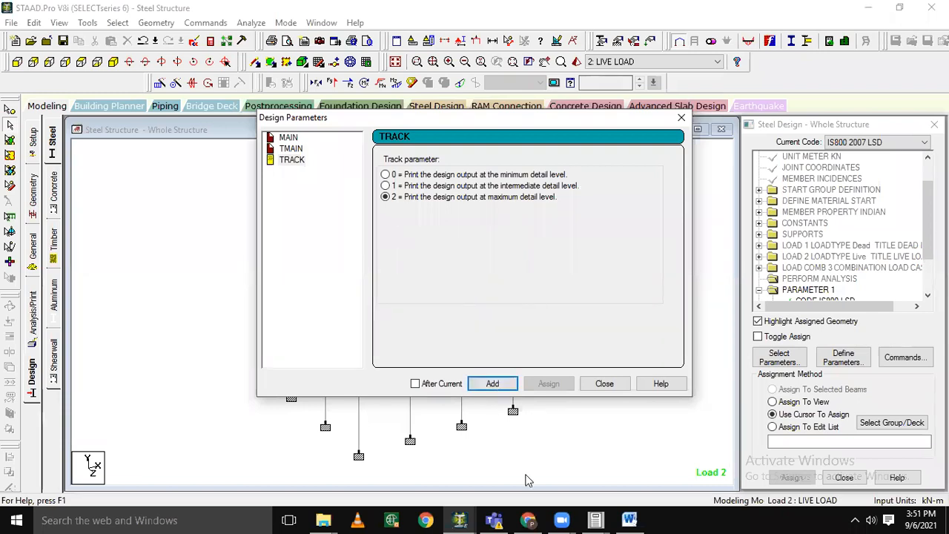
click(605, 384)
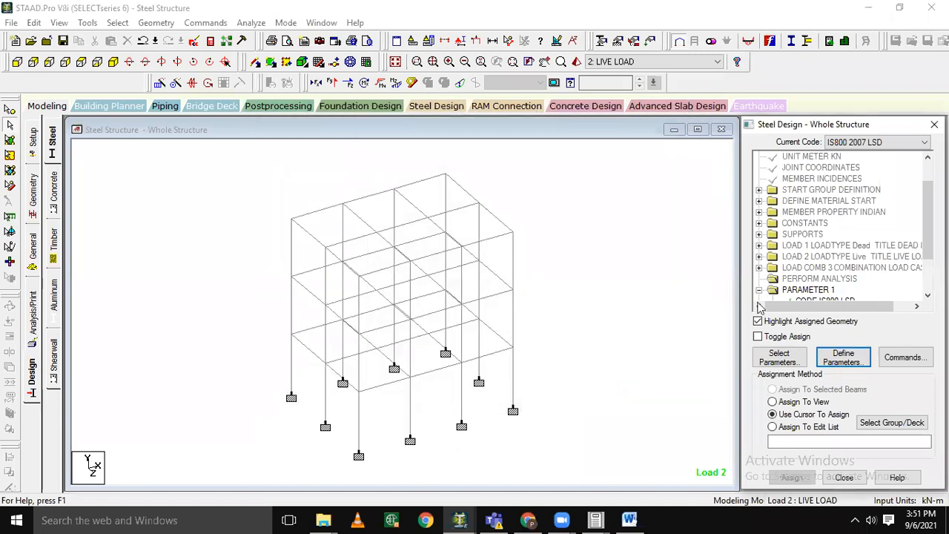
Open the design commands dialog, reposition it, and add a CHECK CODE command to the steel design
click(894, 360)
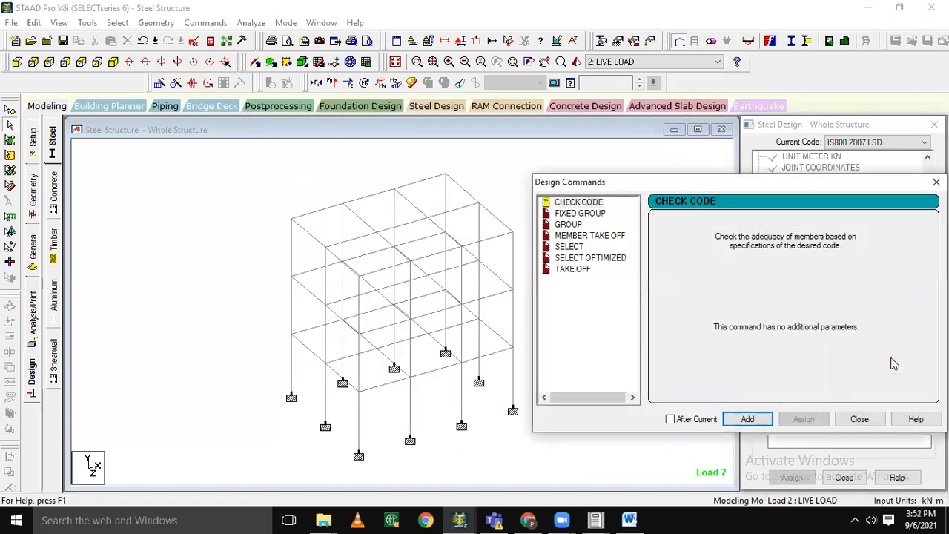
drag(657, 182, 464, 136)
click(381, 157)
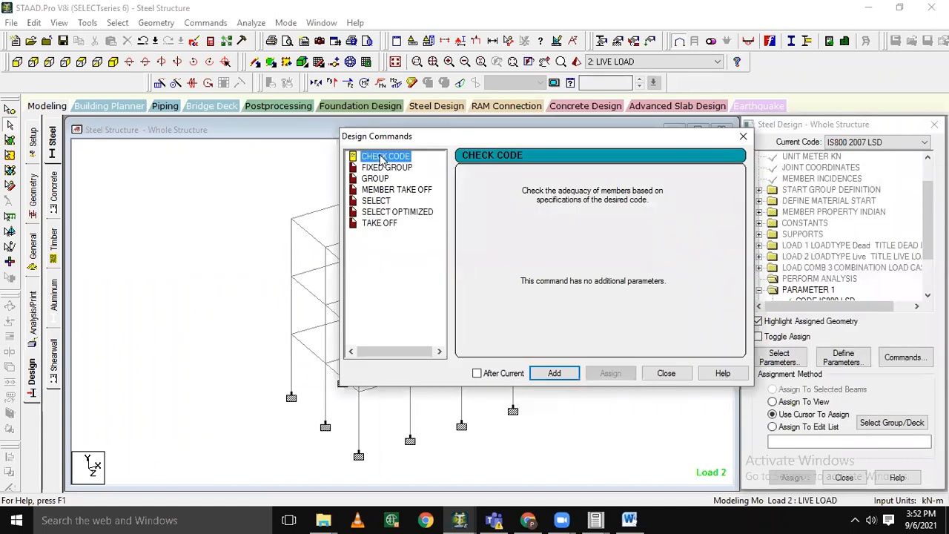
click(549, 374)
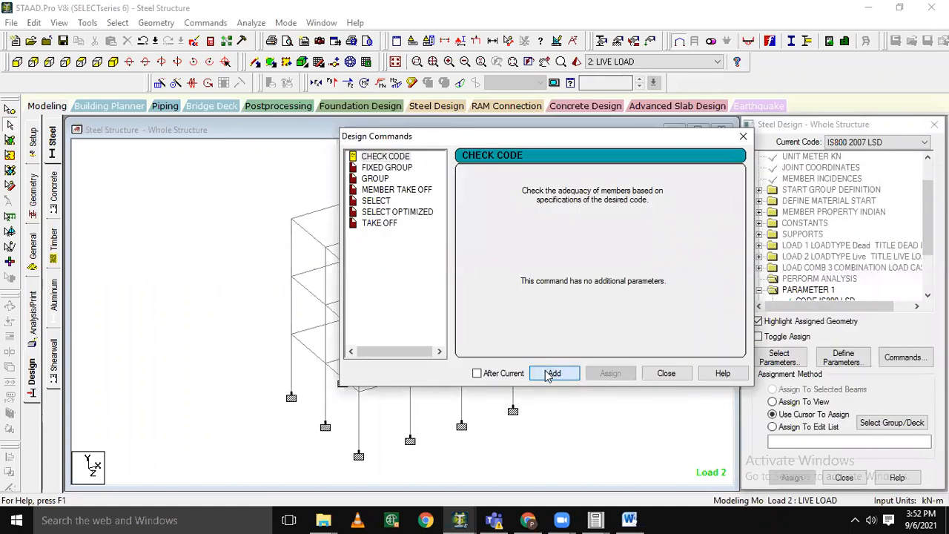
Choose the TAKE OFF command among the steel design commands
click(383, 225)
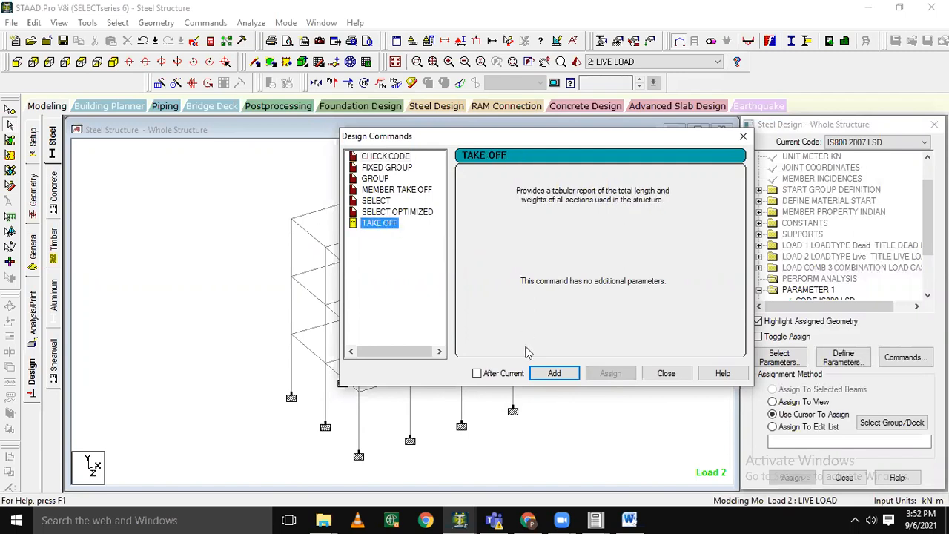